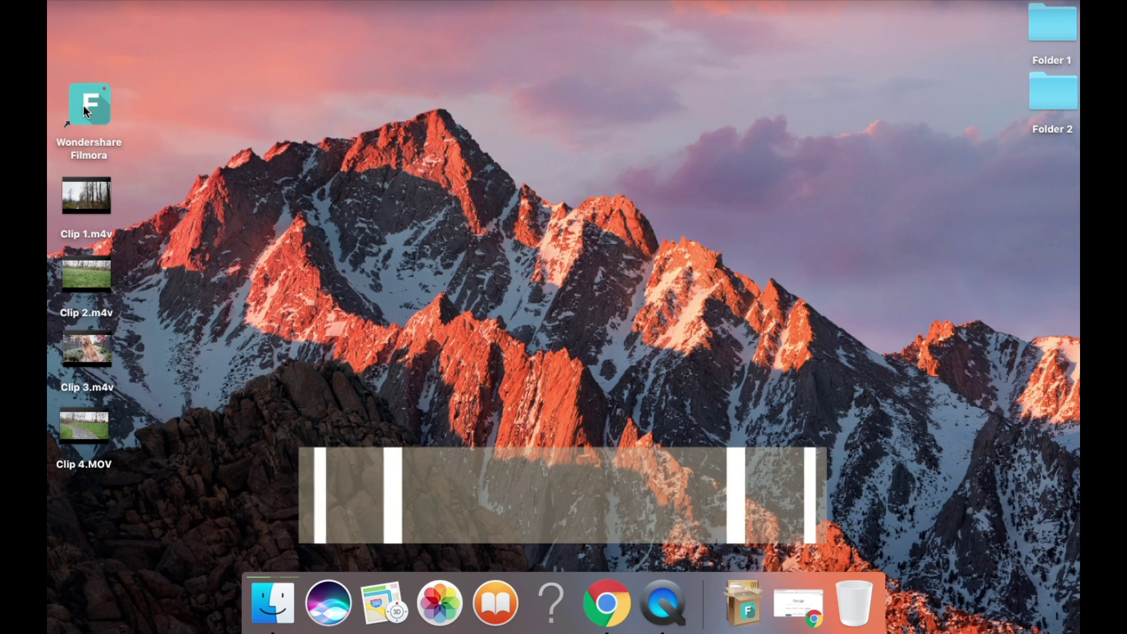
Launch Wondershare Filmora from its desktop icon
{"action": "double_click", "coordinate": [82, 104]}
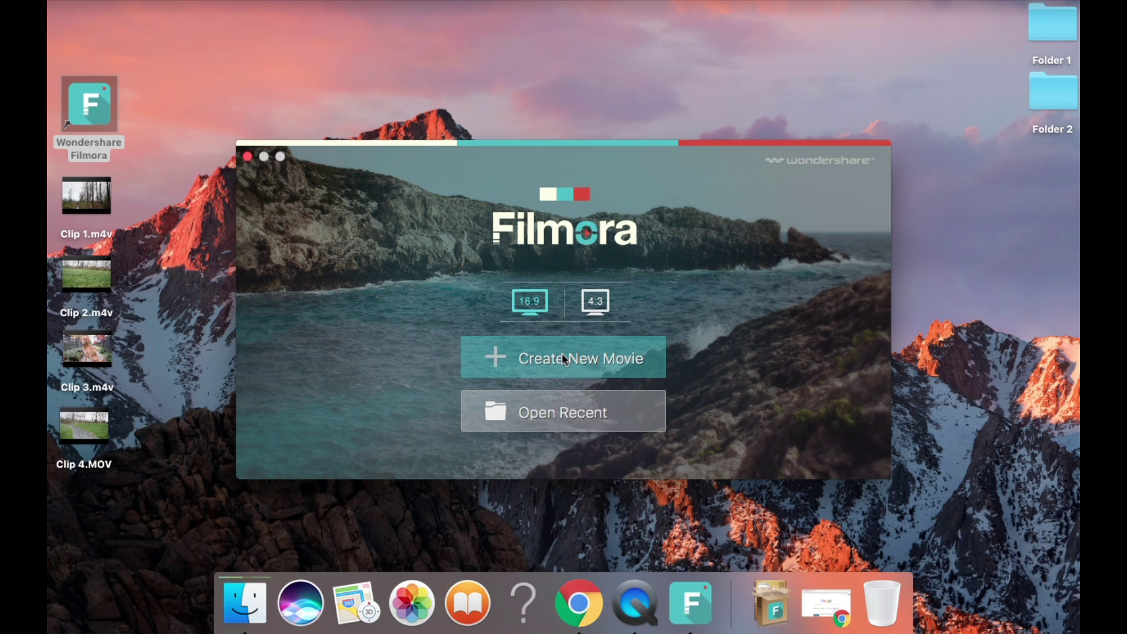
Create a new movie project and import Clips 1–4 from the desktop into the media library
{"action": "left_click", "coordinate": [562, 354]}
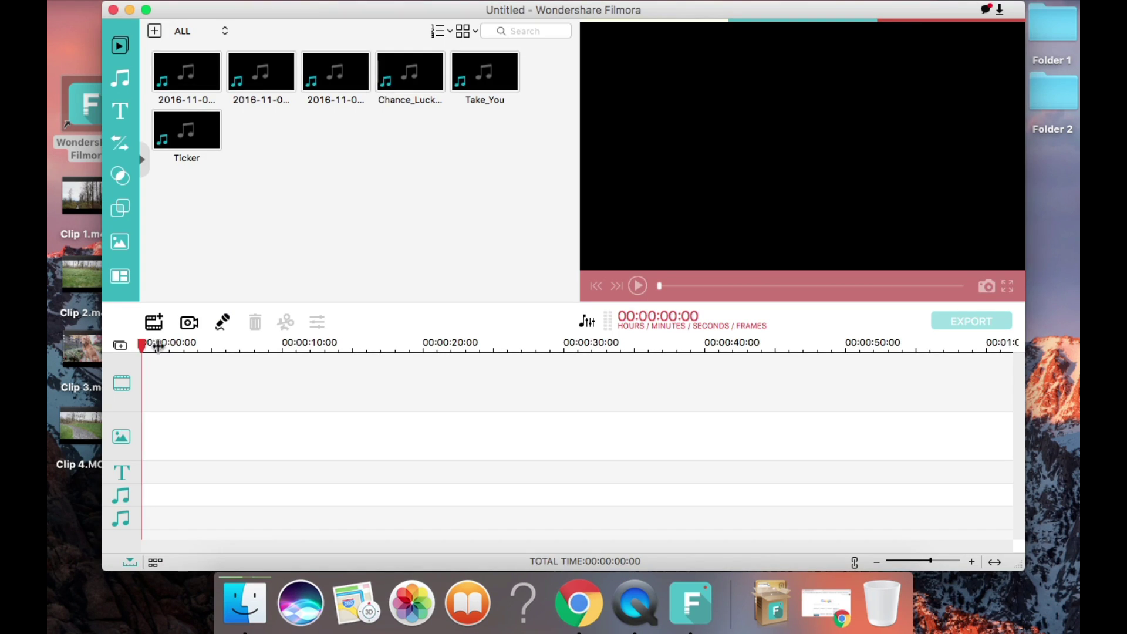
{"action": "left_click_drag", "start_coordinate": [229, 8], "coordinate": [290, 22]}
{"action": "left_click_drag", "start_coordinate": [76, 176], "coordinate": [378, 164]}
{"action": "left_click", "coordinate": [118, 496]}
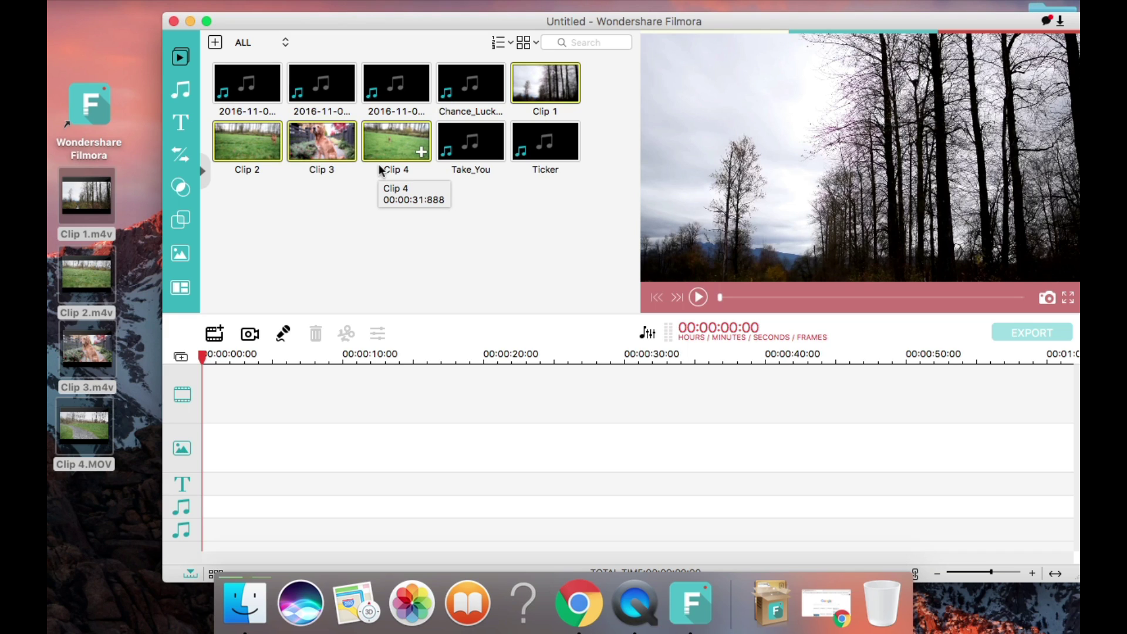
Preview Clip 3 of the dog and place it at 00:00 on the video track
{"action": "left_click", "coordinate": [356, 251]}
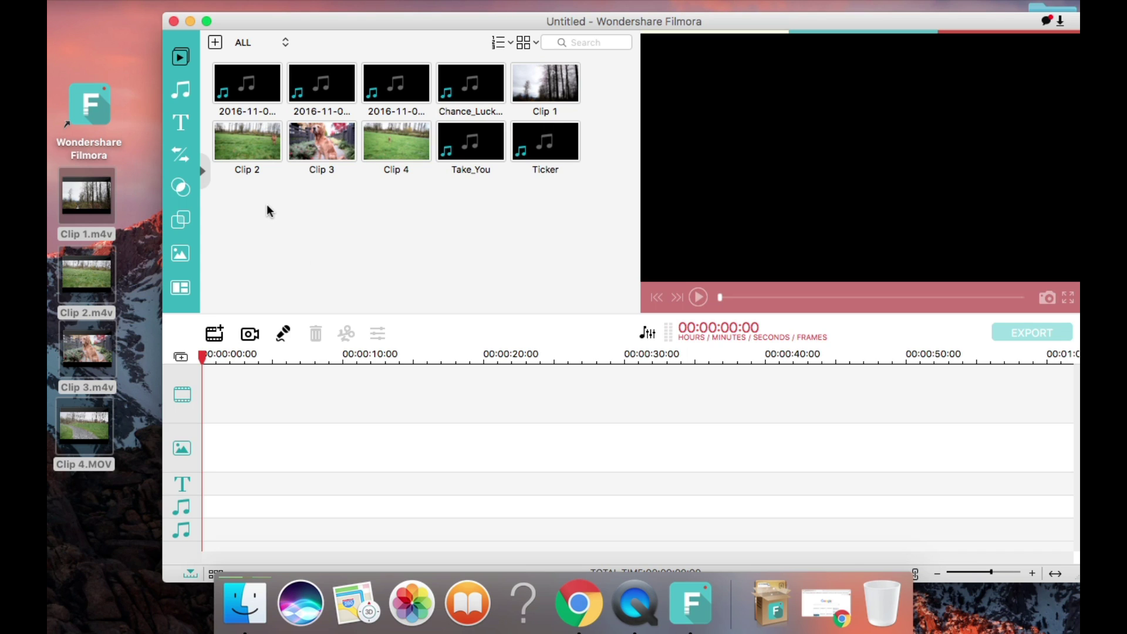
{"action": "left_click", "coordinate": [315, 145]}
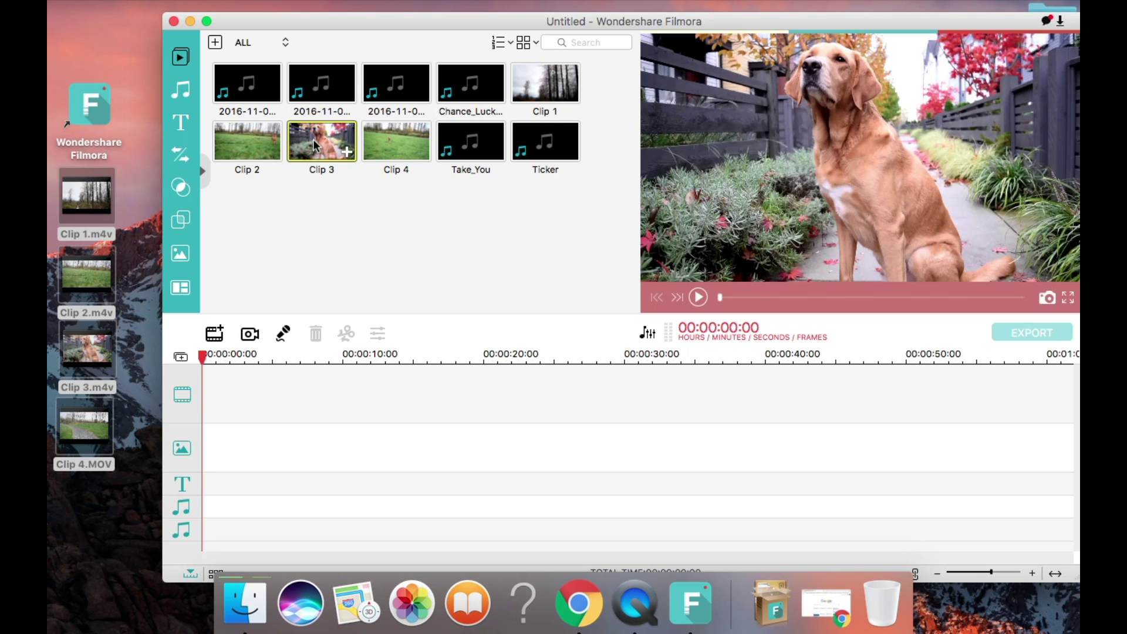
{"action": "left_click_drag", "start_coordinate": [315, 146], "coordinate": [231, 393]}
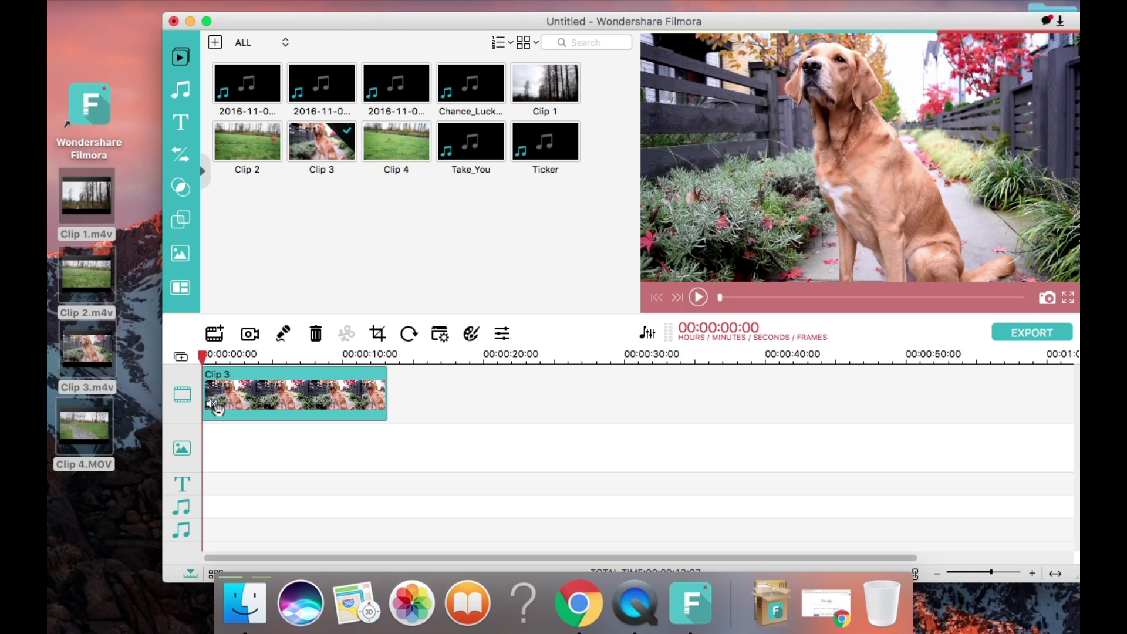
Preview the song 'Trees to stone' and lay it onto the music track
{"action": "left_click", "coordinate": [182, 89]}
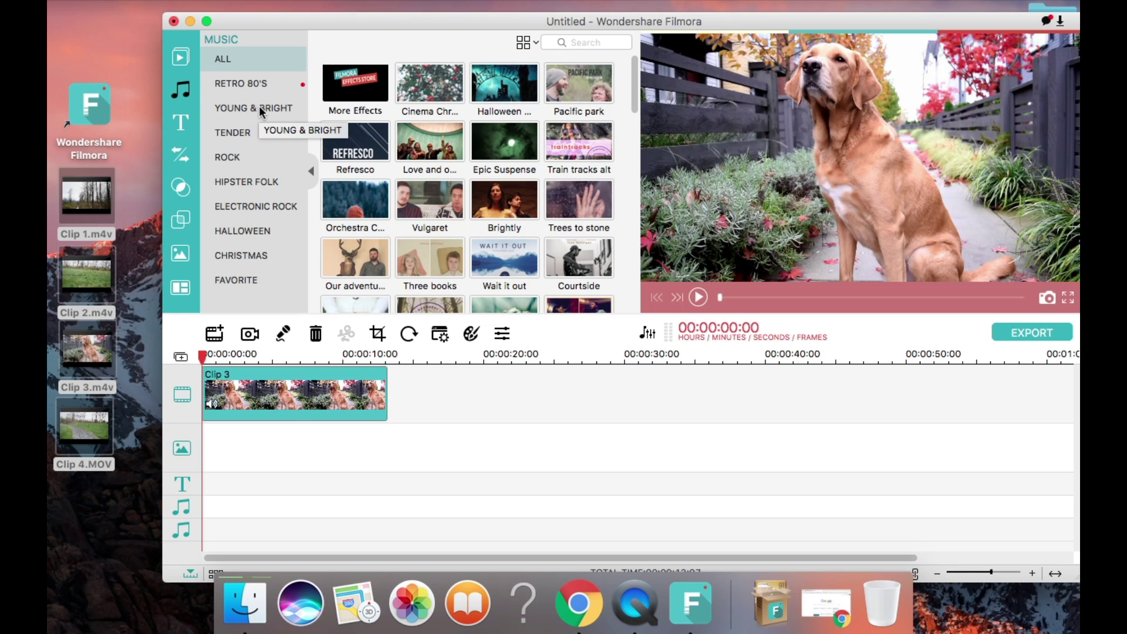
{"action": "left_click", "coordinate": [585, 204]}
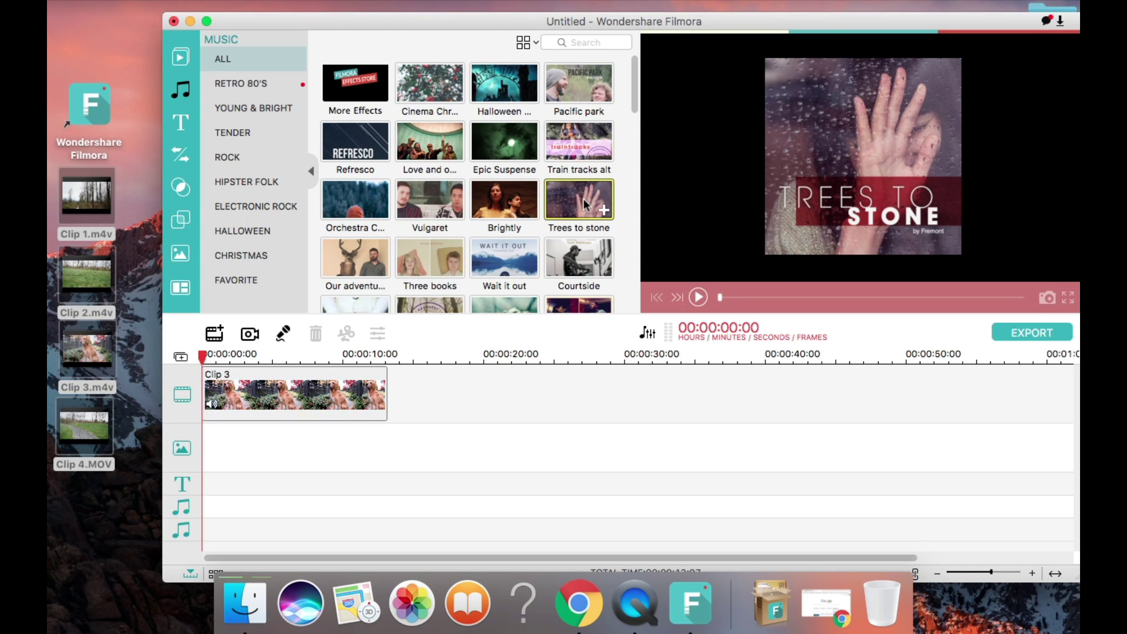
{"action": "double_click", "coordinate": [585, 204]}
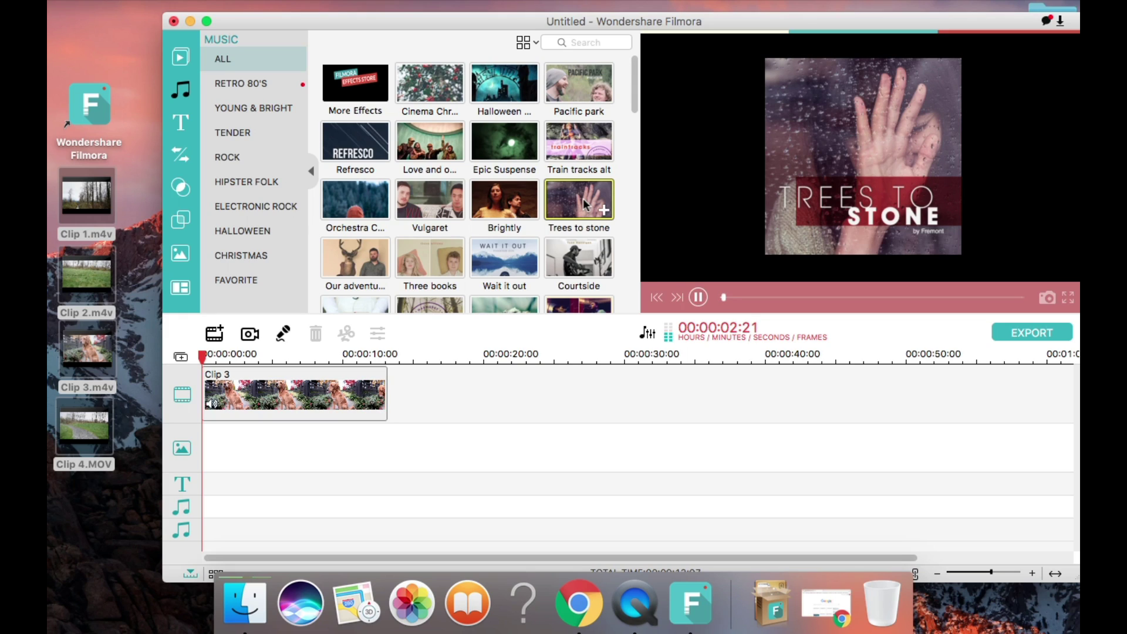
{"action": "left_click", "coordinate": [581, 202]}
{"action": "left_click_drag", "start_coordinate": [573, 200], "coordinate": [204, 469]}
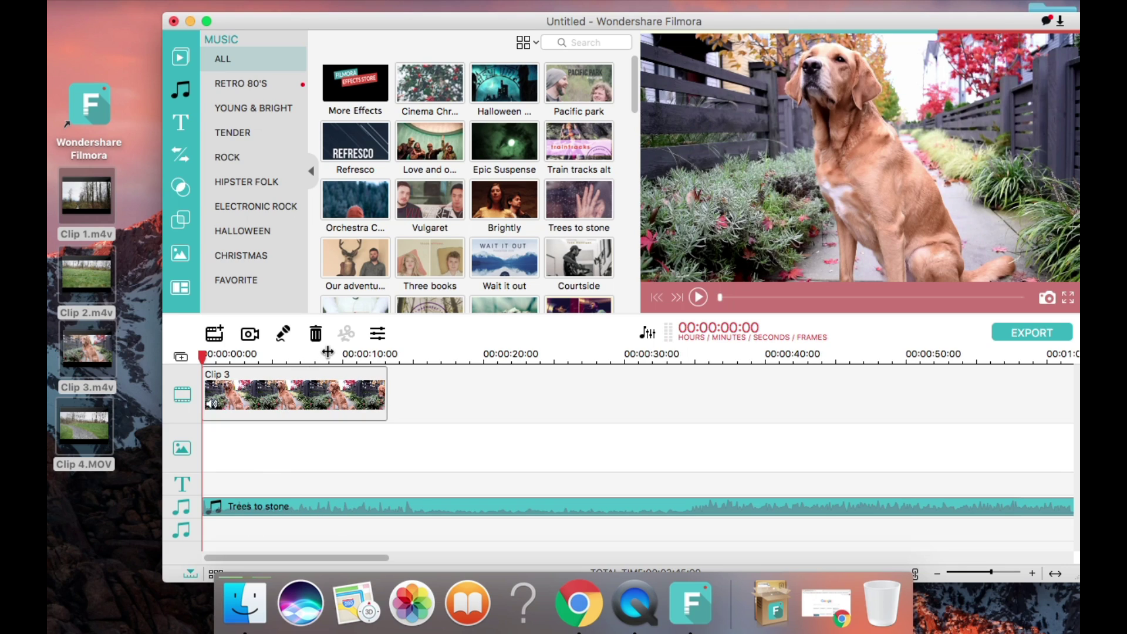
Lower the 'Trees to stone' music volume from 100 to 56 in the Audio Inspector
{"action": "double_click", "coordinate": [295, 505]}
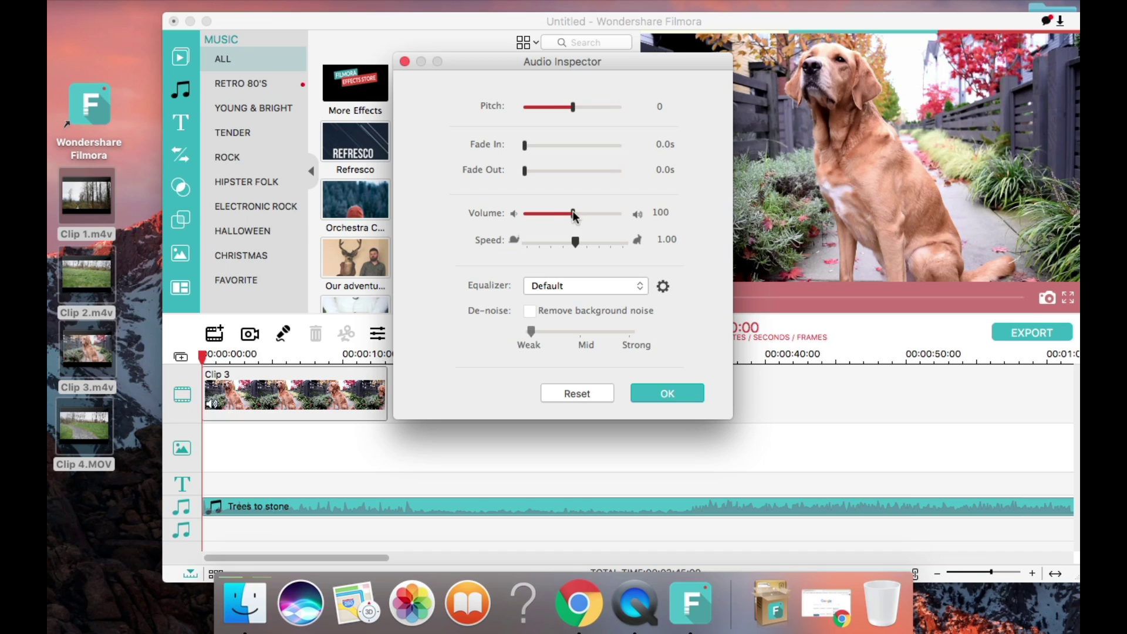
{"action": "left_click_drag", "start_coordinate": [574, 214], "coordinate": [550, 221]}
{"action": "left_click", "coordinate": [641, 396]}
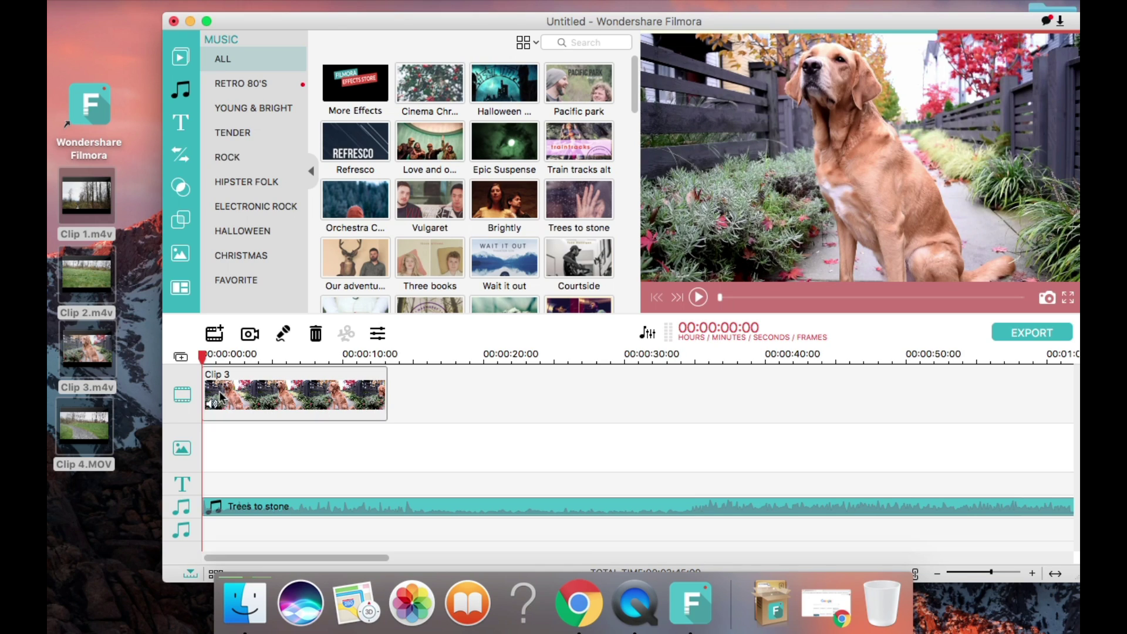
{"action": "double_click", "coordinate": [249, 401]}
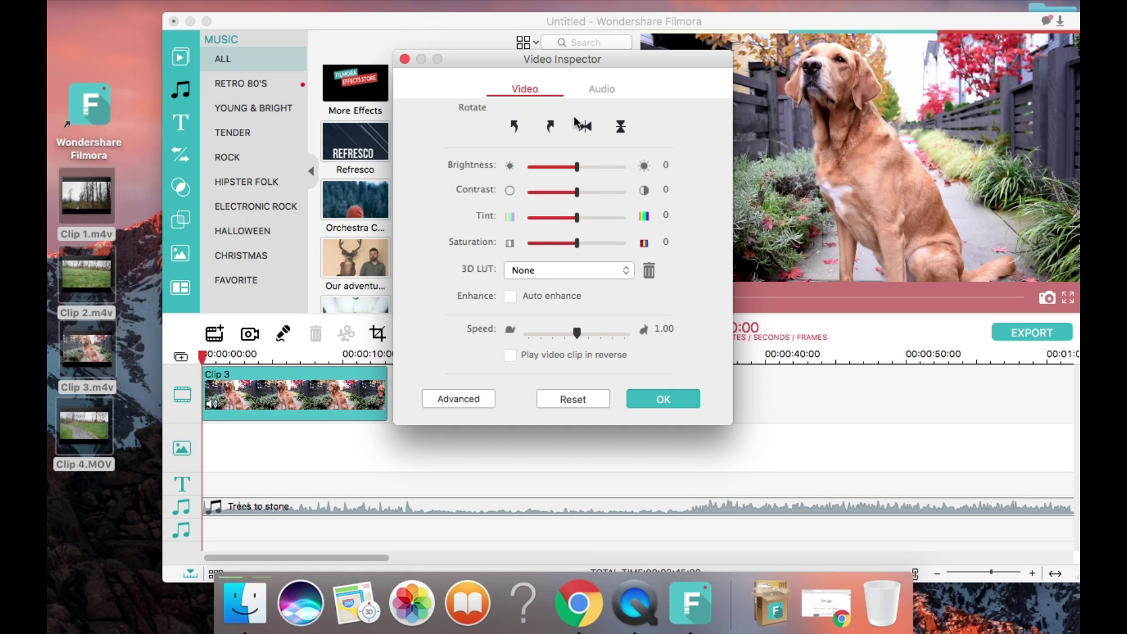
Set Clip 3's own audio volume to 0 in the Video Inspector's Audio settings
{"action": "left_click", "coordinate": [597, 88]}
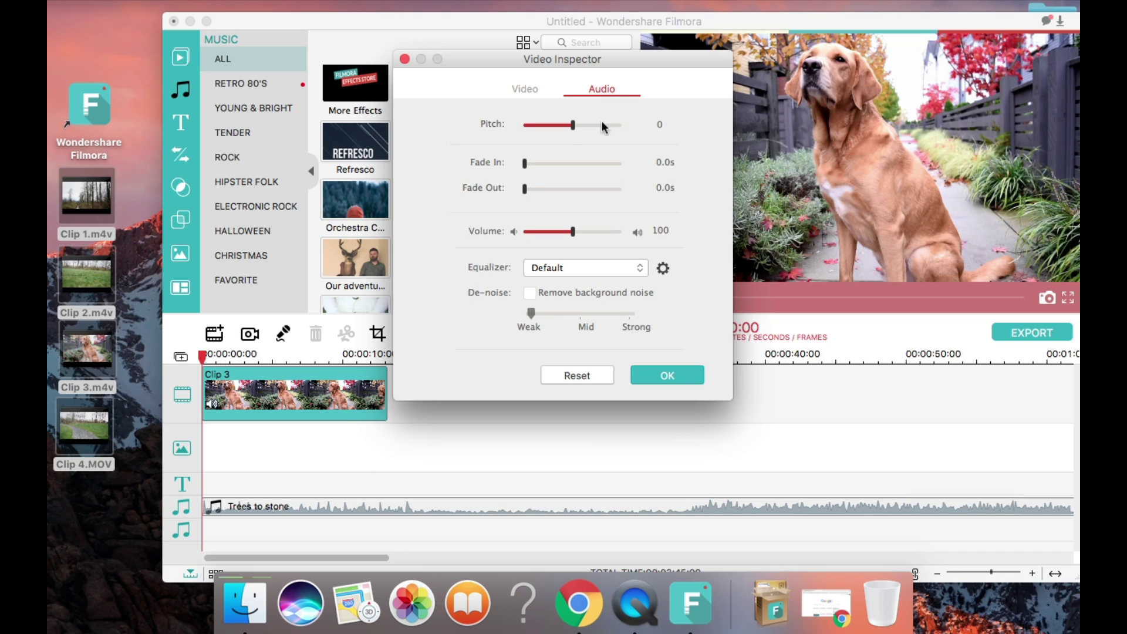
{"action": "left_click_drag", "start_coordinate": [573, 232], "coordinate": [523, 235]}
{"action": "left_click", "coordinate": [652, 375]}
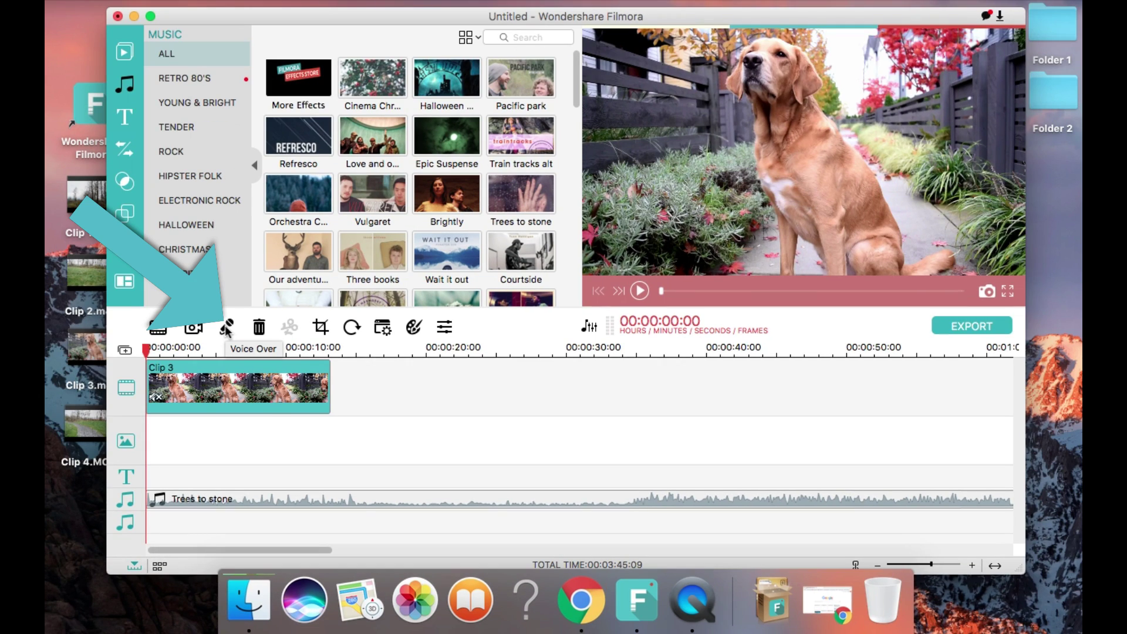
Record a voice-over clip with the Voice Over recorder
{"action": "left_click", "coordinate": [227, 328]}
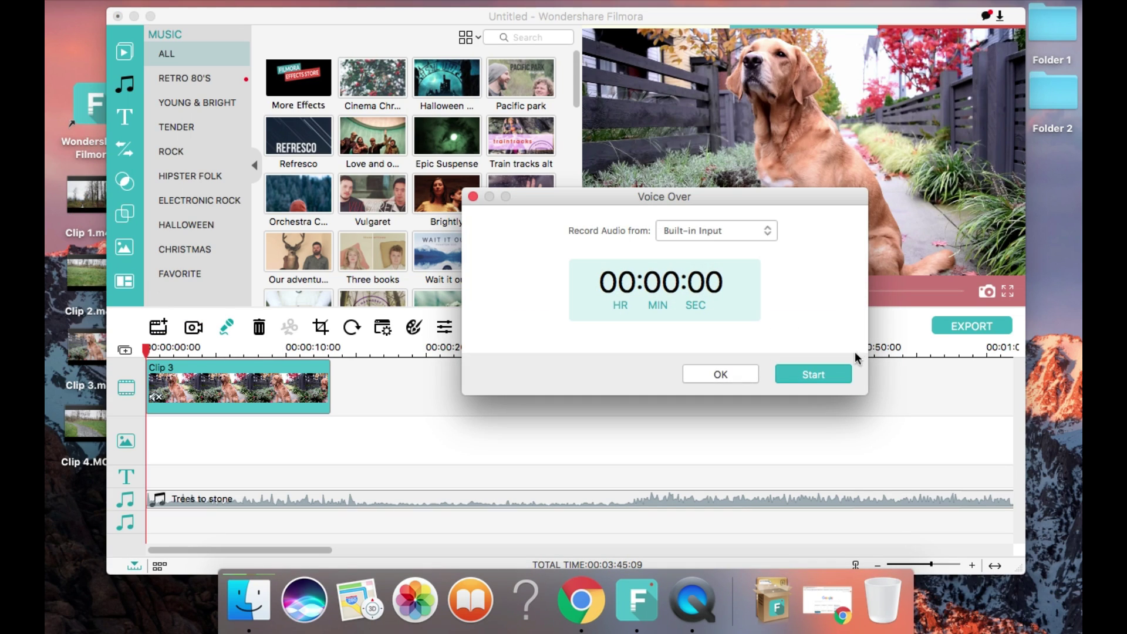
{"action": "left_click", "coordinate": [814, 374]}
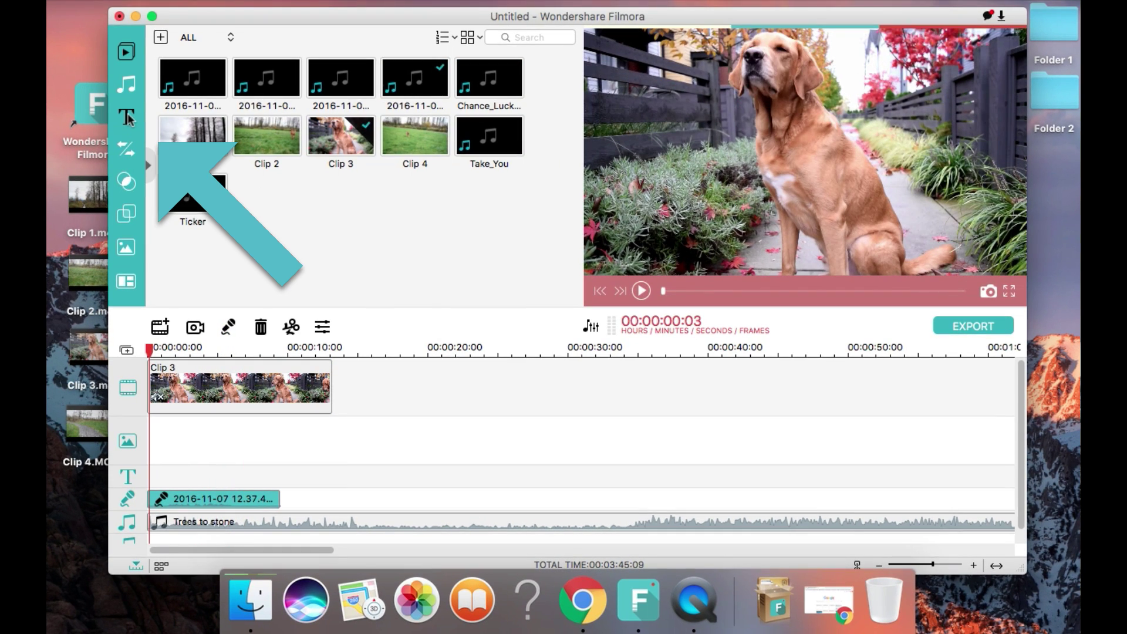
Add a Modern 1 opener title reading BECKHAM, positioned beside the red diamond
{"action": "left_click", "coordinate": [127, 117]}
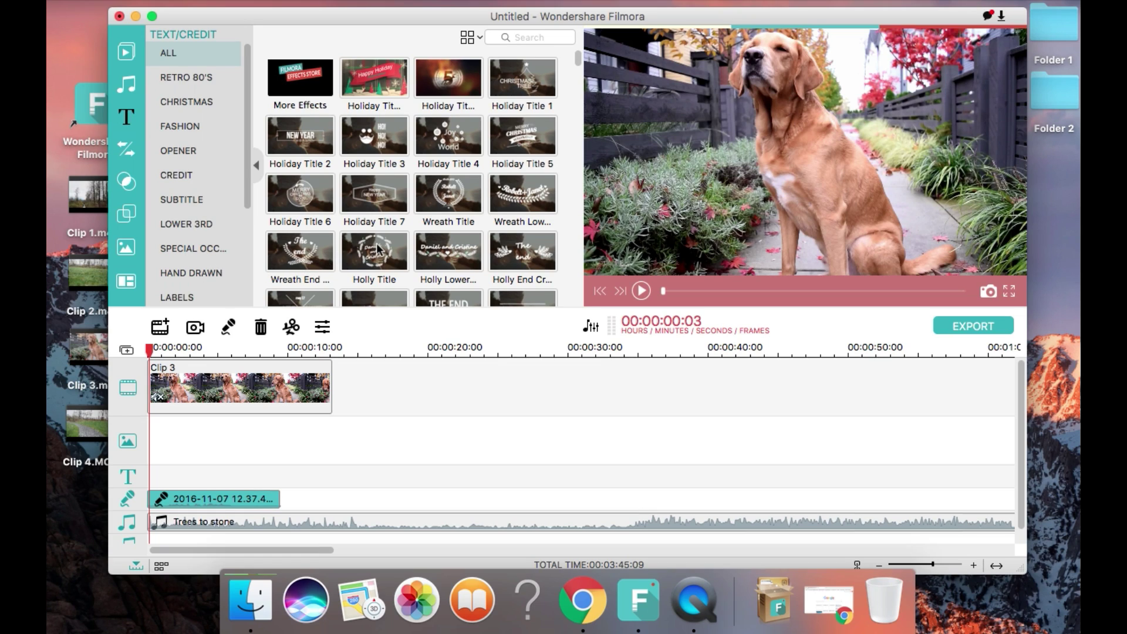
{"action": "mouse_move", "coordinate": [536, 195]}
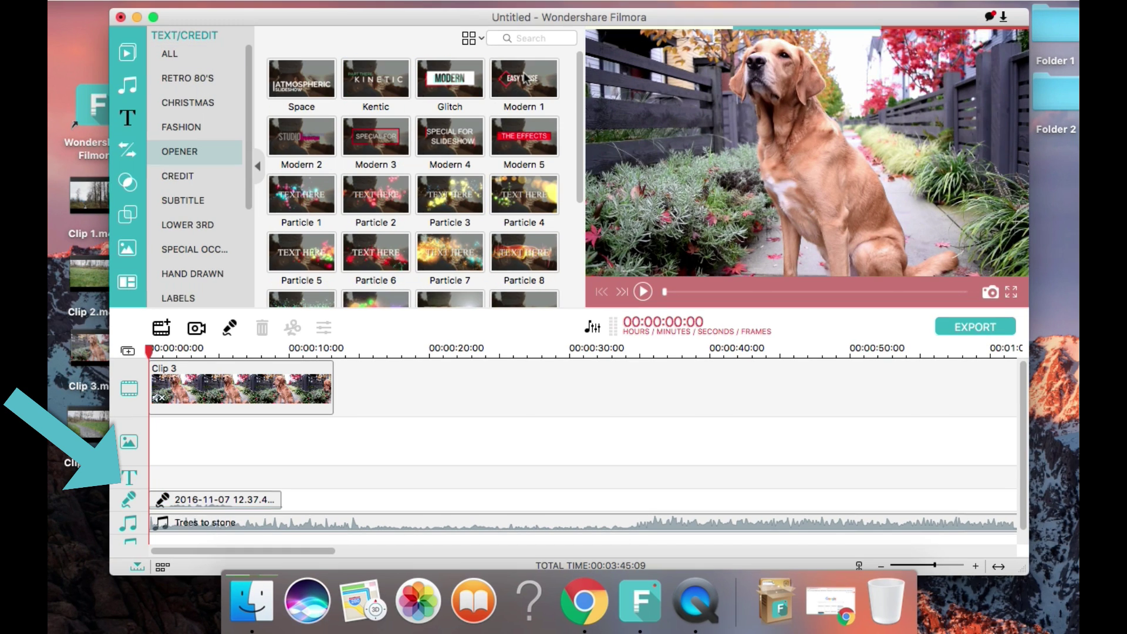
{"action": "left_click_drag", "start_coordinate": [524, 78], "coordinate": [160, 478]}
{"action": "double_click", "coordinate": [169, 480]}
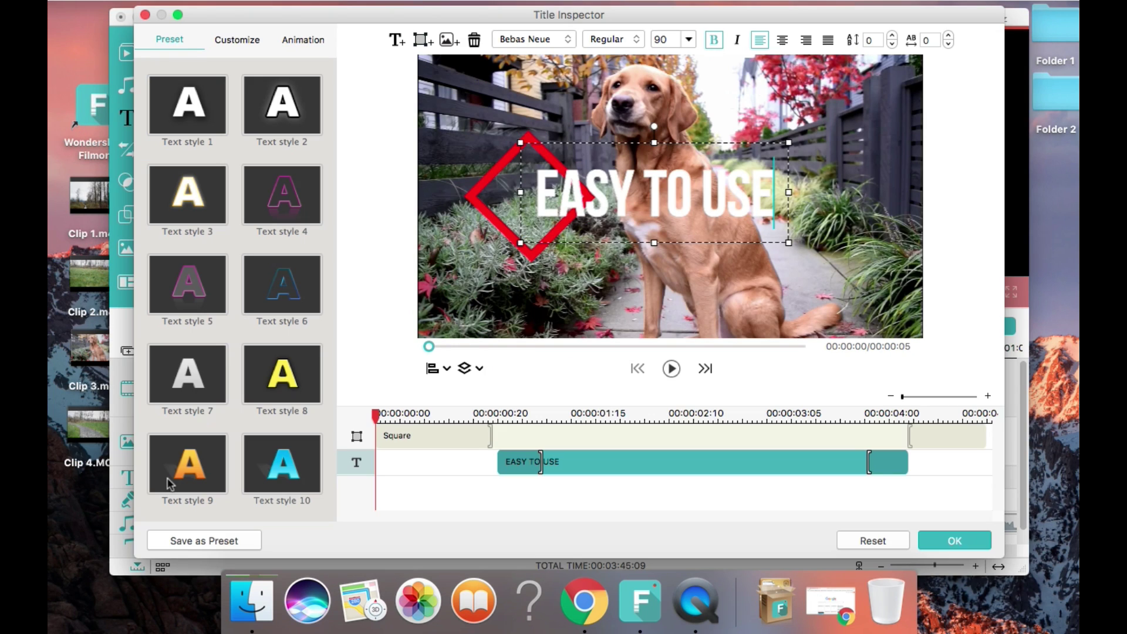
{"action": "left_click_drag", "start_coordinate": [537, 194], "coordinate": [777, 208]}
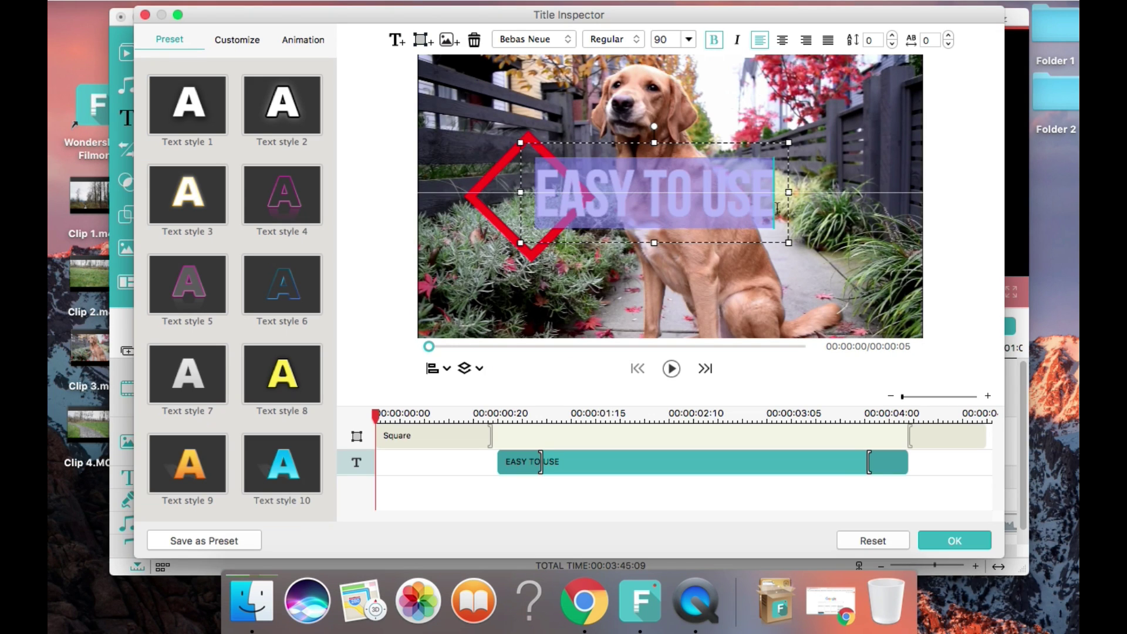
{"action": "type", "text": "BECKHAM"}
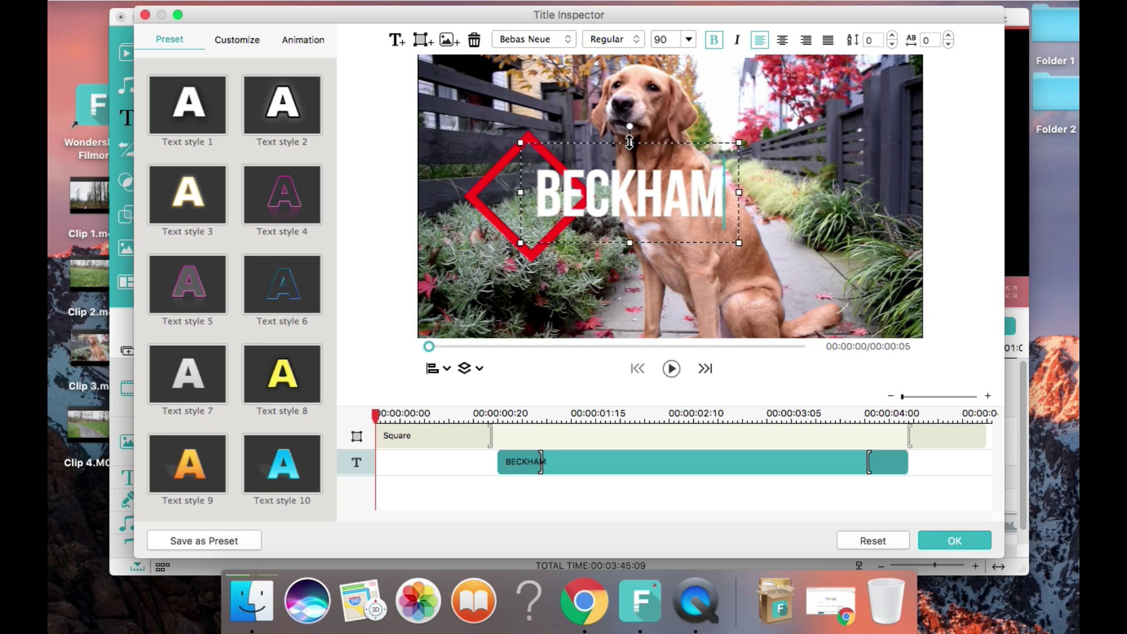
{"action": "left_click_drag", "start_coordinate": [629, 138], "coordinate": [671, 142]}
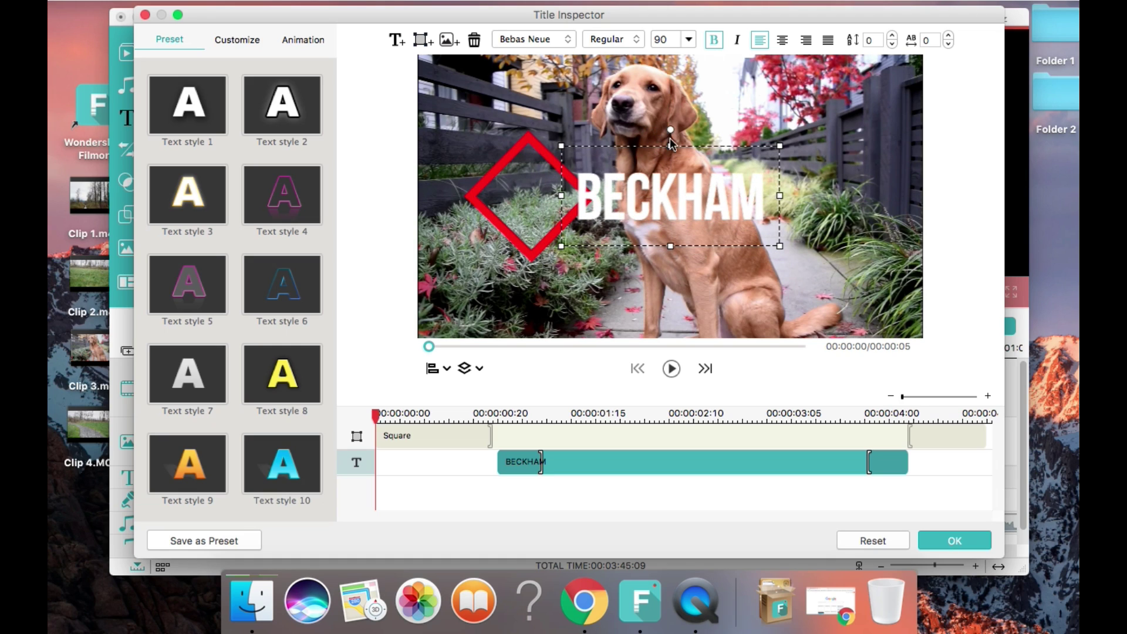
{"action": "left_click", "coordinate": [949, 543]}
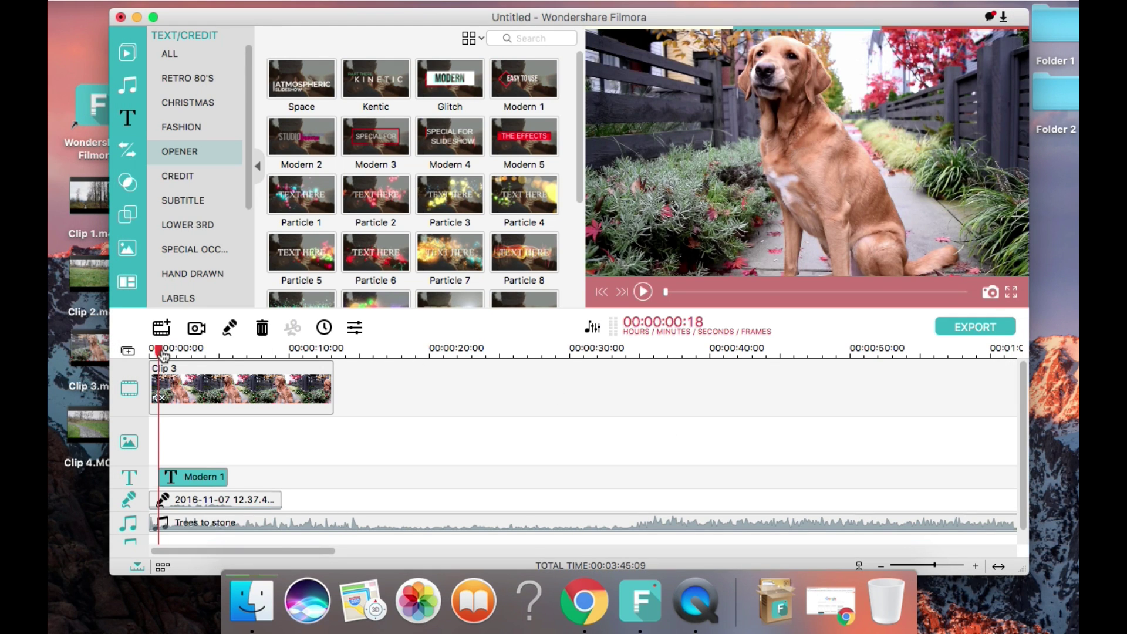
Play back the video so far, then browse the lower-third and Retro 80's title templates
{"action": "key", "text": "space"}
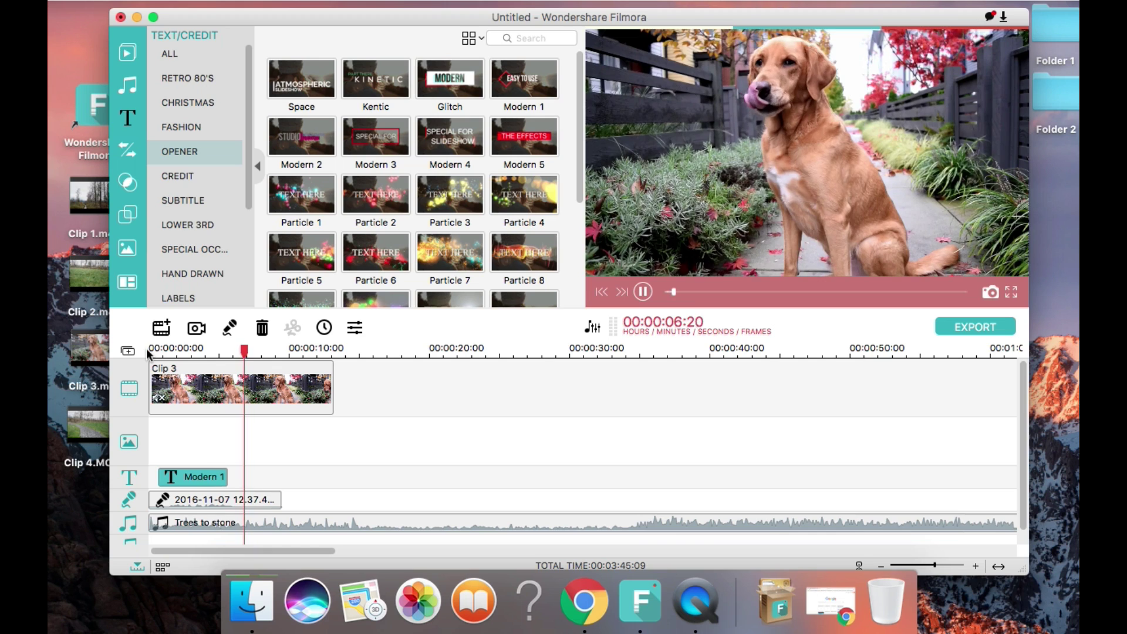
{"action": "key", "text": "space"}
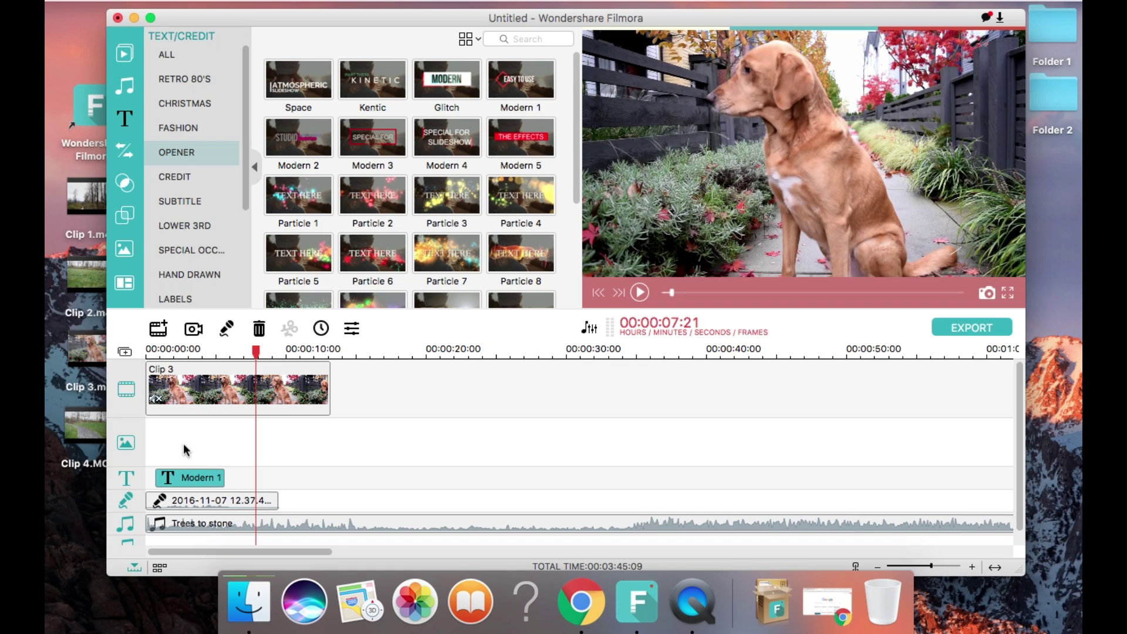
{"action": "left_click", "coordinate": [180, 224]}
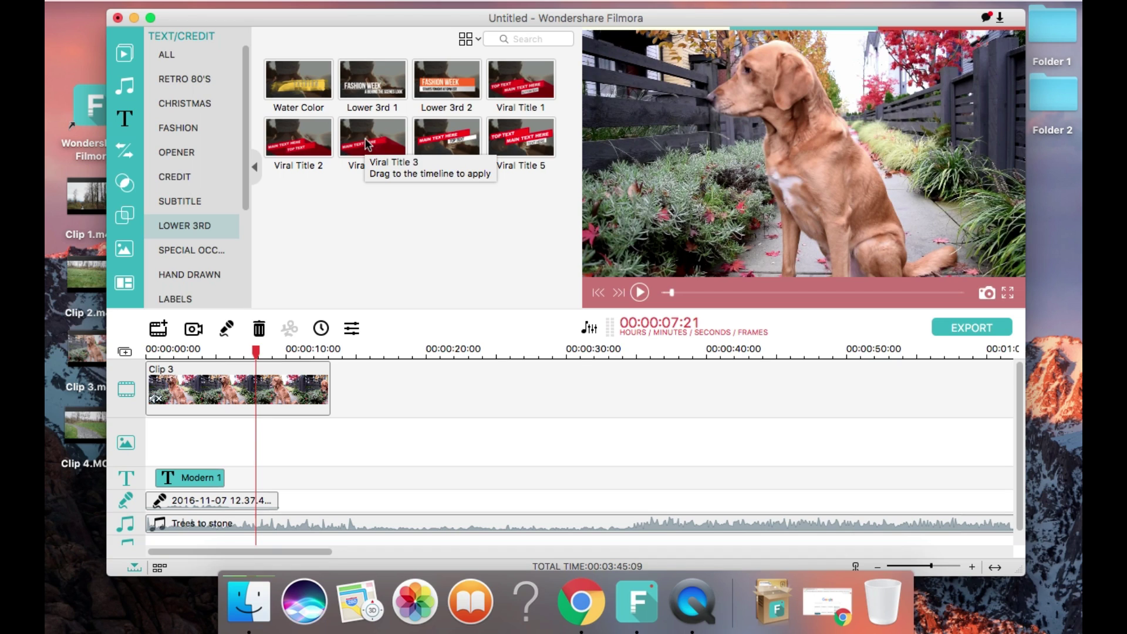
{"action": "left_click", "coordinate": [186, 78]}
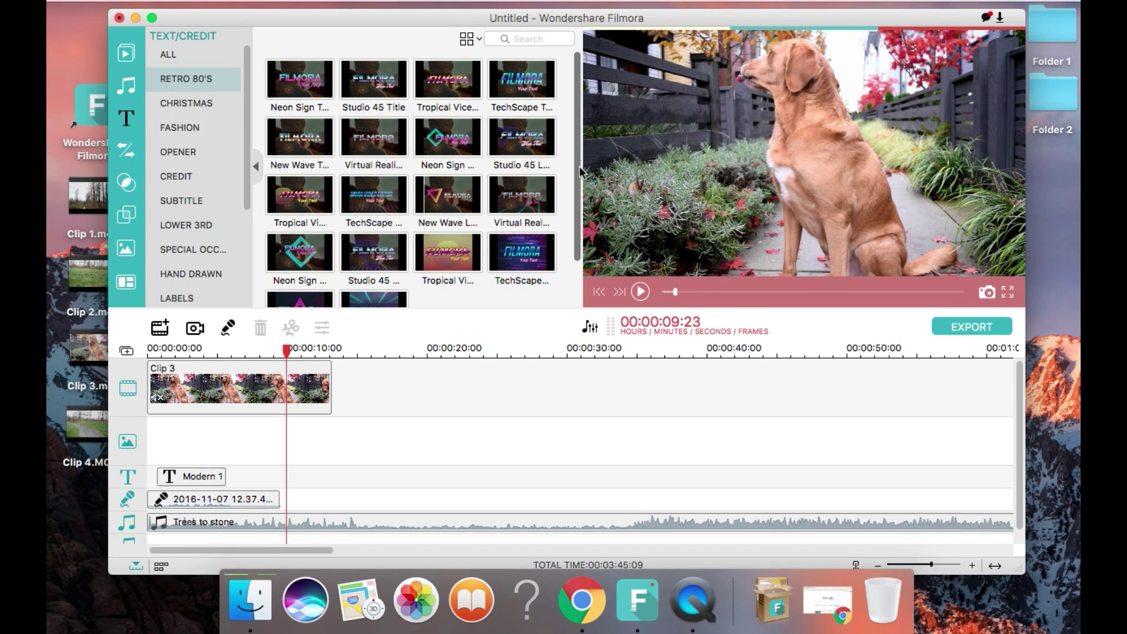
Show all title presets and list the Lower 3rd category
{"action": "left_click_drag", "start_coordinate": [578, 216], "coordinate": [585, 262]}
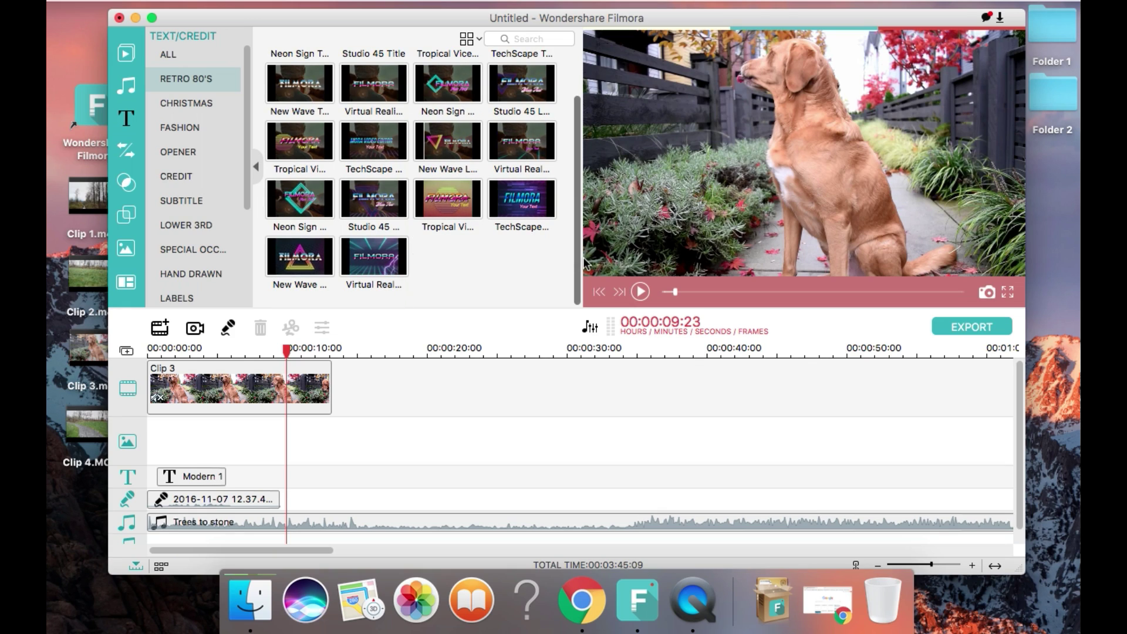
{"action": "scroll", "coordinate": [586, 258], "scroll_direction": "up", "scroll_amount": 3}
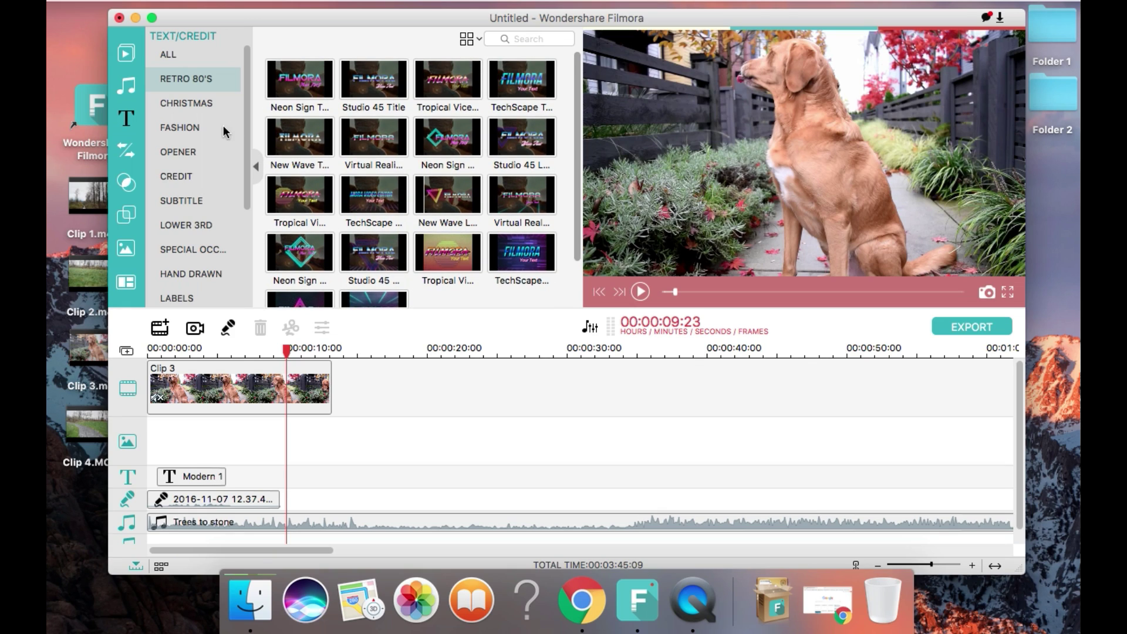
{"action": "left_click", "coordinate": [175, 53]}
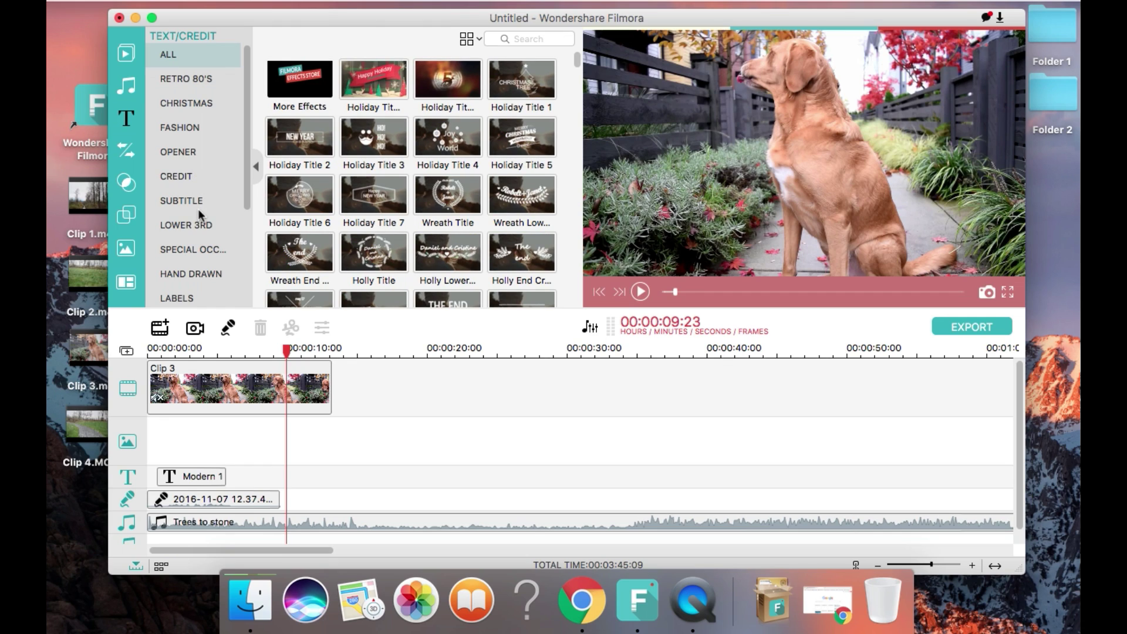
{"action": "left_click", "coordinate": [182, 226]}
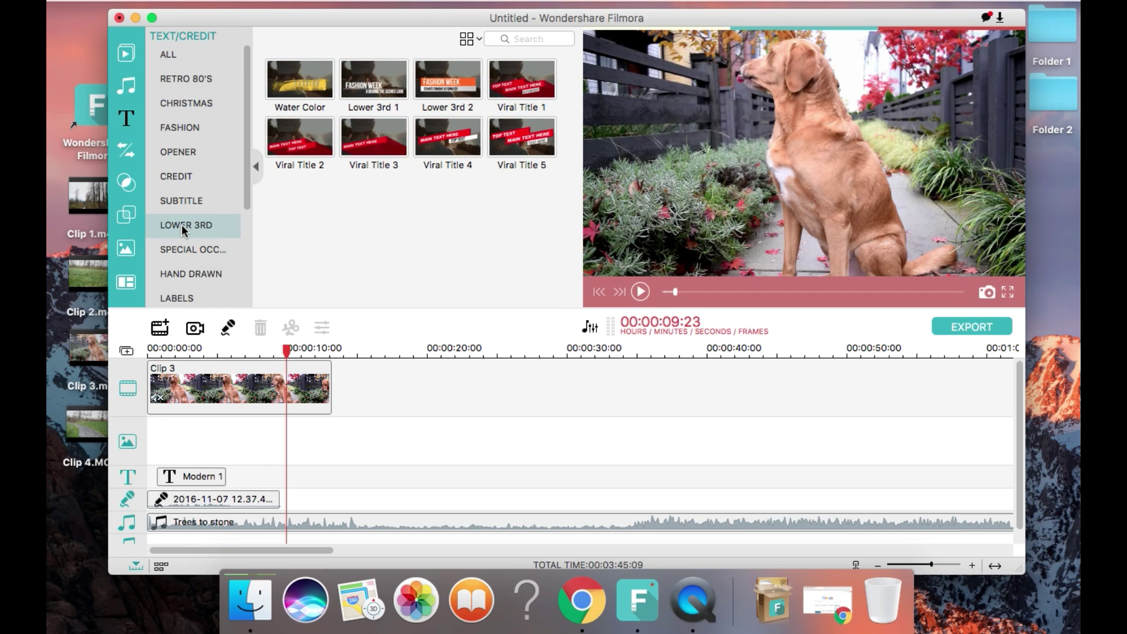
Place the Lower 3rd 1 title on the text track after the opening title
{"action": "left_click", "coordinate": [370, 86]}
{"action": "left_click_drag", "start_coordinate": [370, 86], "coordinate": [255, 484]}
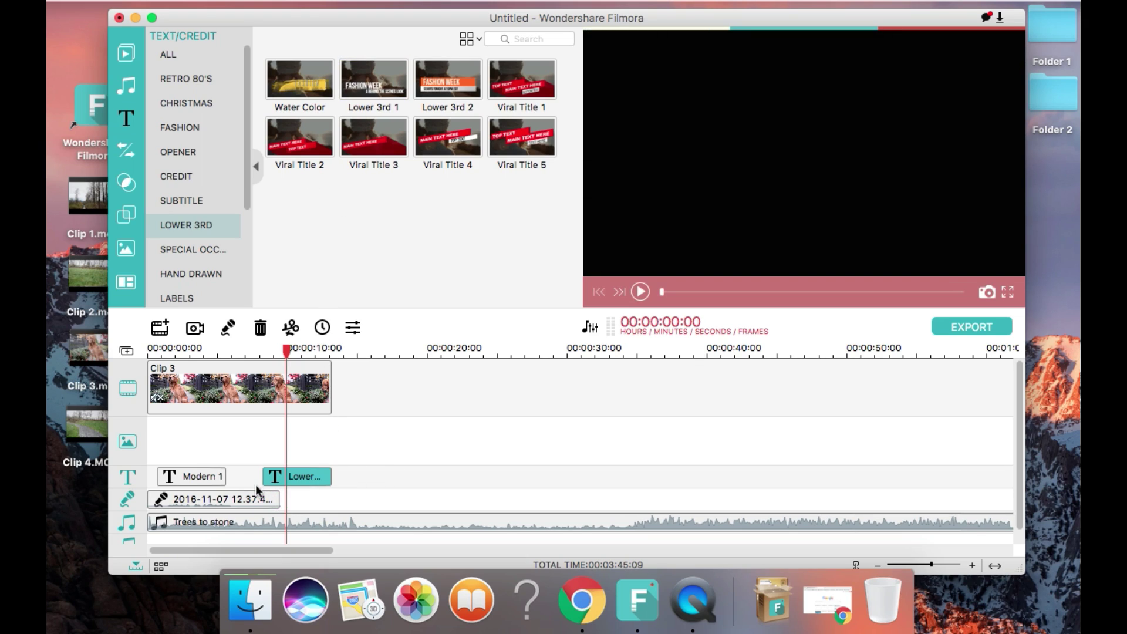
{"action": "double_click", "coordinate": [294, 476]}
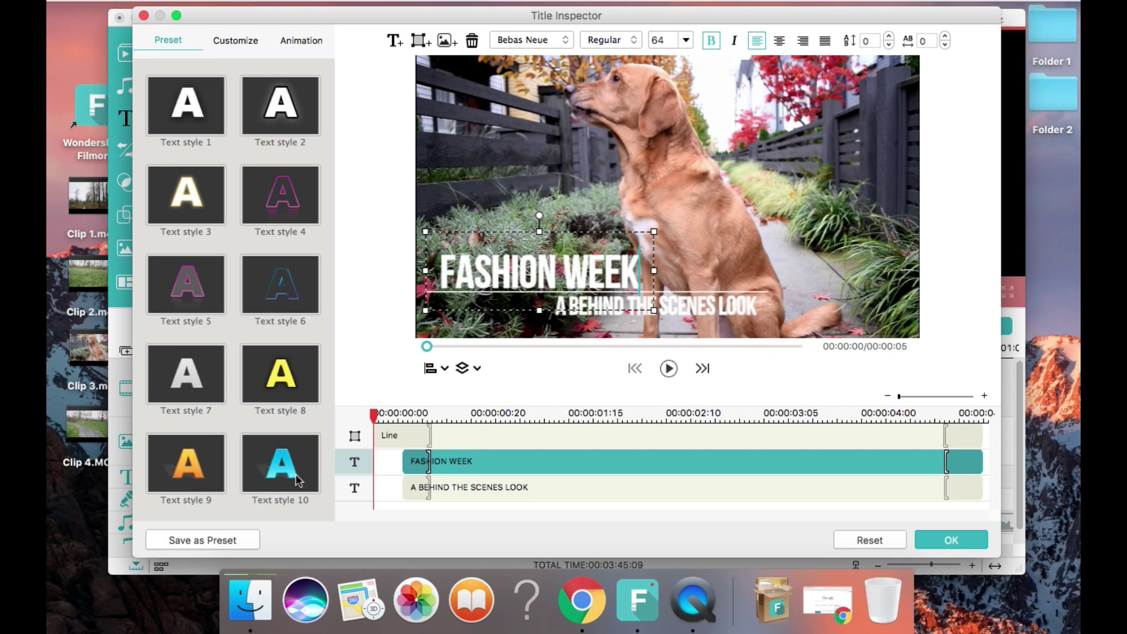
Replace the heading with 'TIME FOR A WALK!' and the subtitle with 'YAY! I LOVE WALKS!'
{"action": "left_click", "coordinate": [535, 271]}
{"action": "left_click_drag", "start_coordinate": [646, 262], "coordinate": [446, 277]}
{"action": "type", "text": "TIME"}
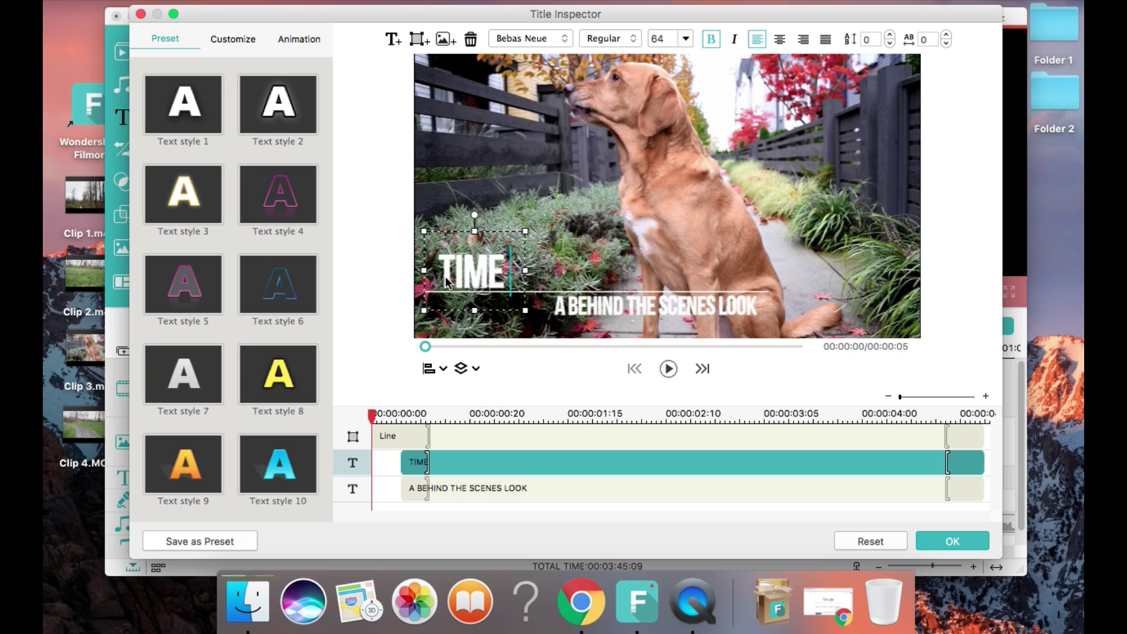
{"action": "type", "text": " FOR A WALK!"}
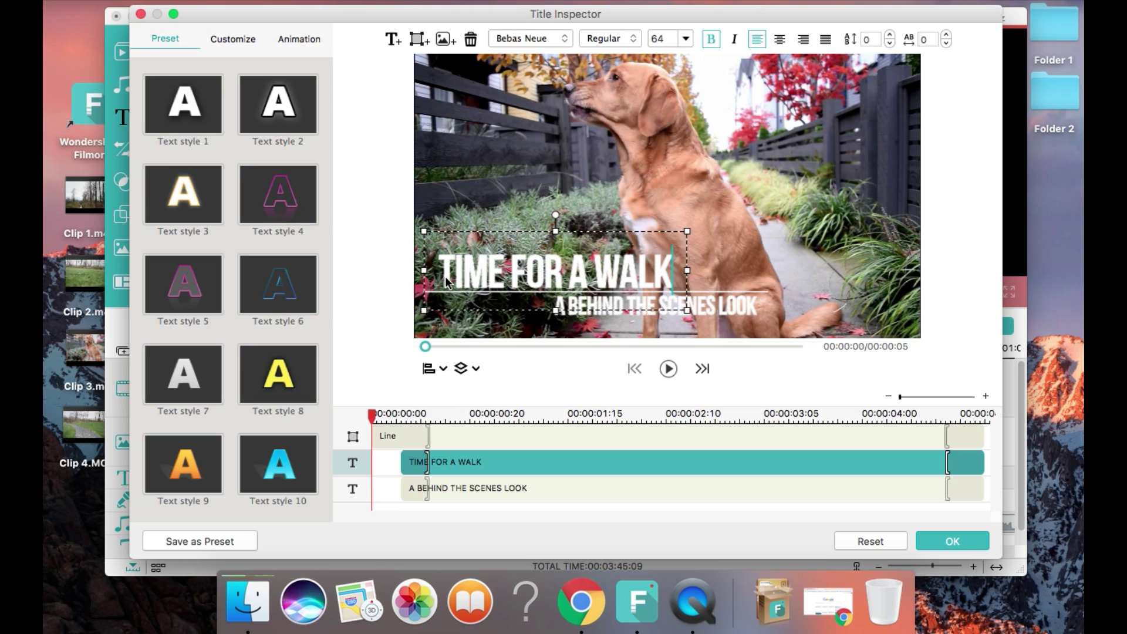
{"action": "left_click", "coordinate": [724, 308]}
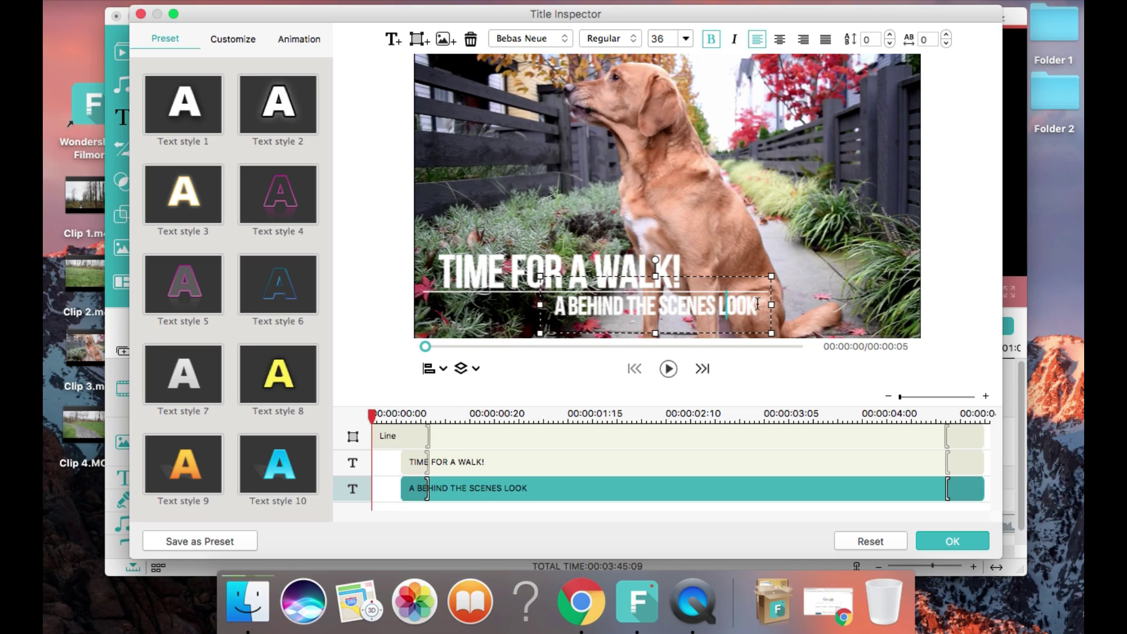
{"action": "left_click_drag", "start_coordinate": [757, 304], "coordinate": [558, 320]}
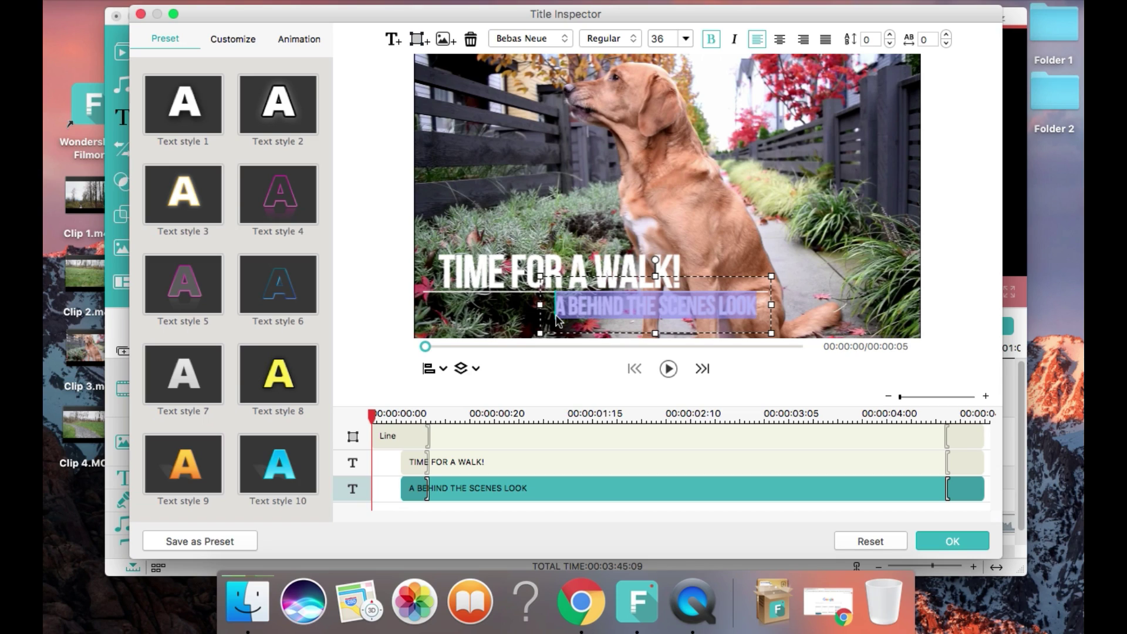
{"action": "type", "text": "YAY!"}
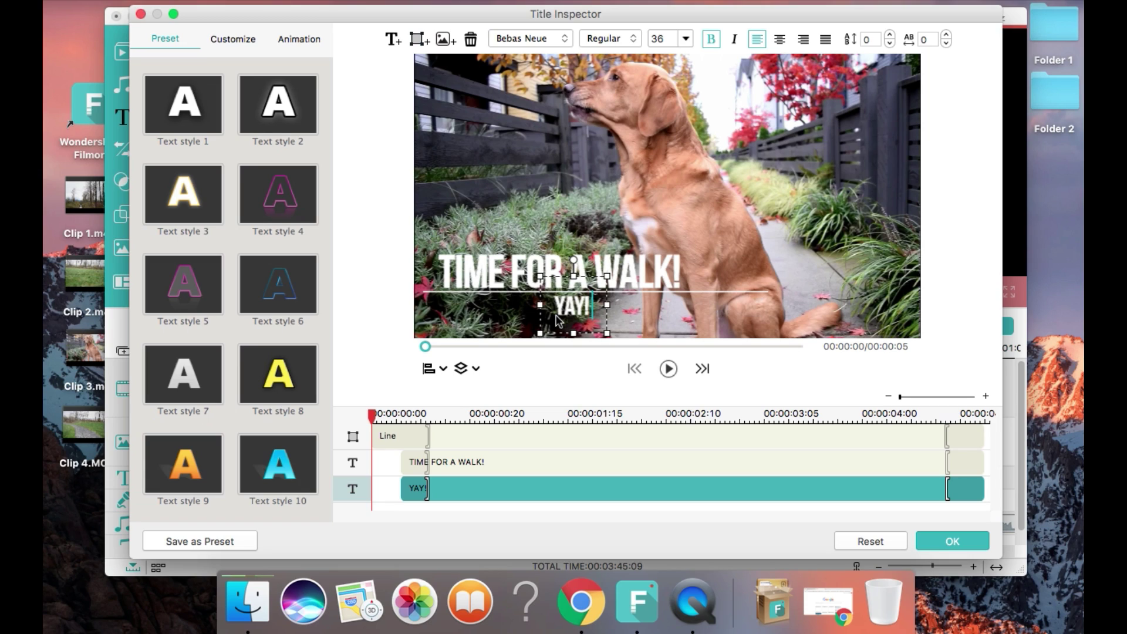
{"action": "type", "text": " I LOVE W"}
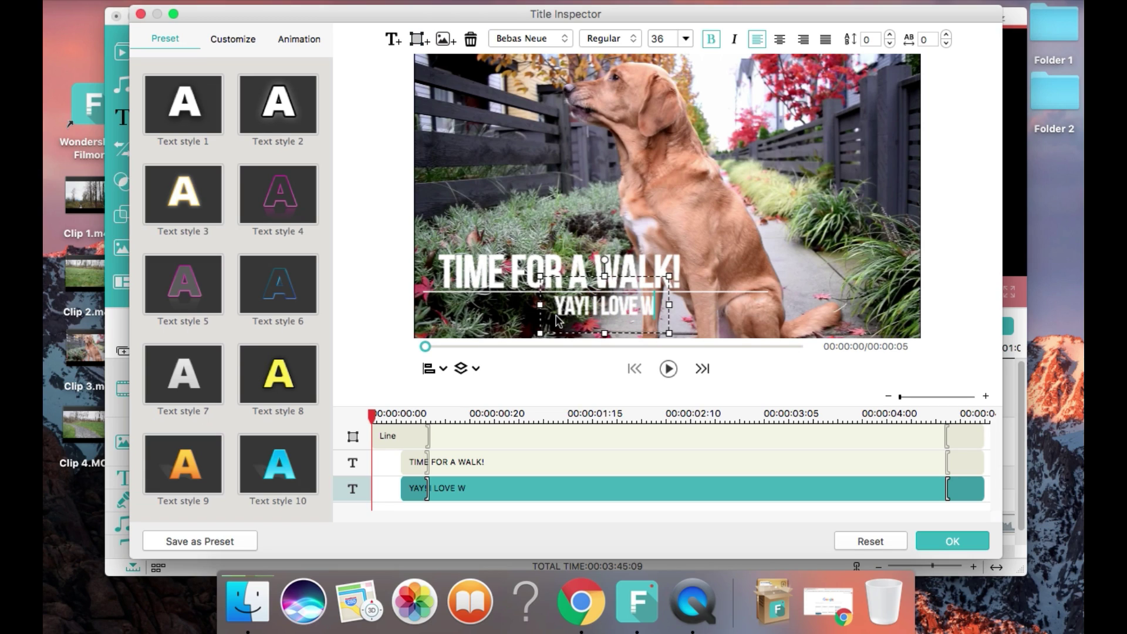
{"action": "type", "text": "ALKS!"}
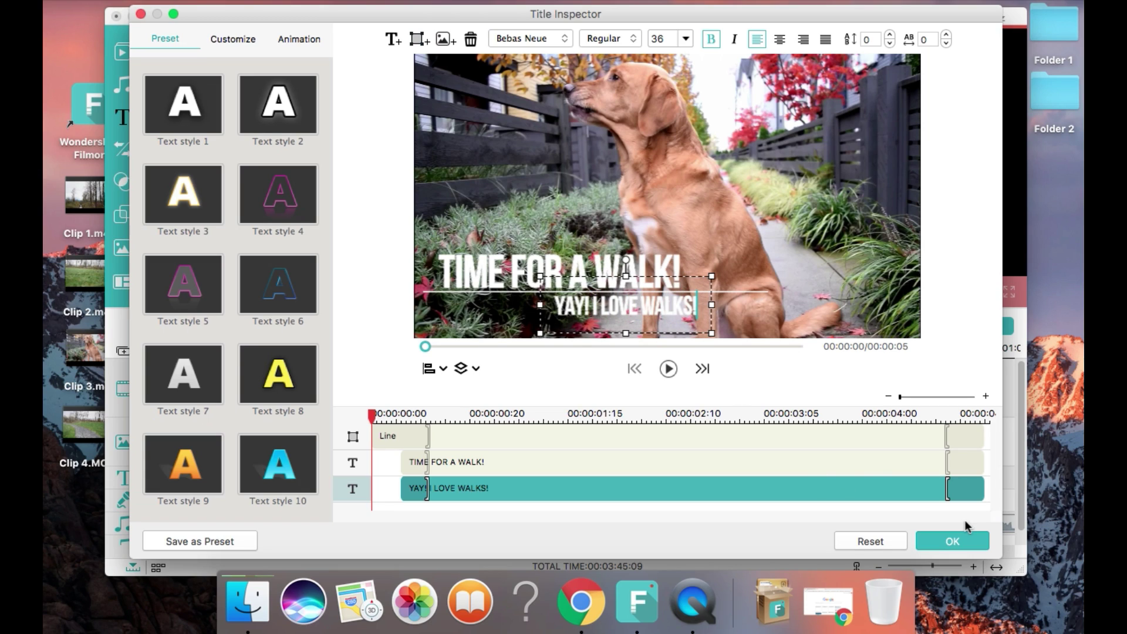
{"action": "left_click", "coordinate": [964, 544]}
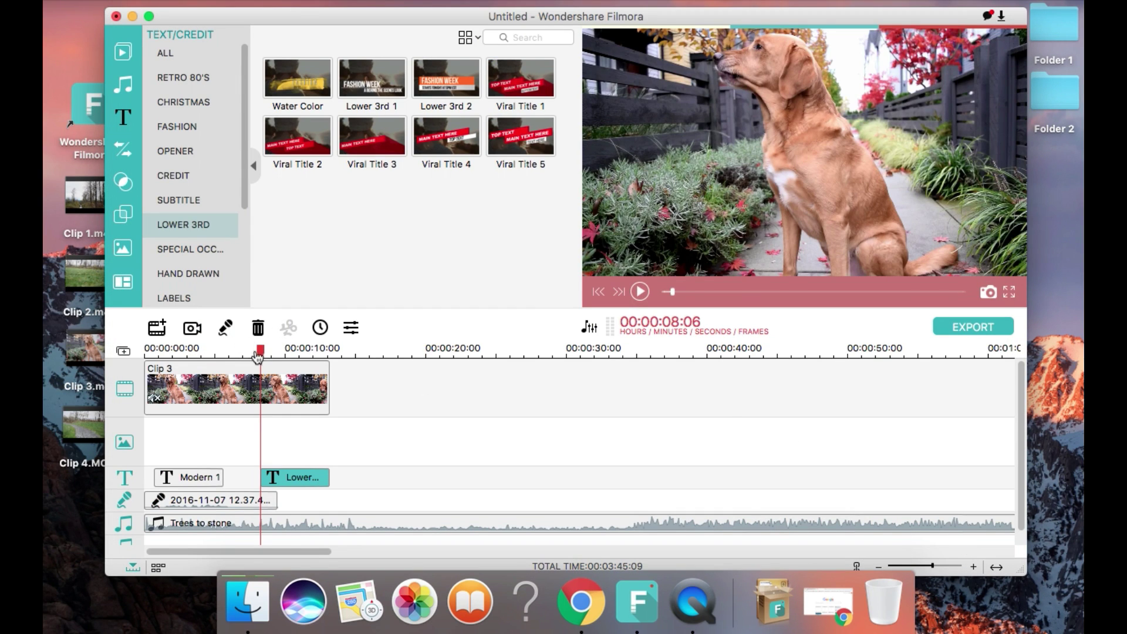
Place the Happy Arrow Happiness title at about six seconds, unchanged, and preview its animation
{"action": "left_click_drag", "start_coordinate": [258, 355], "coordinate": [187, 360]}
{"action": "key", "text": "space"}
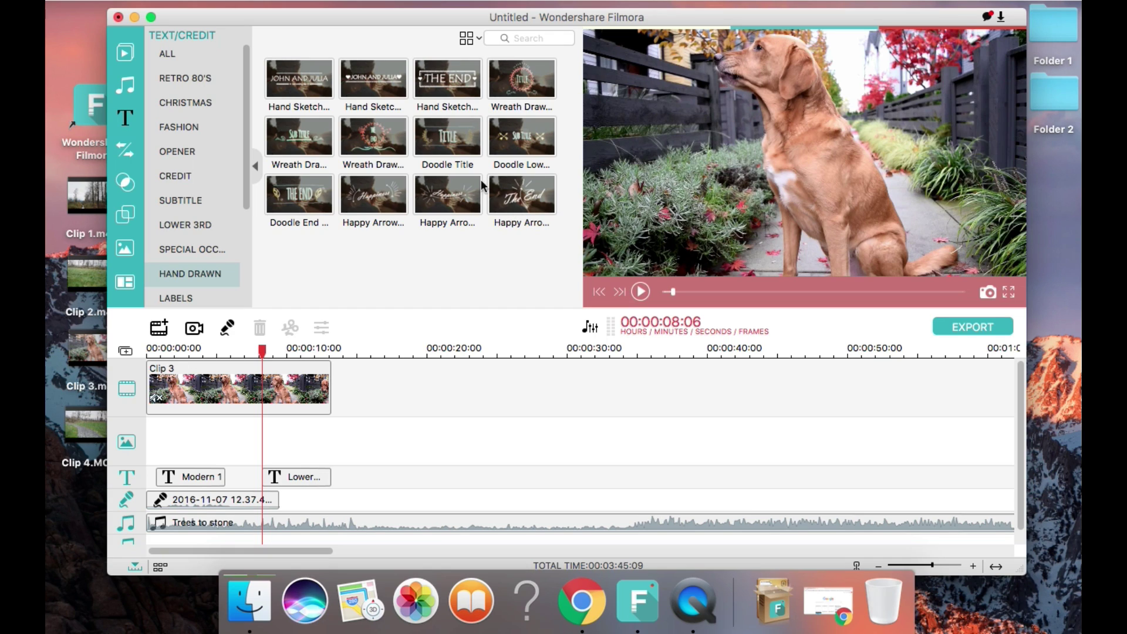
{"action": "left_click_drag", "start_coordinate": [451, 203], "coordinate": [241, 439]}
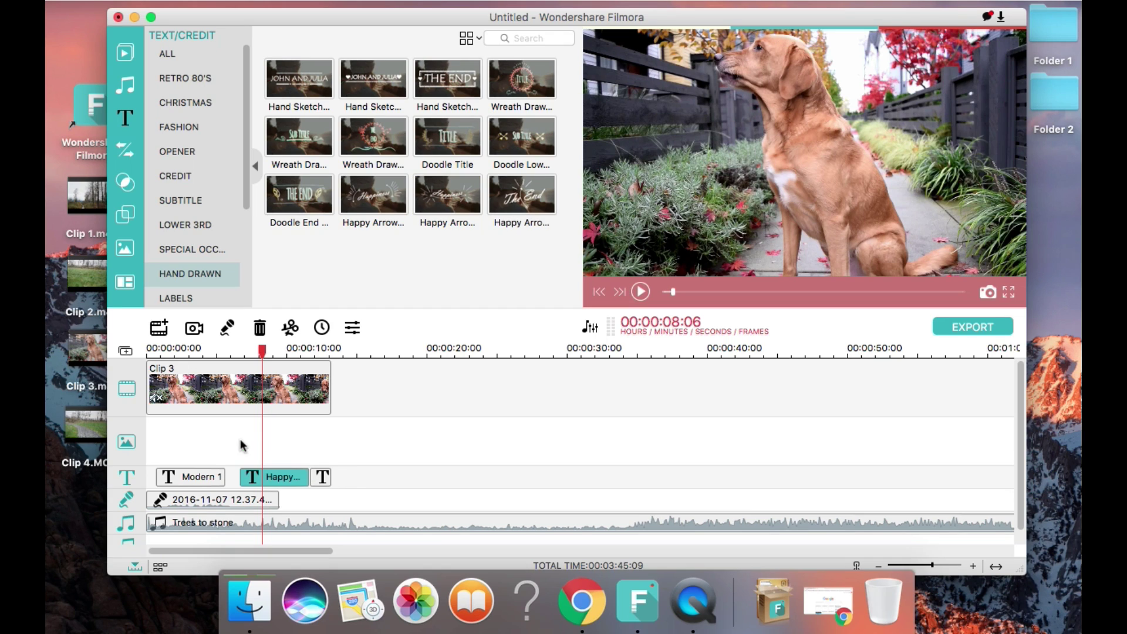
{"action": "double_click", "coordinate": [280, 481]}
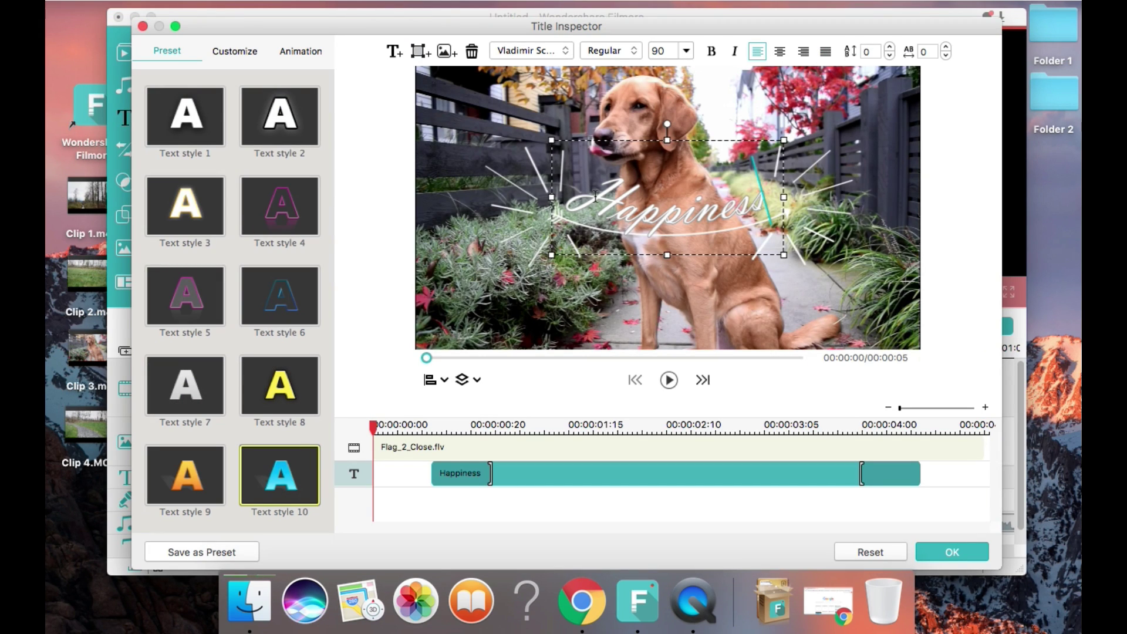
{"action": "left_click", "coordinate": [959, 550]}
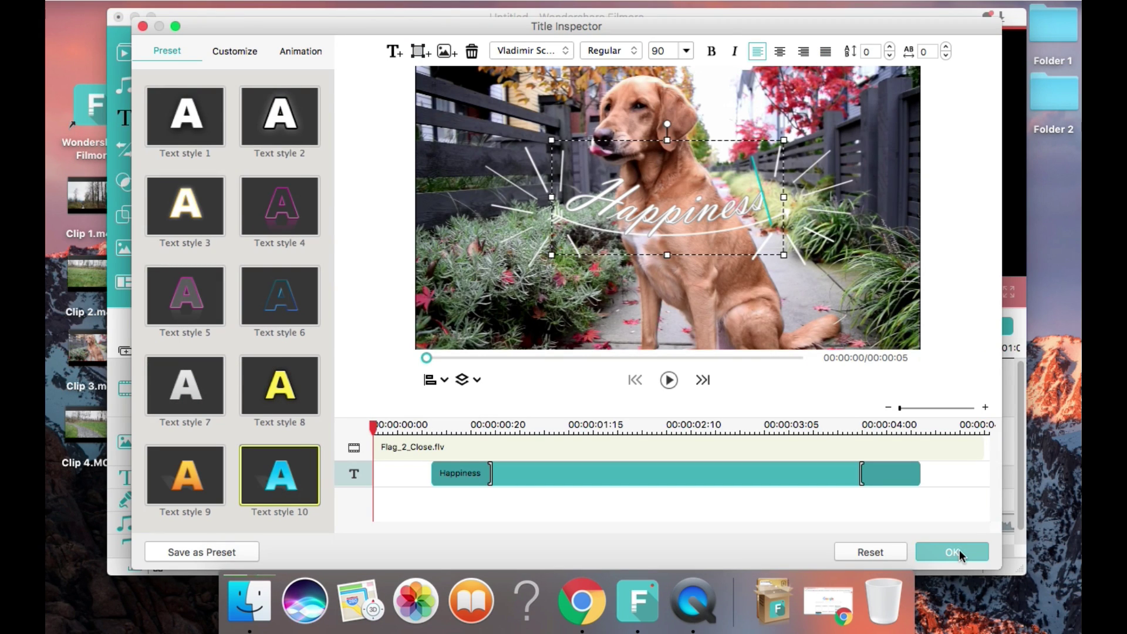
{"action": "left_click", "coordinate": [214, 352]}
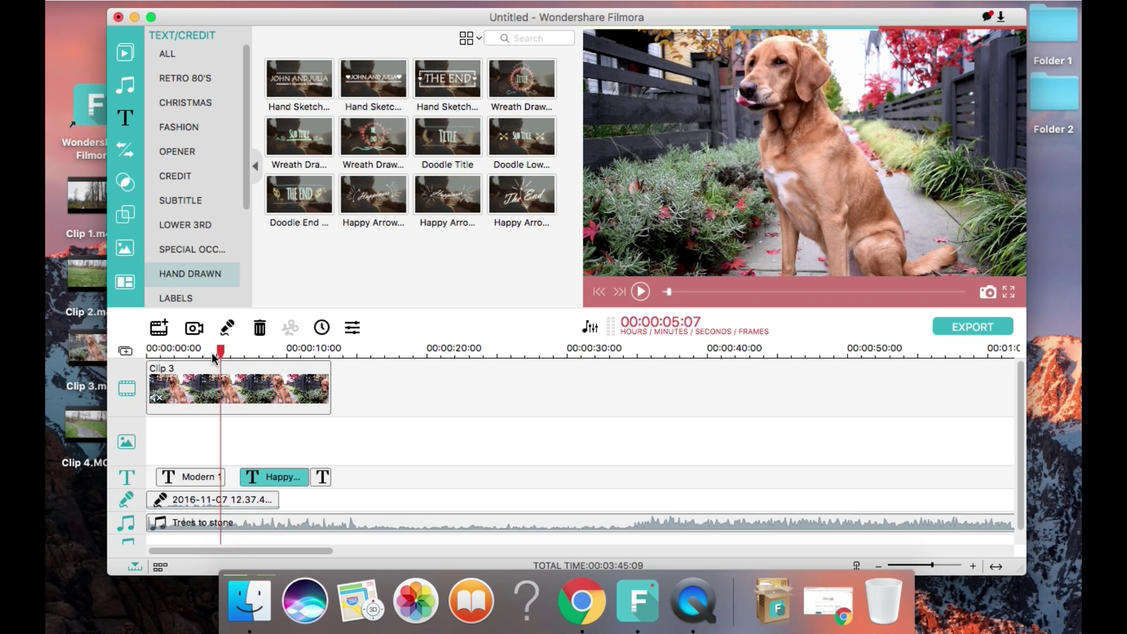
{"action": "key", "text": "space"}
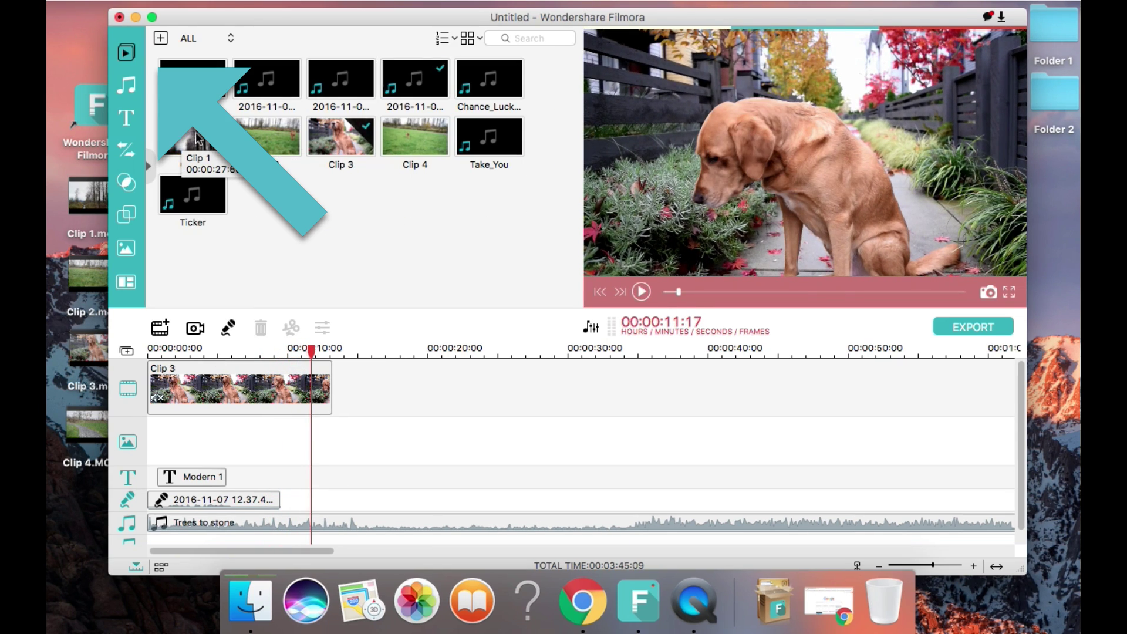
Place Clip 2 after Clip 3 and set its audio volume to 0
{"action": "left_click_drag", "start_coordinate": [266, 133], "coordinate": [356, 393]}
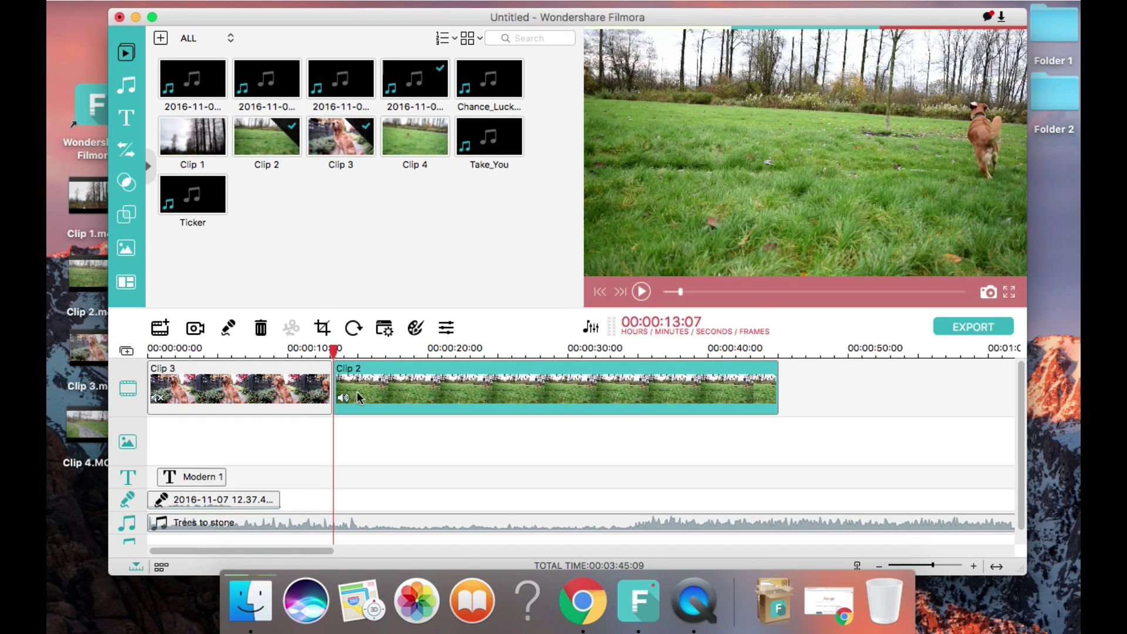
{"action": "double_click", "coordinate": [357, 392]}
{"action": "left_click", "coordinate": [608, 91]}
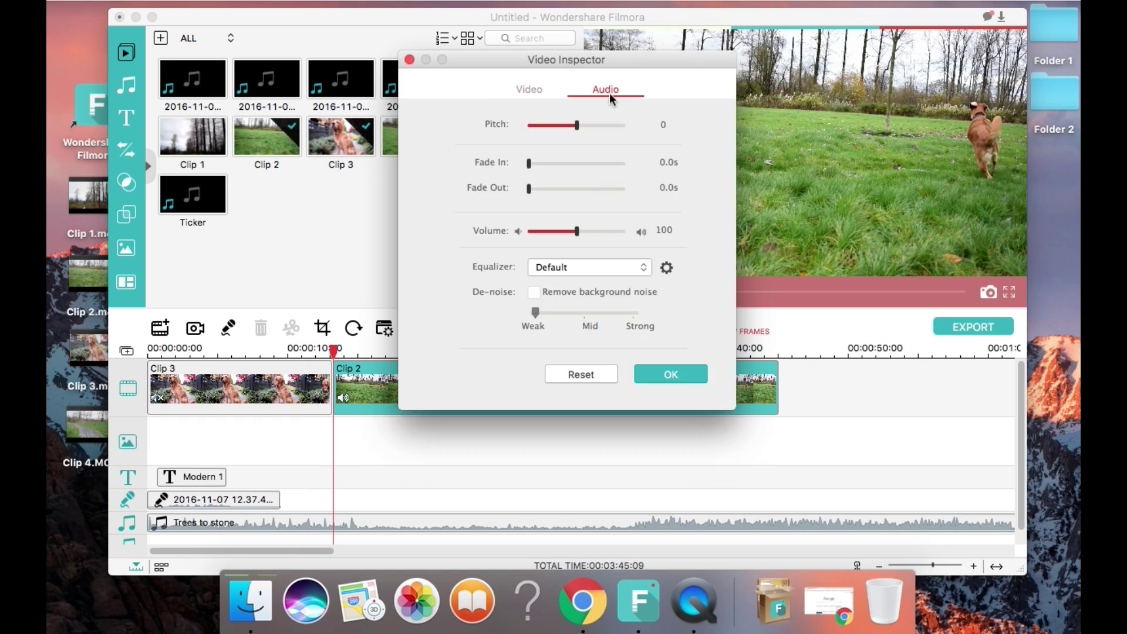
{"action": "left_click", "coordinate": [530, 232]}
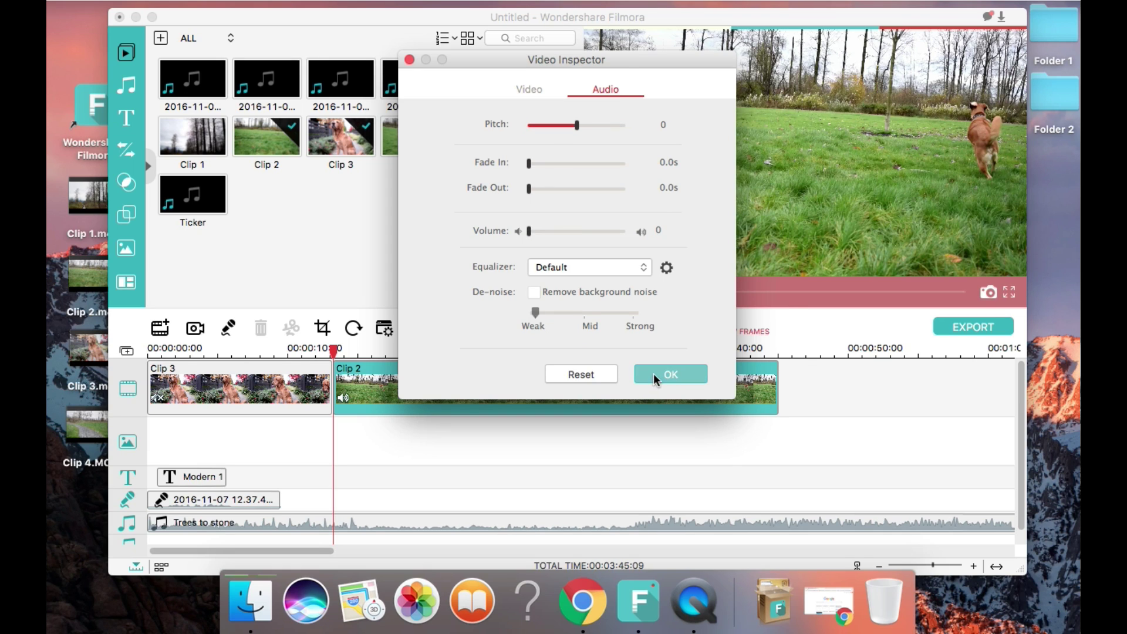
{"action": "left_click", "coordinate": [653, 373]}
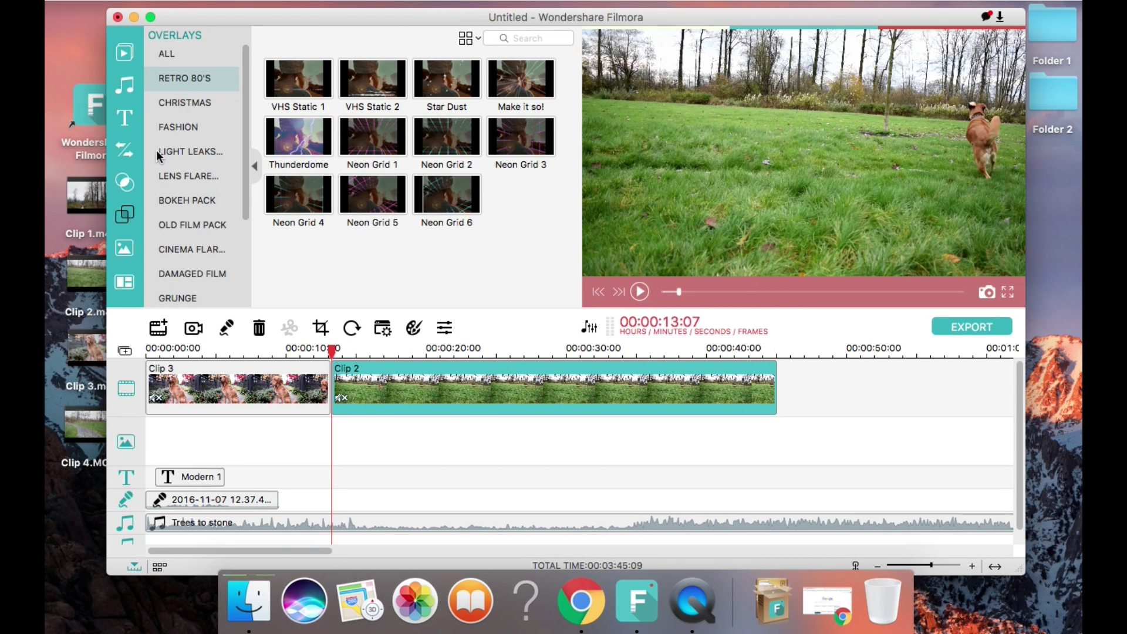
Browse Retro 80's and Fashion transitions, return to All, and drop CrossZoom between Clip 3 and Clip 2
{"action": "left_click", "coordinate": [129, 152]}
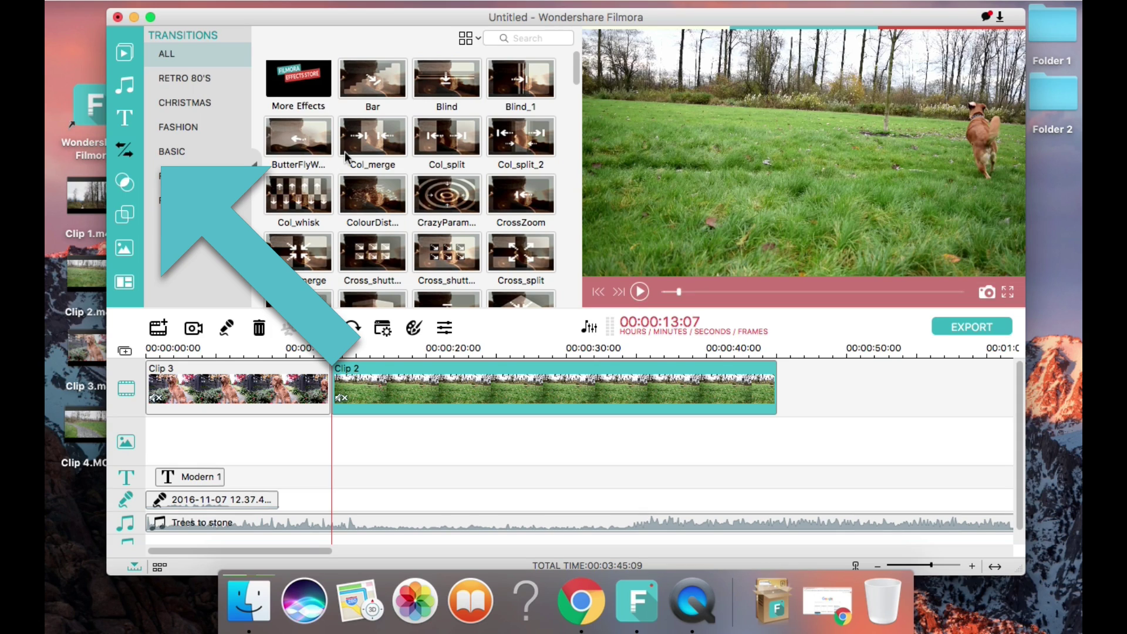
{"action": "left_click", "coordinate": [188, 76]}
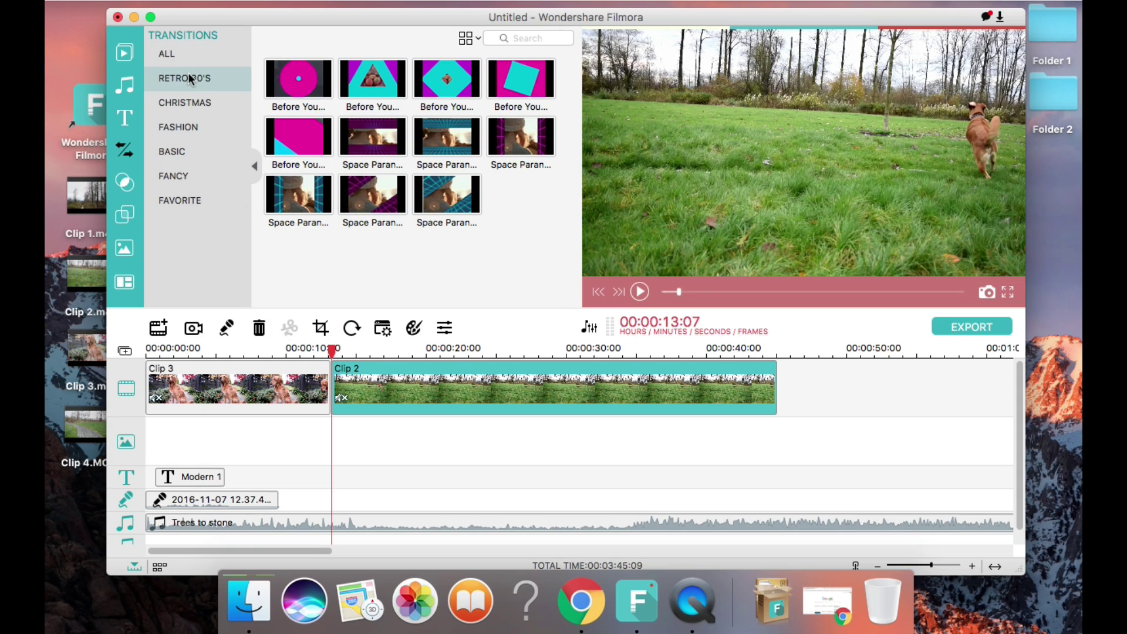
{"action": "left_click", "coordinate": [173, 55]}
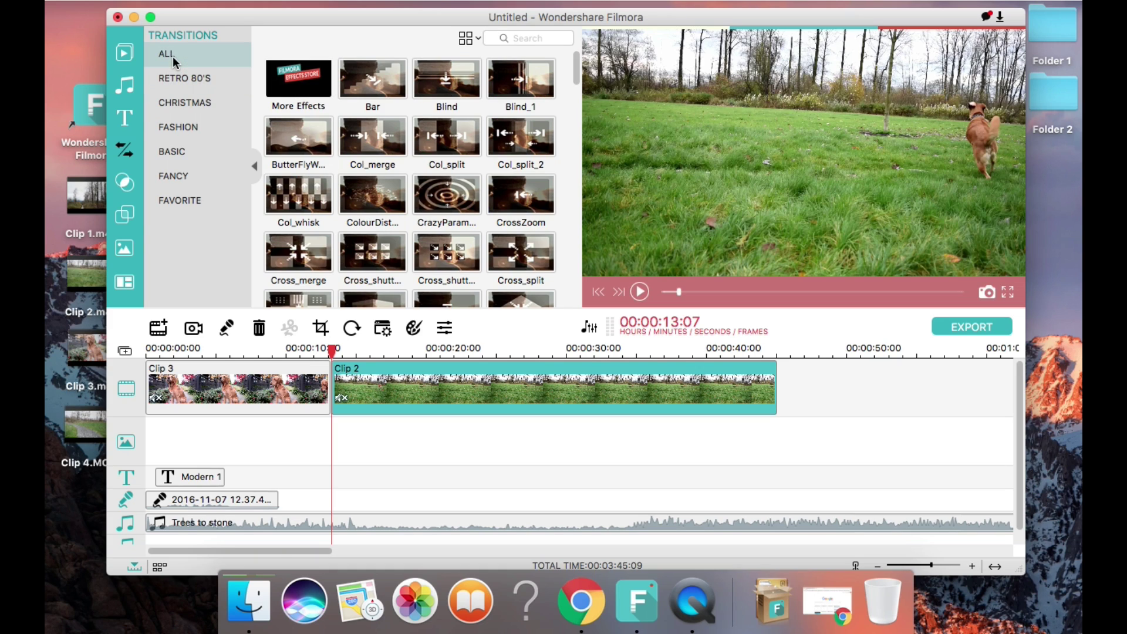
{"action": "left_click", "coordinate": [179, 126]}
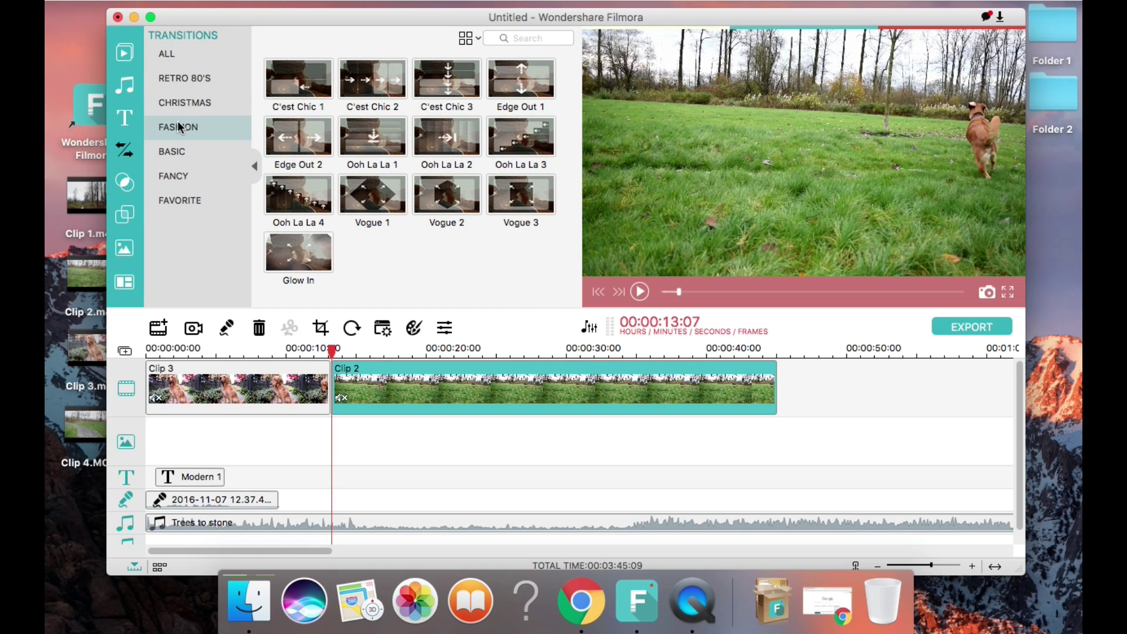
{"action": "left_click", "coordinate": [168, 57]}
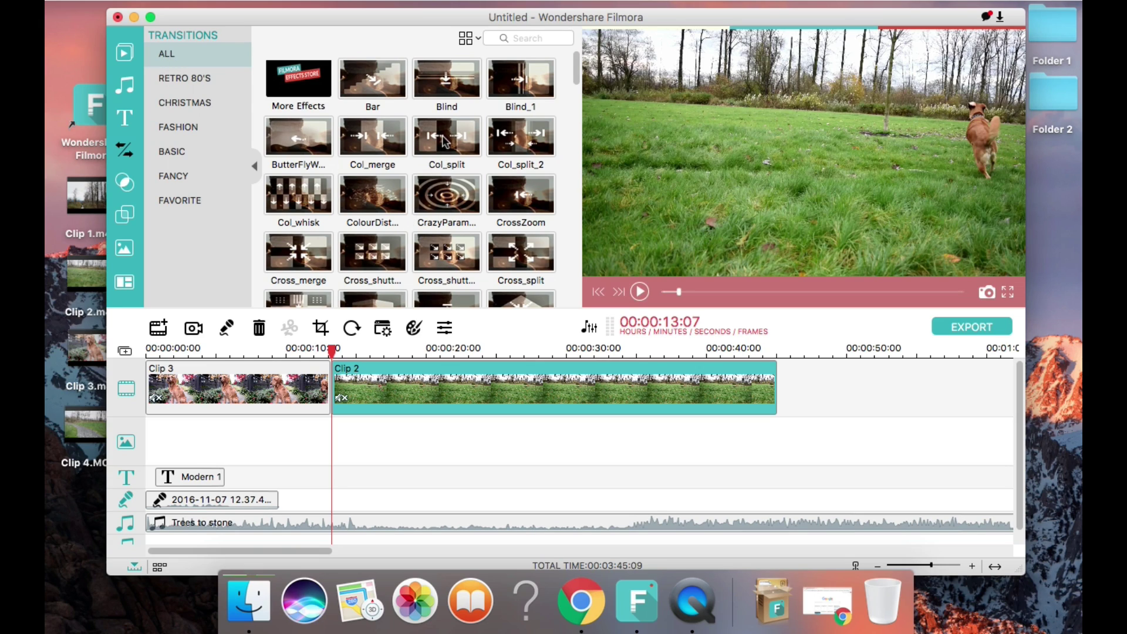
{"action": "left_click_drag", "start_coordinate": [517, 203], "coordinate": [334, 400]}
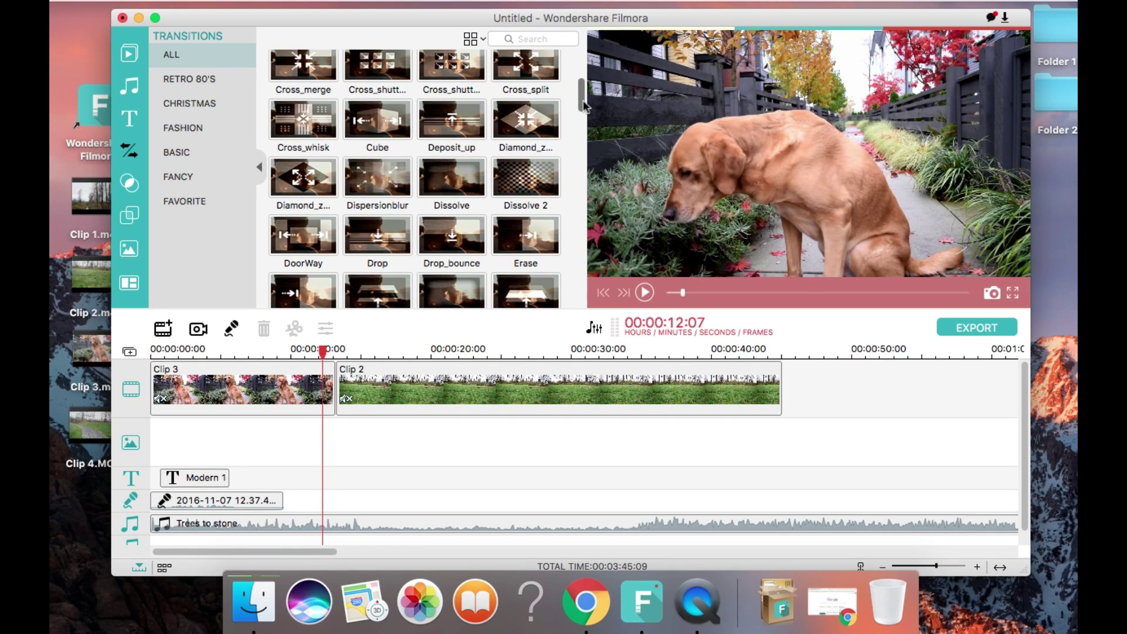
Try a Dissolve 2 transition between Clip 3 and Clip 2, preview it, then remove it
{"action": "scroll", "coordinate": [584, 106], "scroll_direction": "down", "scroll_amount": 1}
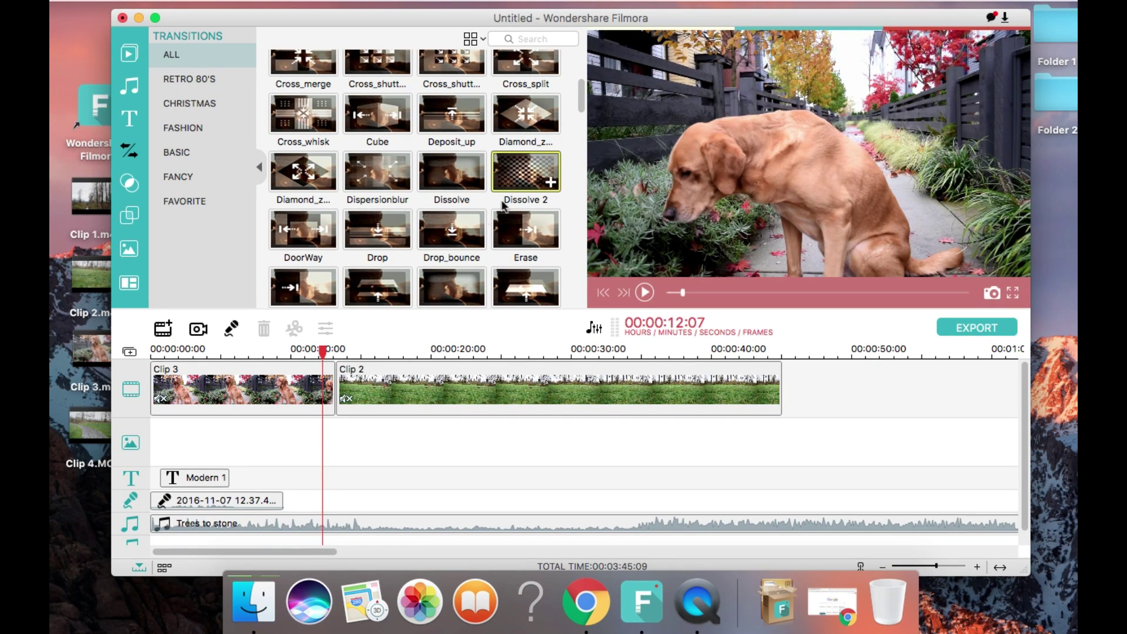
{"action": "left_click_drag", "start_coordinate": [504, 203], "coordinate": [337, 384]}
{"action": "key", "text": "space"}
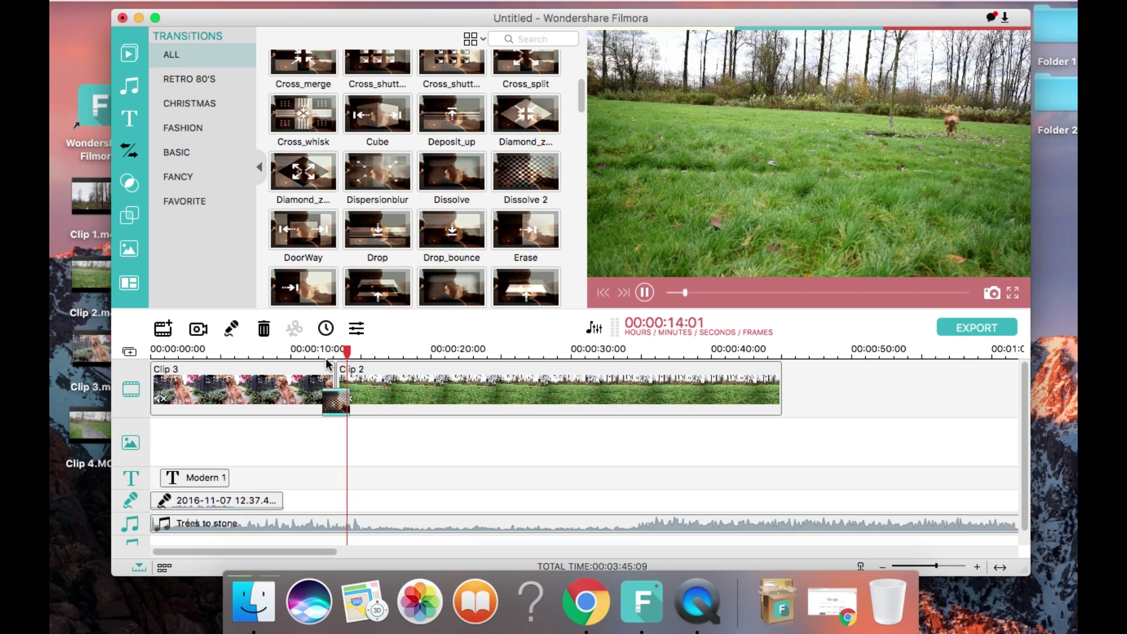
{"action": "key", "text": "space"}
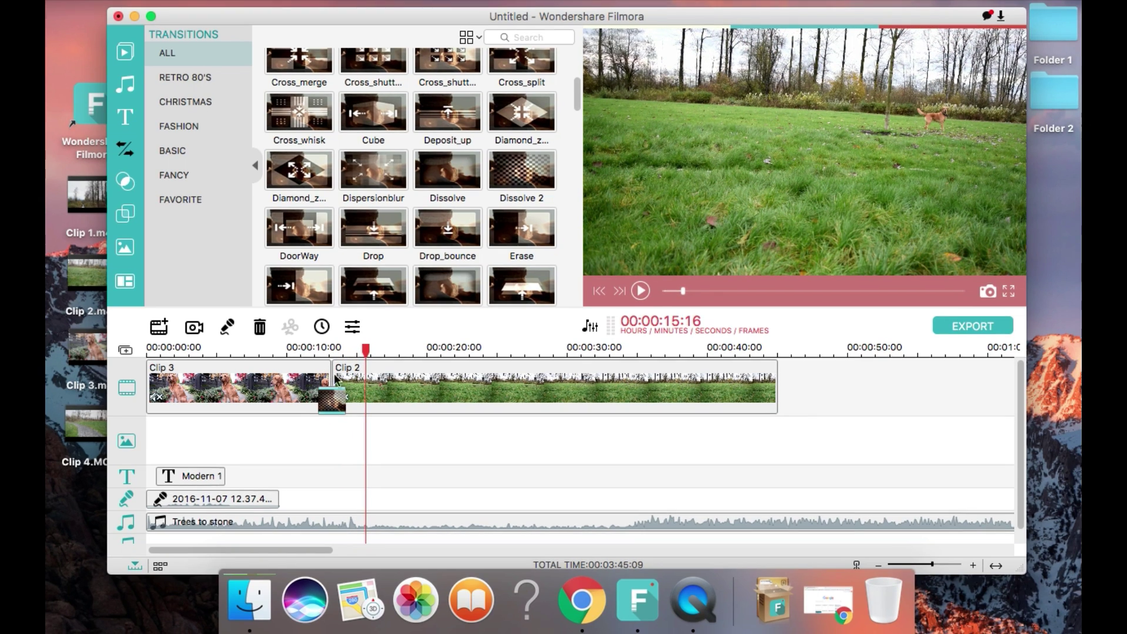
{"action": "key", "text": "Delete"}
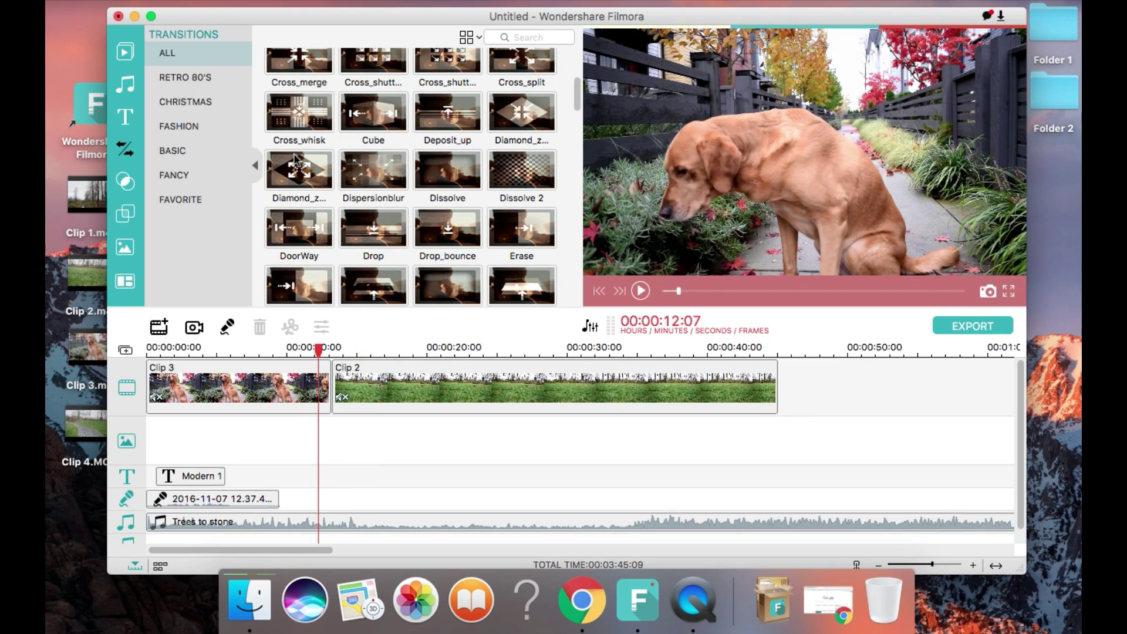
Place the basic Col_merge transition between Clip 3 and Clip 2 and preview it
{"action": "left_click", "coordinate": [203, 149]}
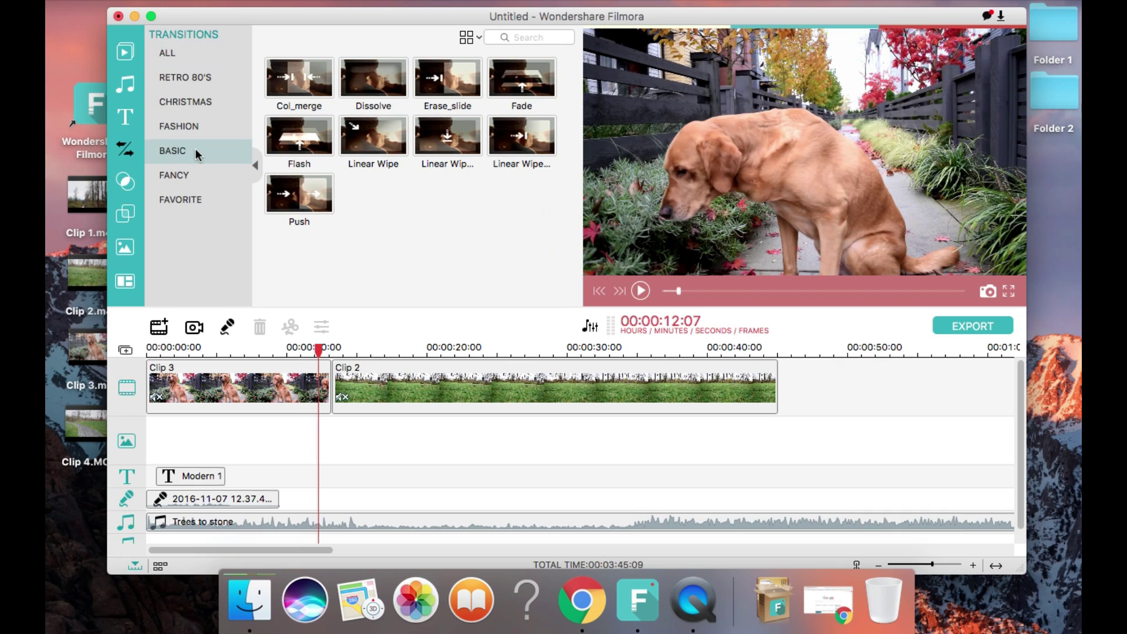
{"action": "left_click_drag", "start_coordinate": [304, 91], "coordinate": [330, 399]}
{"action": "key", "text": "space"}
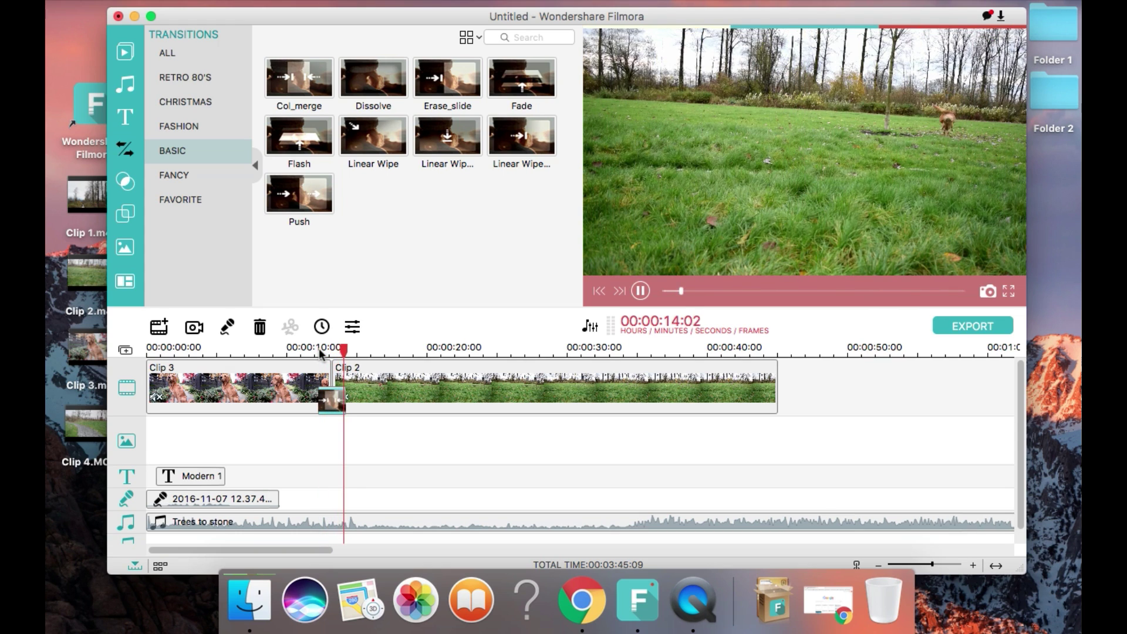
{"action": "left_click", "coordinate": [379, 353]}
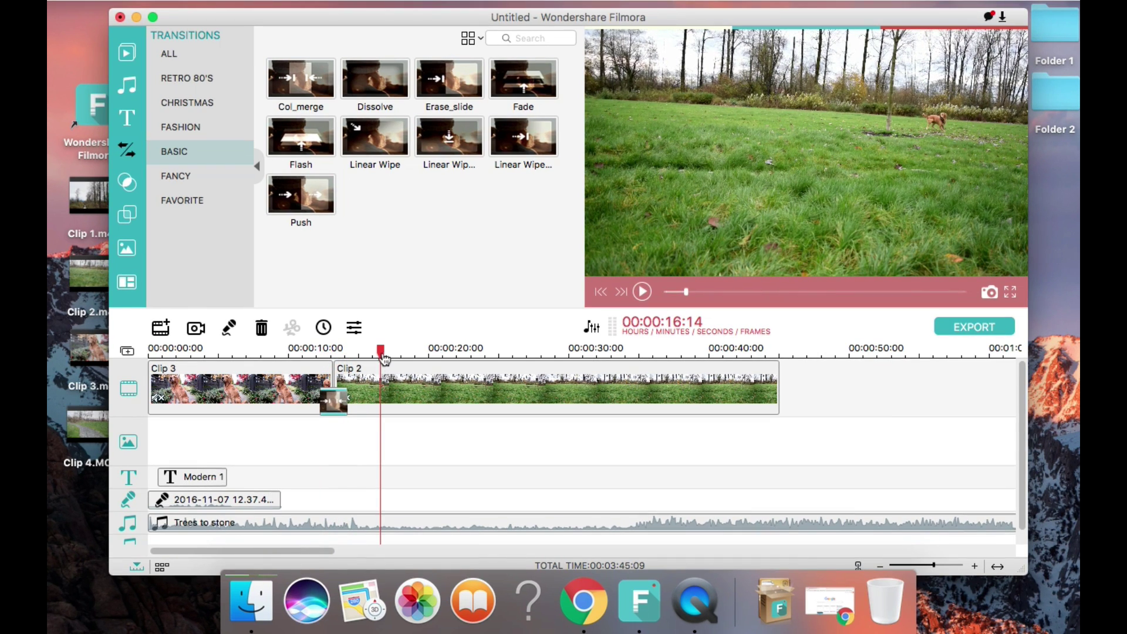
{"action": "left_click", "coordinate": [774, 377]}
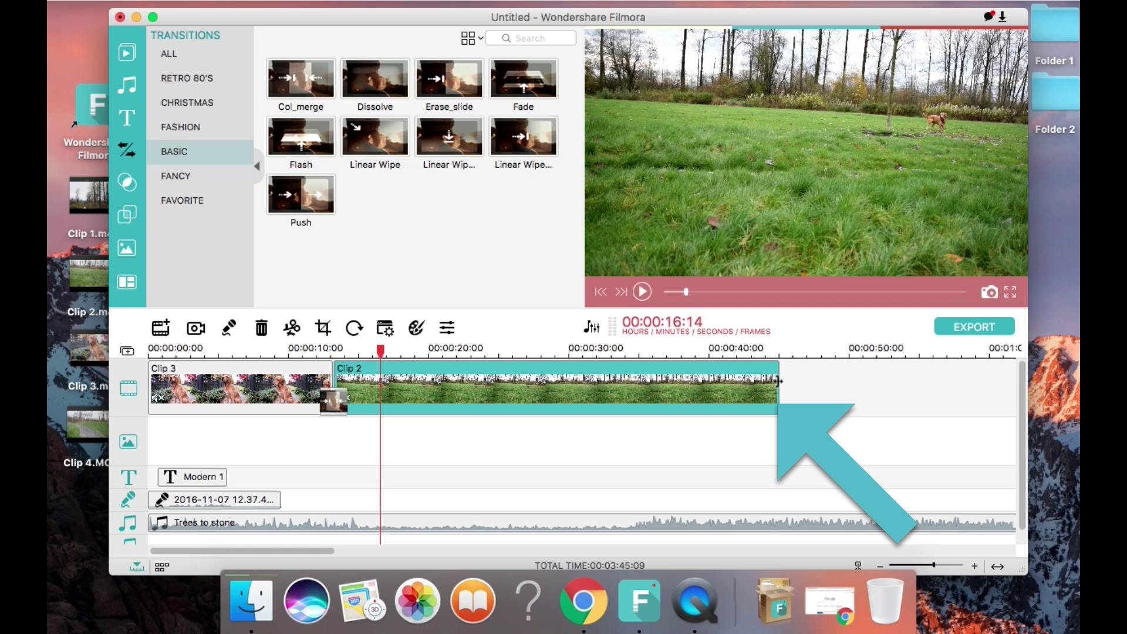
Trim both ends of Clip 2, split it at about 26 seconds, and trim the second piece's start
{"action": "left_click_drag", "start_coordinate": [778, 381], "coordinate": [752, 393]}
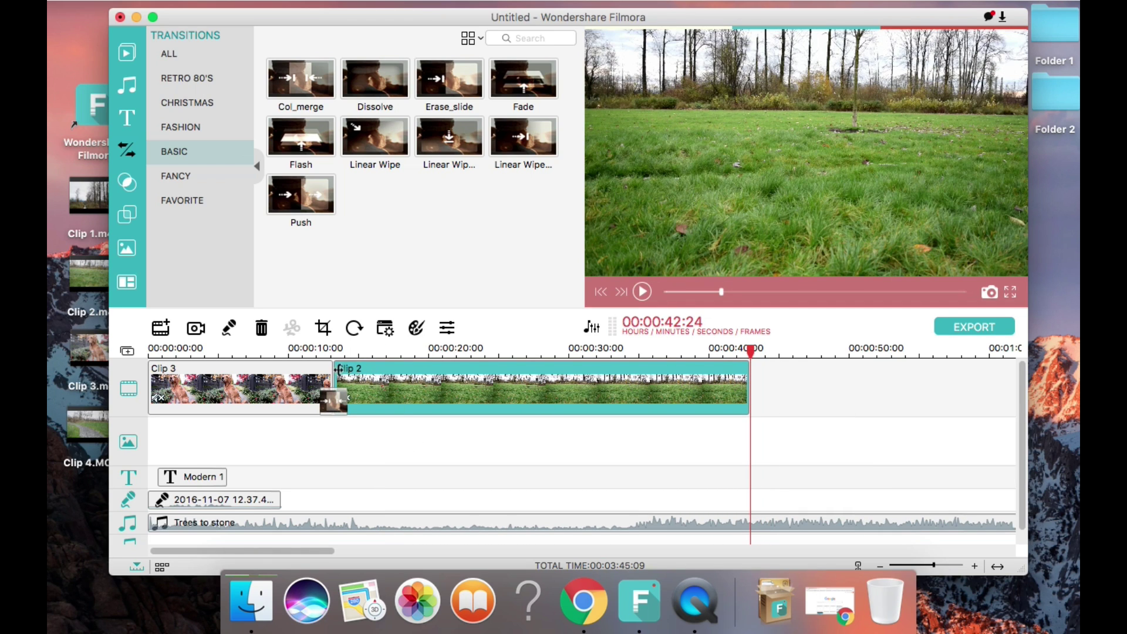
{"action": "left_click_drag", "start_coordinate": [337, 372], "coordinate": [346, 376]}
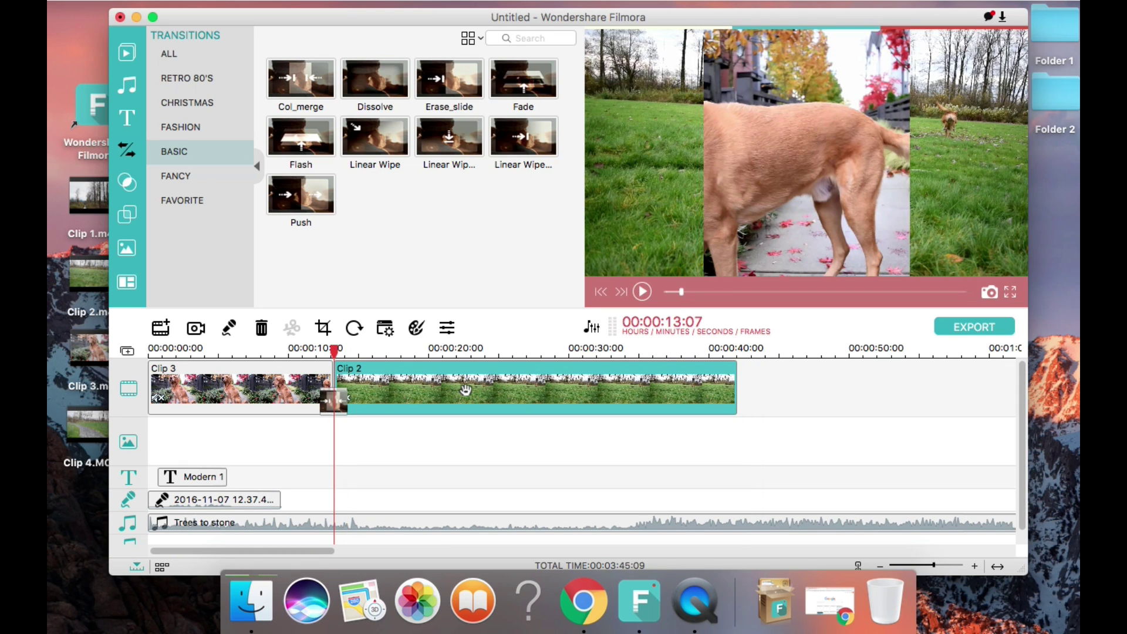
{"action": "left_click_drag", "start_coordinate": [336, 352], "coordinate": [527, 365]}
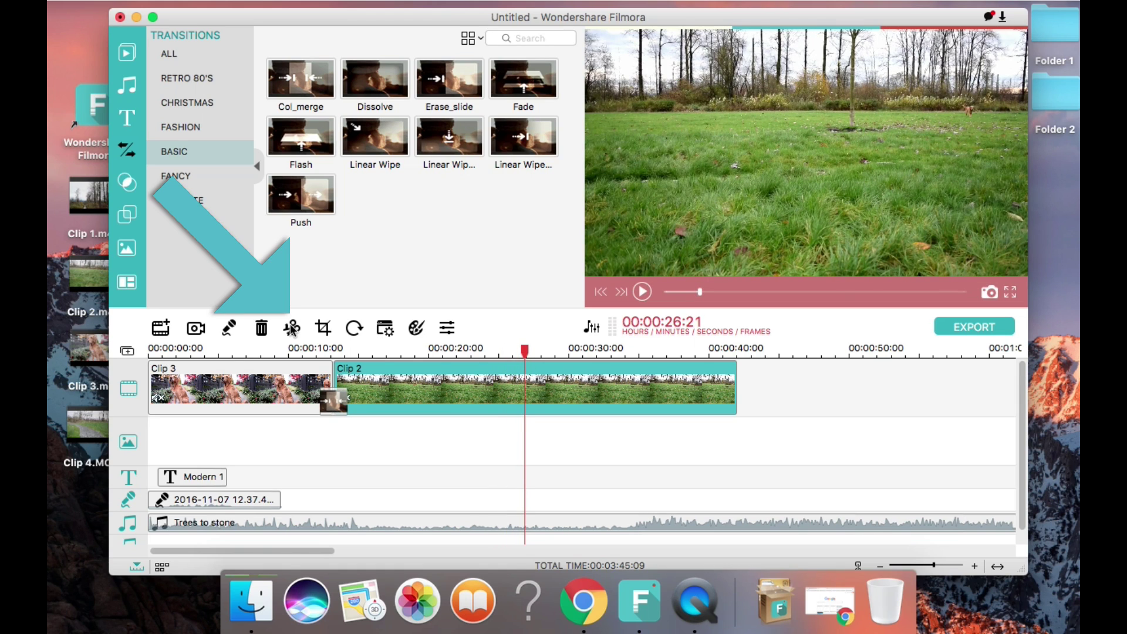
{"action": "left_click", "coordinate": [292, 329]}
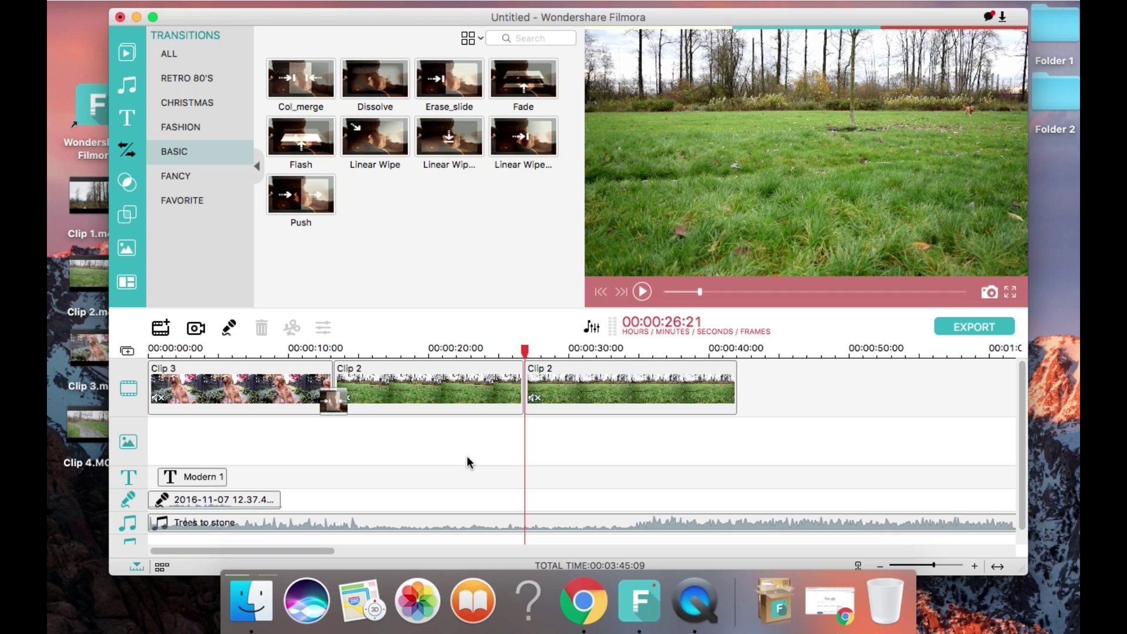
{"action": "left_click", "coordinate": [529, 386]}
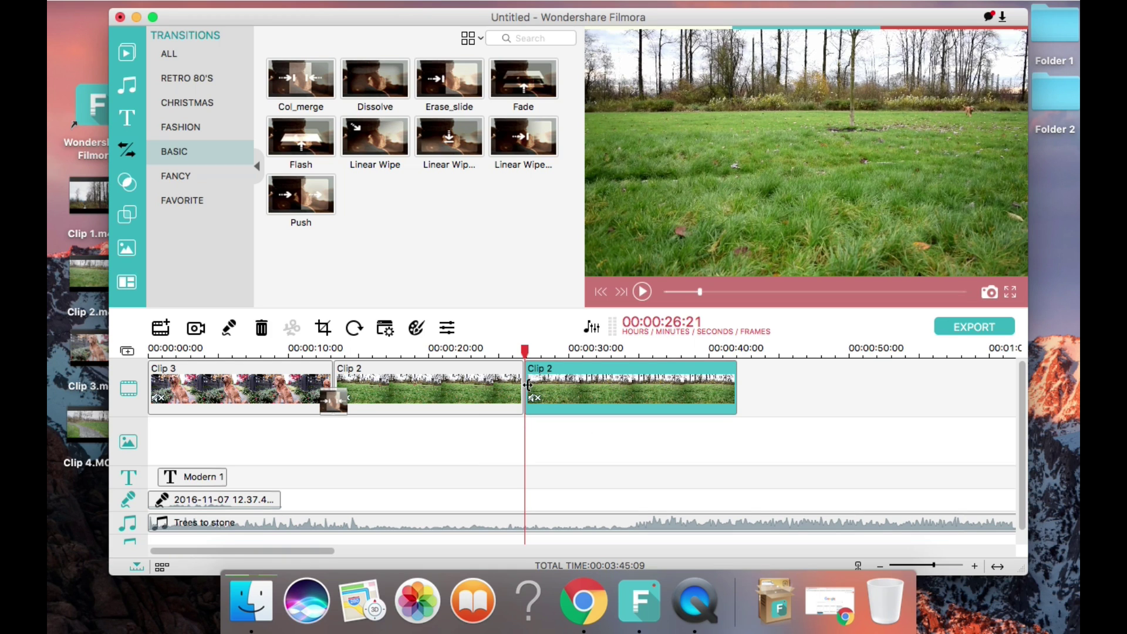
{"action": "left_click_drag", "start_coordinate": [531, 385], "coordinate": [378, 353]}
{"action": "left_click", "coordinate": [503, 388]}
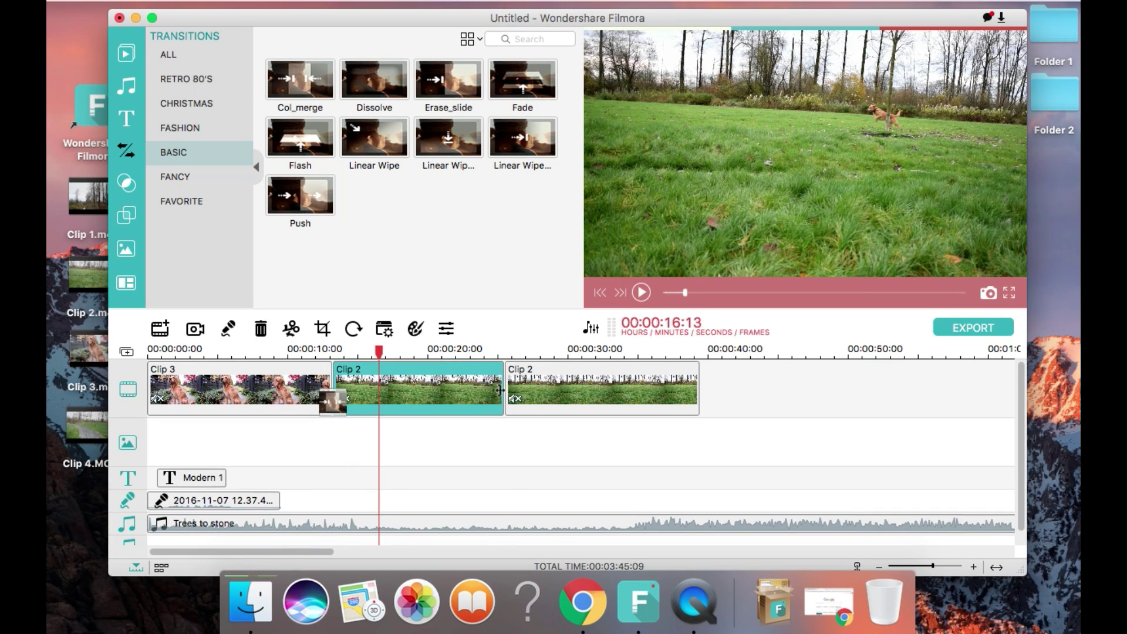
Set the first Clip 2 piece's speed to 0.50 and play it back
{"action": "double_click", "coordinate": [440, 391]}
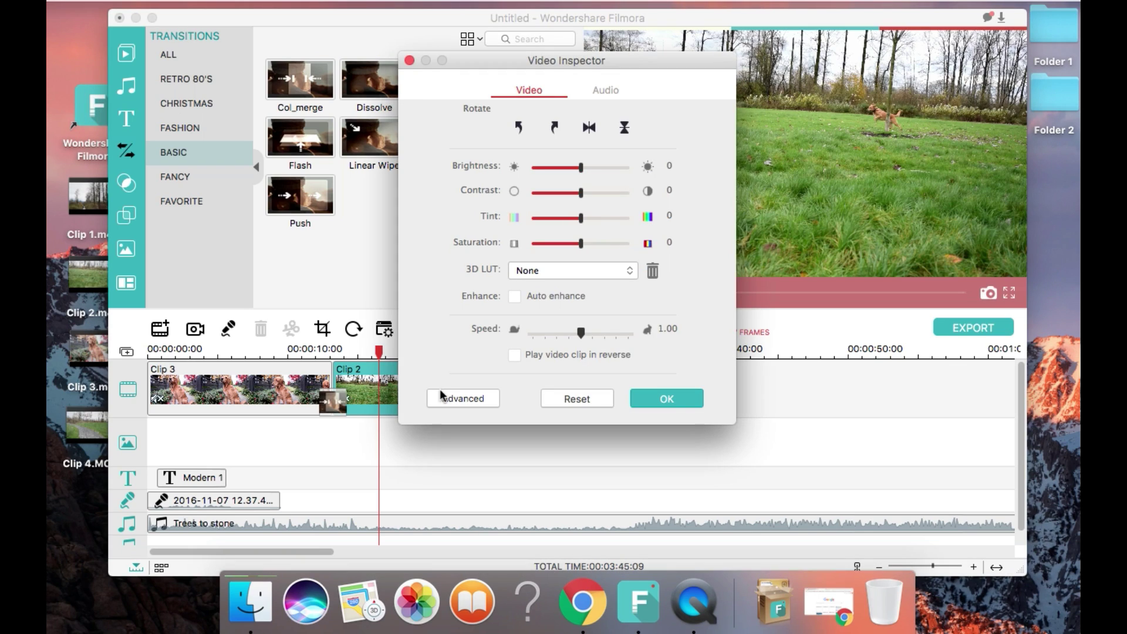
{"action": "left_click", "coordinate": [569, 336]}
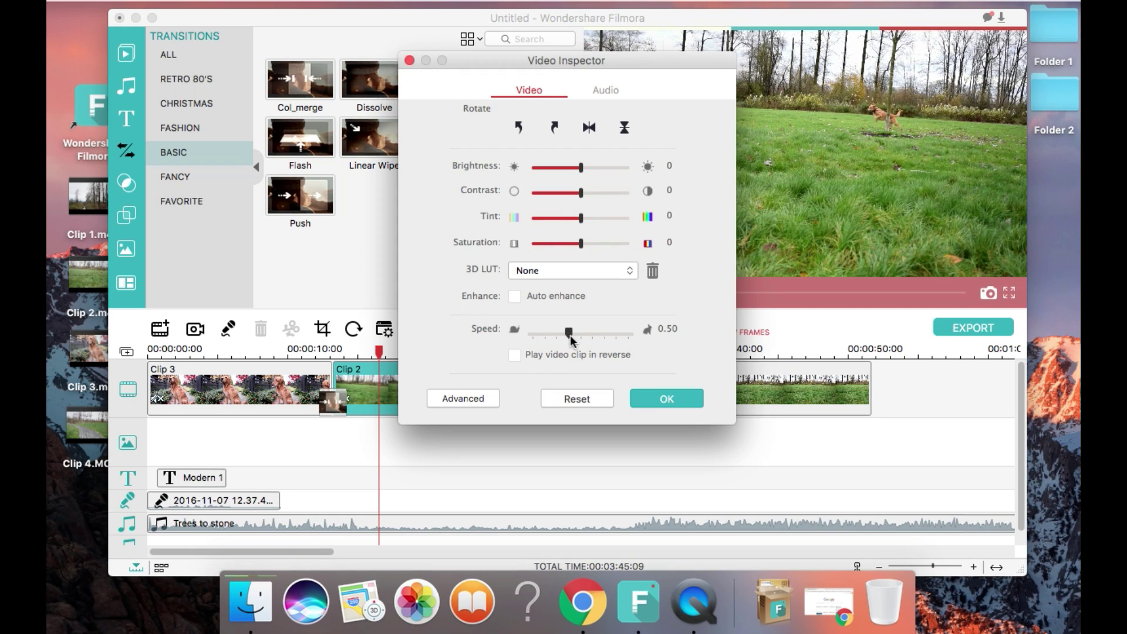
{"action": "left_click", "coordinate": [641, 400]}
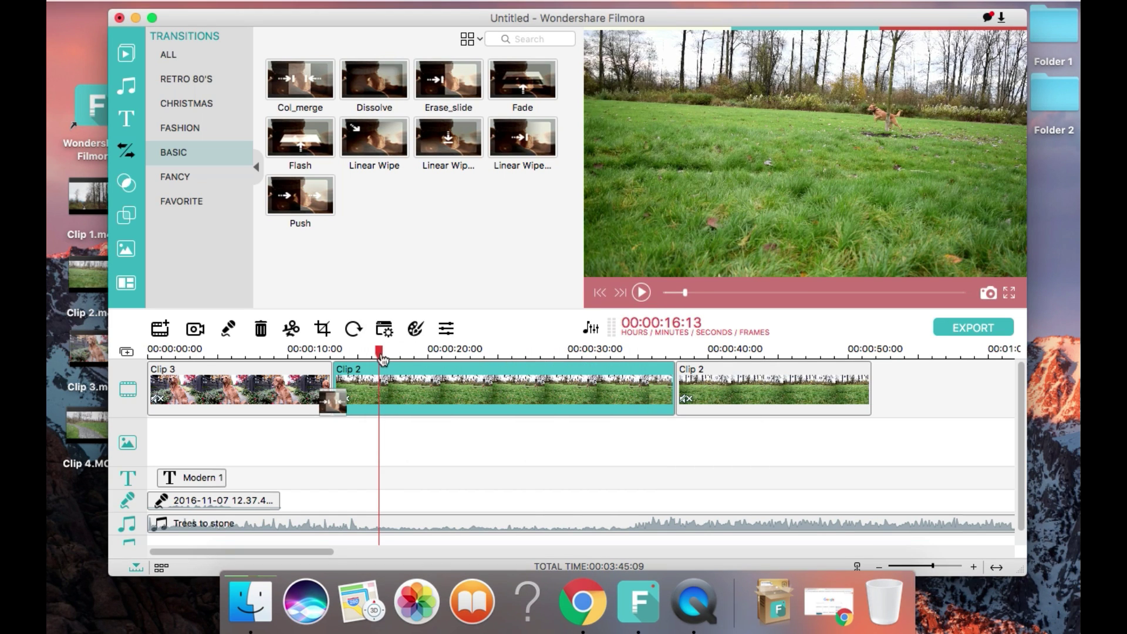
{"action": "left_click_drag", "start_coordinate": [379, 360], "coordinate": [330, 359]}
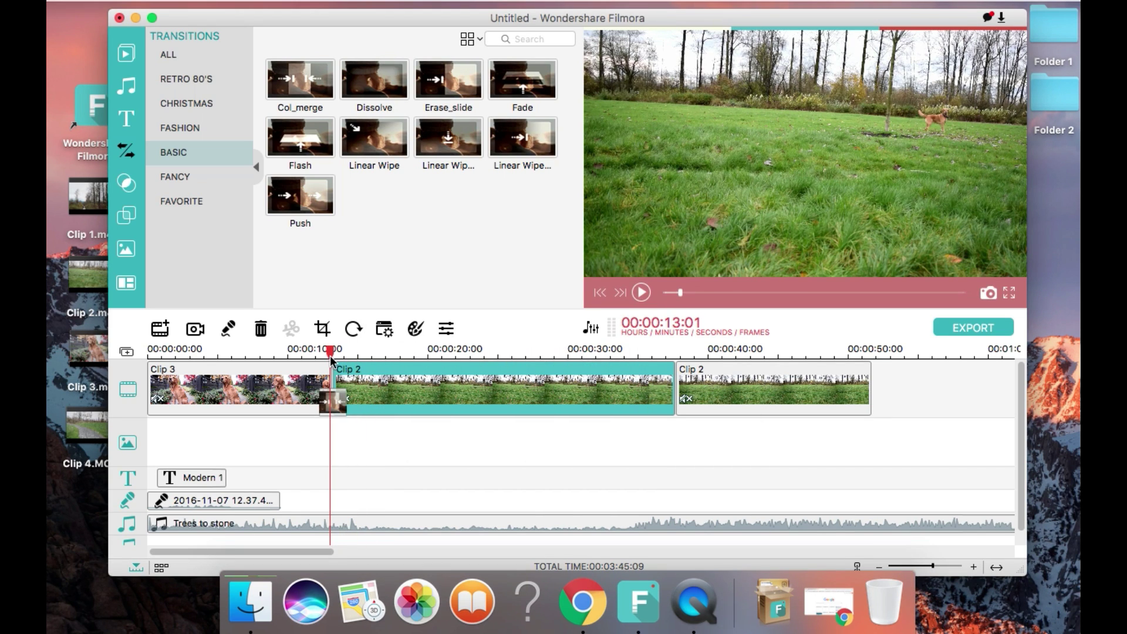
{"action": "key", "text": "space"}
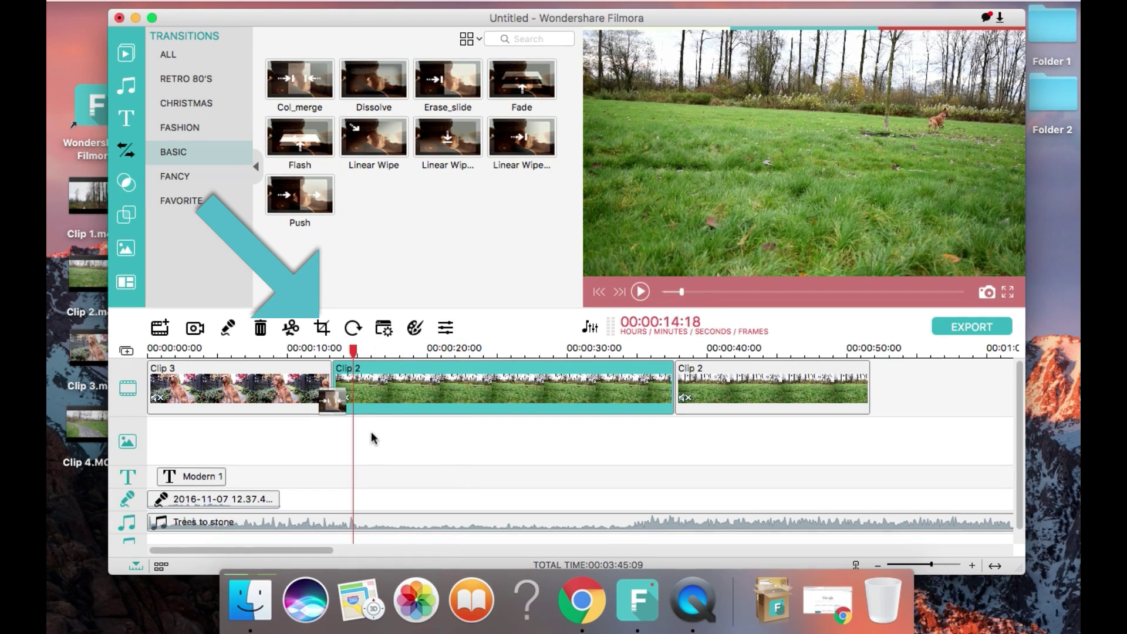
Shrink the first Clip 2 piece's 16:9 crop box toward the dog and replay it
{"action": "left_click", "coordinate": [322, 329]}
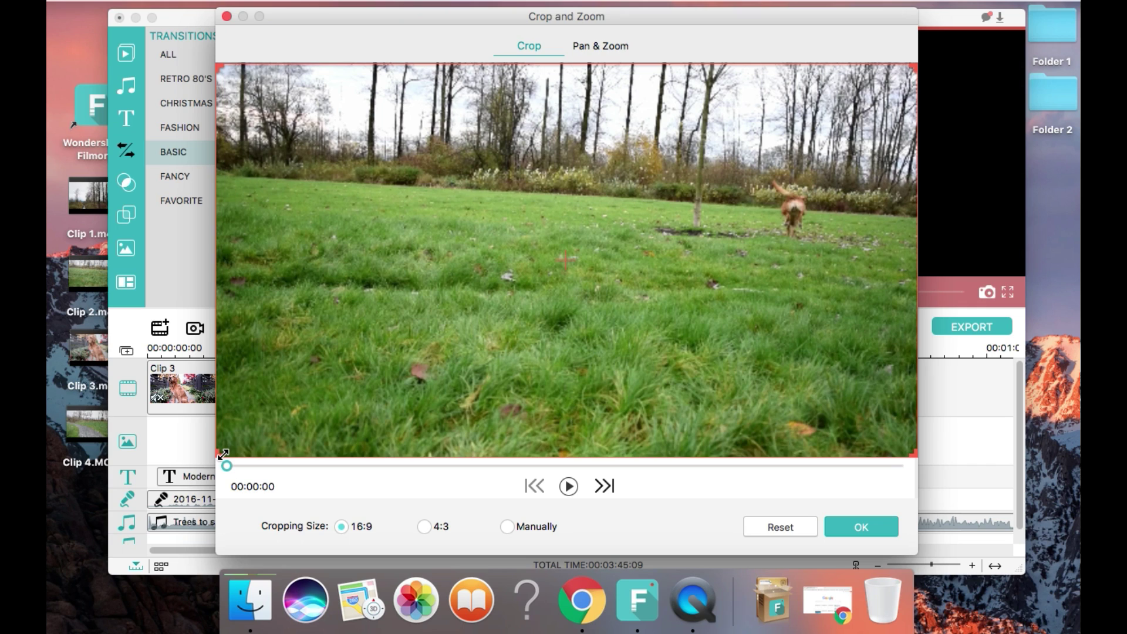
{"action": "left_click_drag", "start_coordinate": [223, 454], "coordinate": [380, 375]}
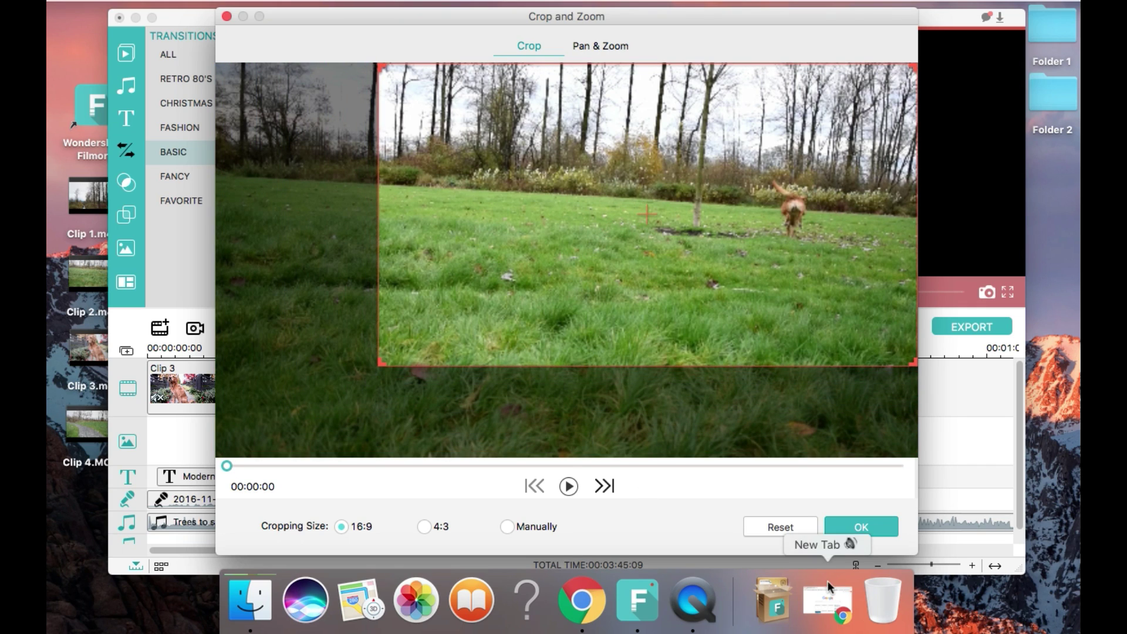
{"action": "left_click", "coordinate": [861, 526]}
{"action": "left_click_drag", "start_coordinate": [362, 355], "coordinate": [336, 352]}
{"action": "key", "text": "space"}
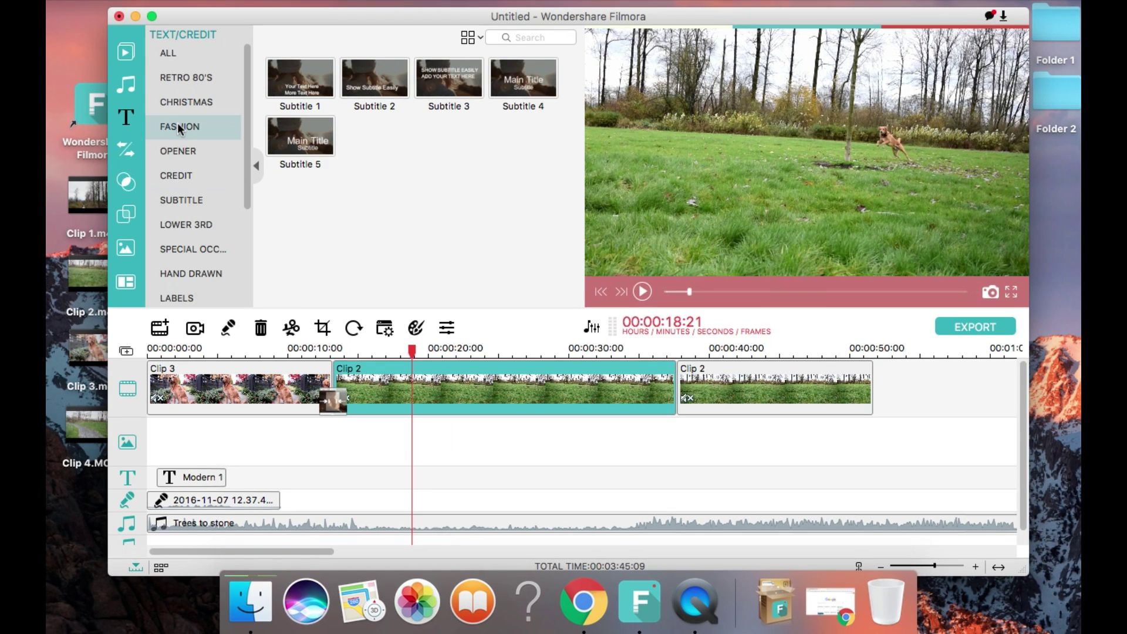
Add the Fashion Haute Couture 2 title and delete its FASHION and RESOURCE PACK lines
{"action": "left_click", "coordinate": [178, 125]}
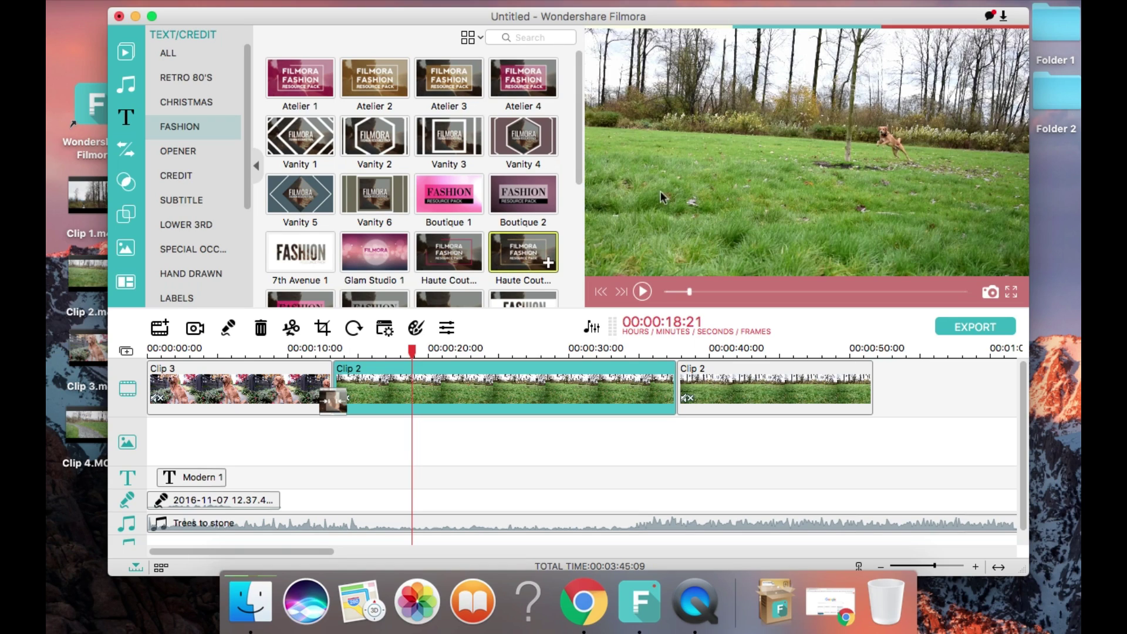
{"action": "left_click_drag", "start_coordinate": [523, 252], "coordinate": [404, 481]}
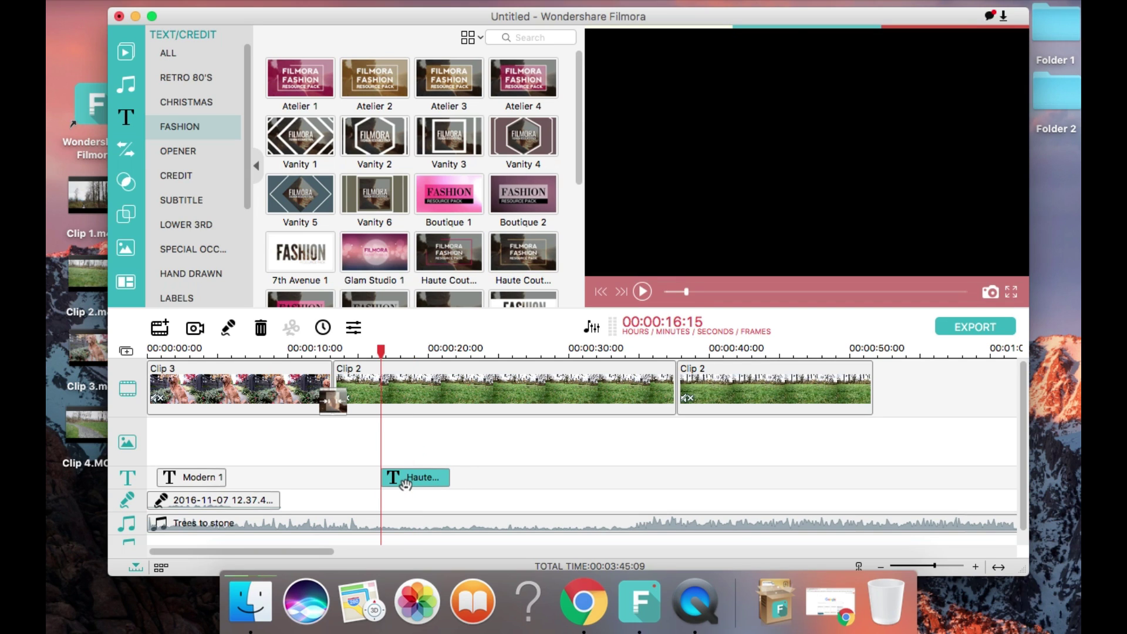
{"action": "double_click", "coordinate": [405, 479]}
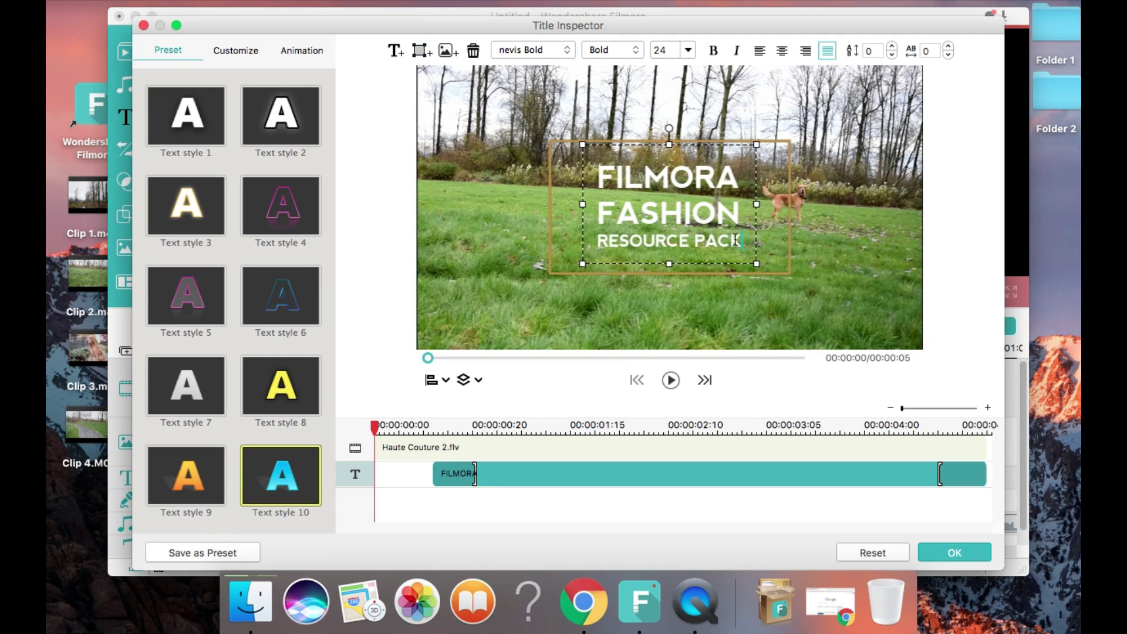
{"action": "left_click_drag", "start_coordinate": [745, 238], "coordinate": [603, 220]}
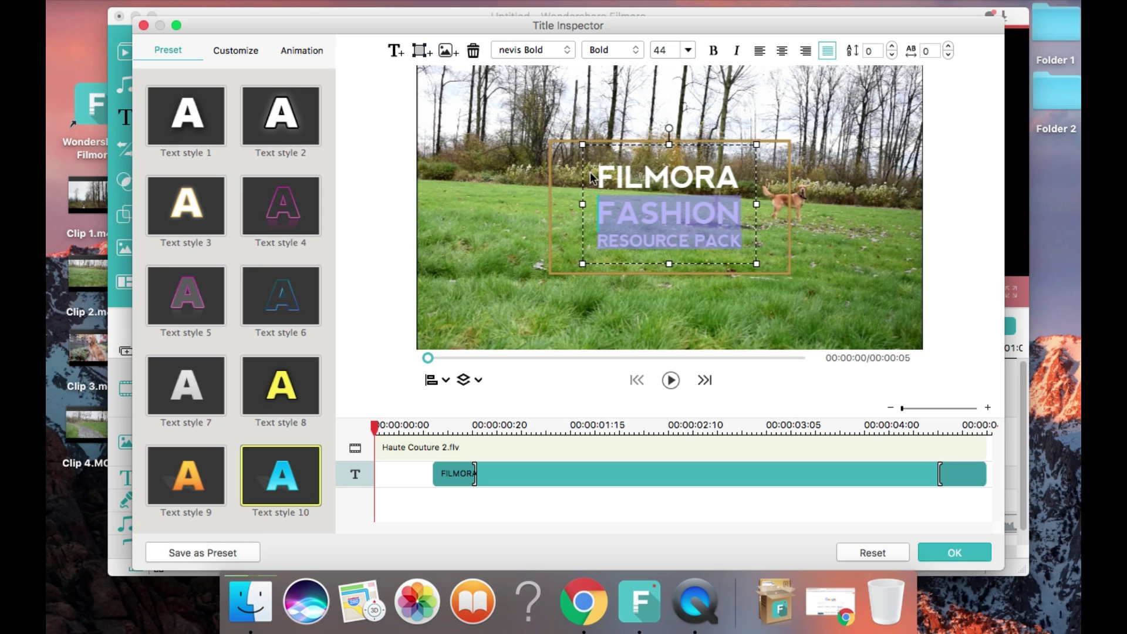
{"action": "key", "text": "BackSpace"}
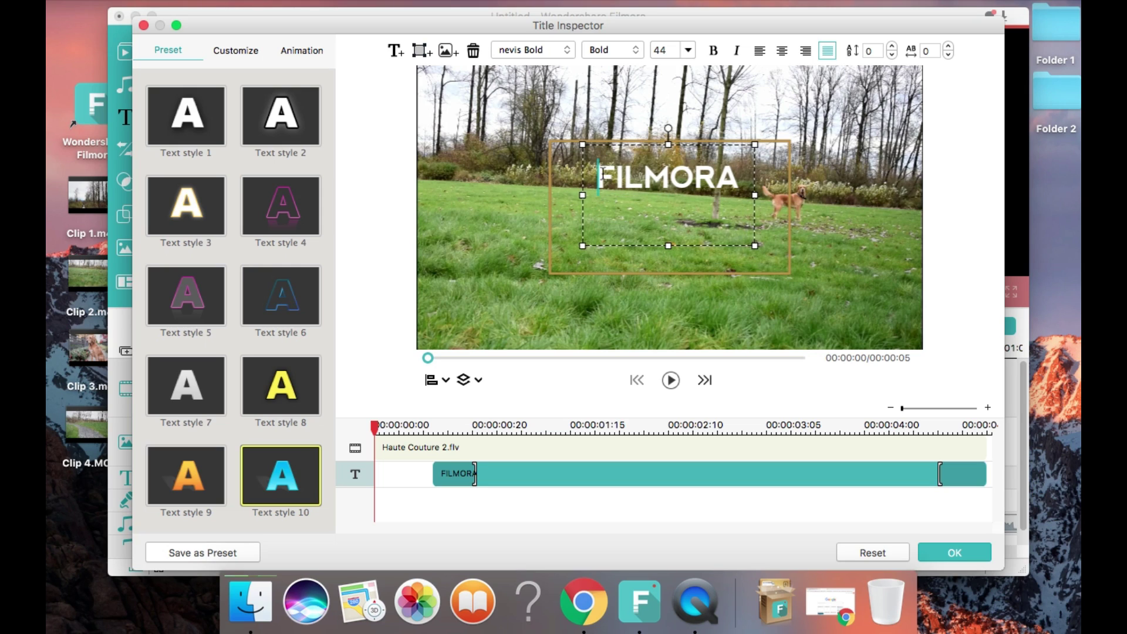
Replace FILMORA with BECKHAM / LOVES / TO PLAY! on three lines, centre it, and apply
{"action": "left_click_drag", "start_coordinate": [602, 173], "coordinate": [746, 189]}
{"action": "type", "text": "B"}
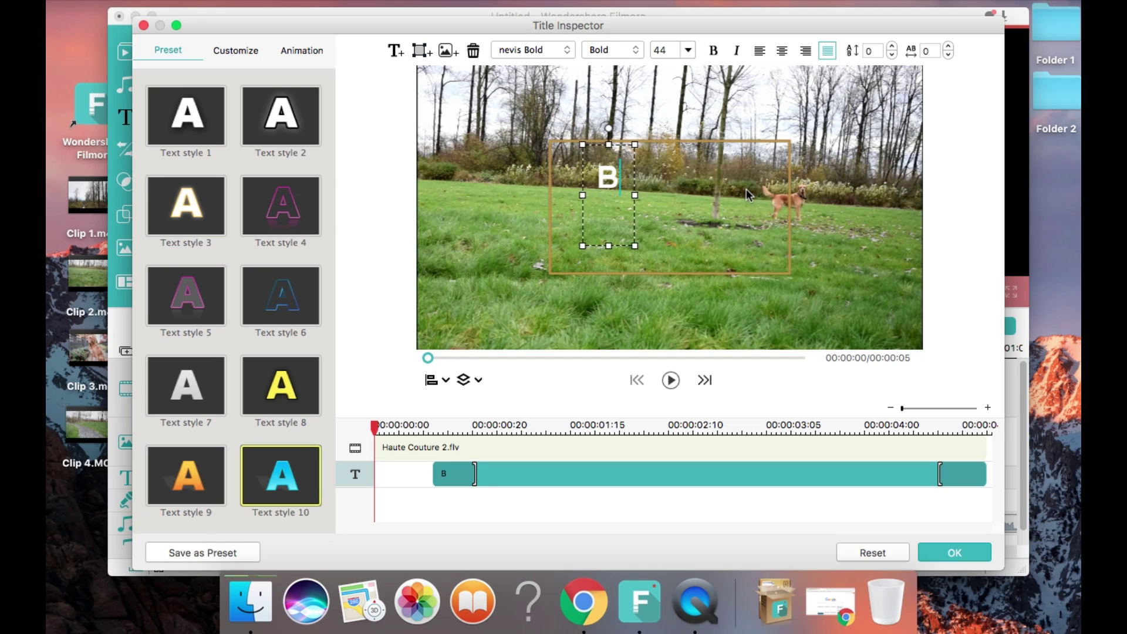
{"action": "type", "text": "ECKHAM"}
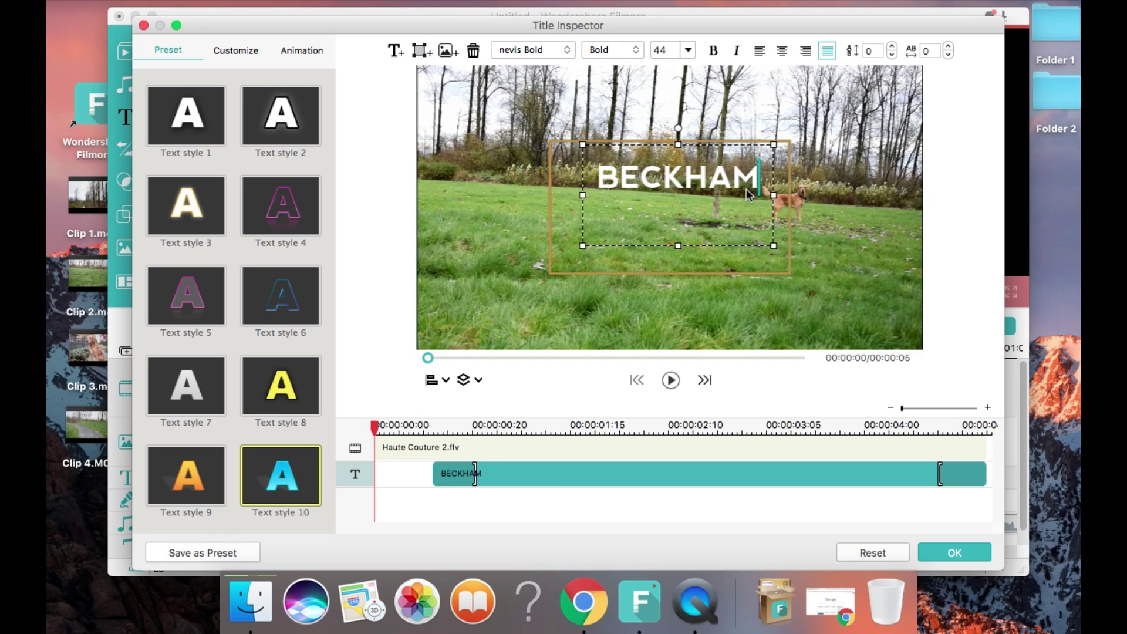
{"action": "key", "text": "Return"}
{"action": "type", "text": "L O V E S"}
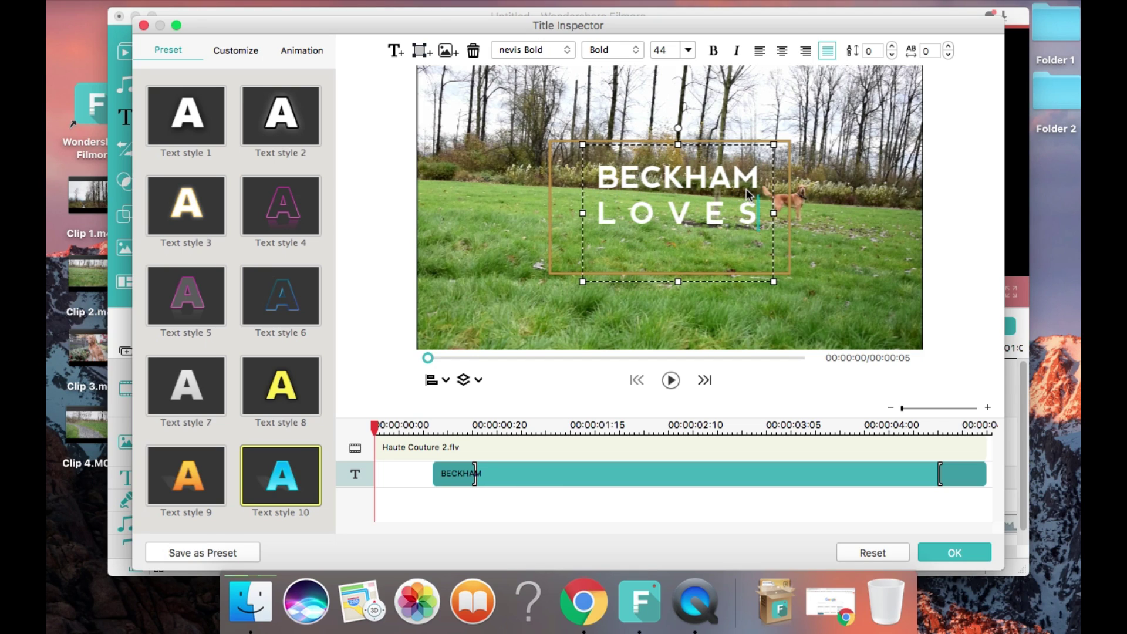
{"action": "key", "text": "Return"}
{"action": "type", "text": "T O  P L A"}
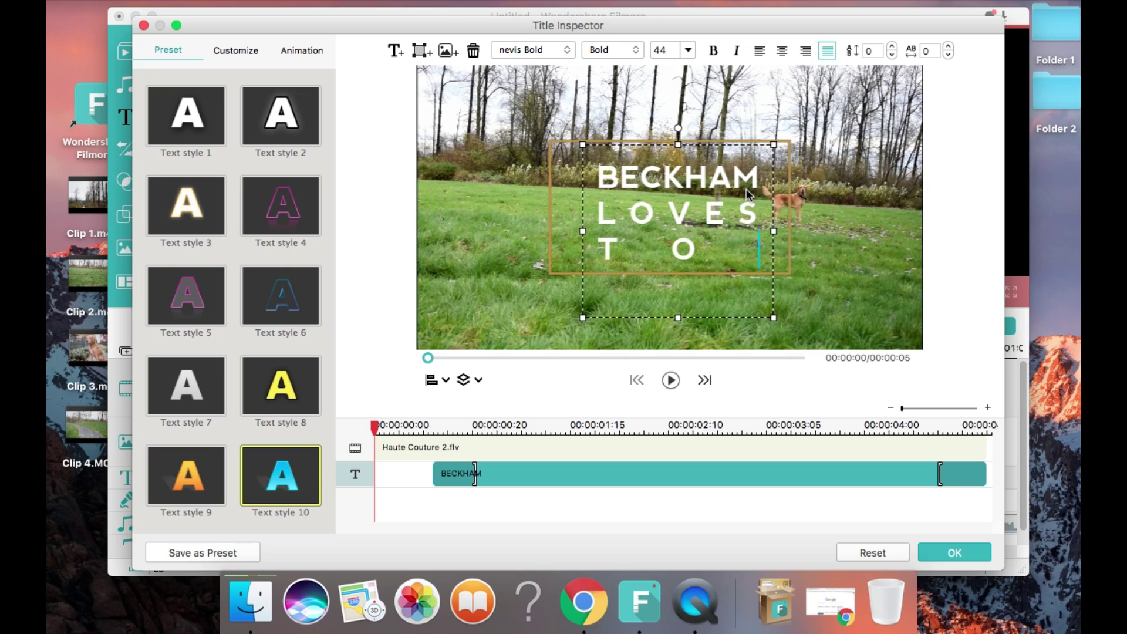
{"action": "type", "text": "Y!"}
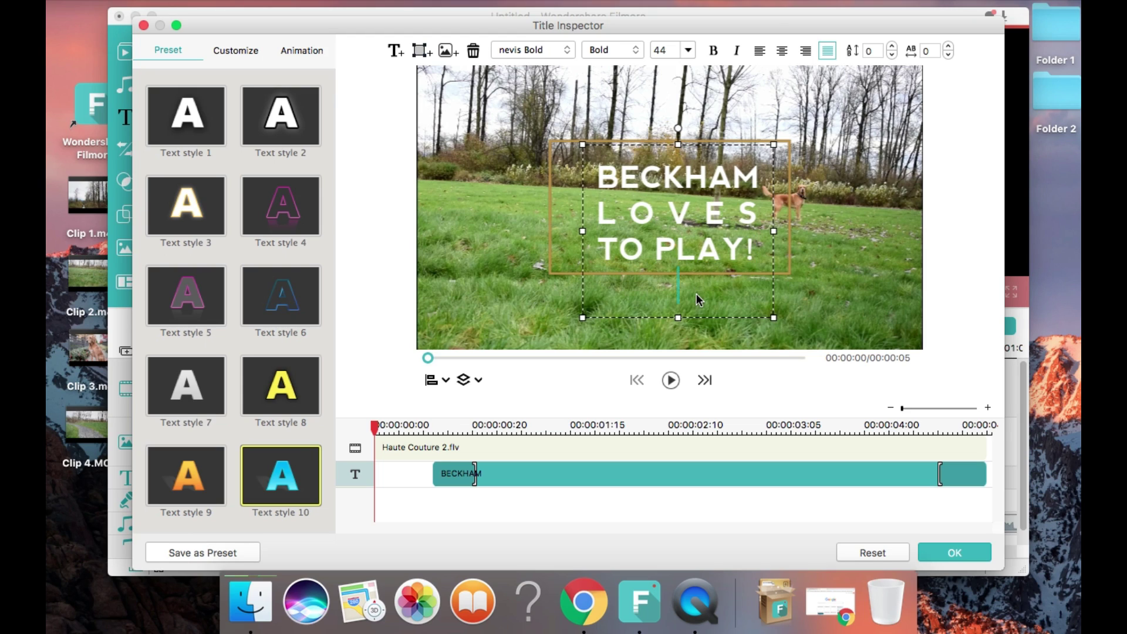
{"action": "key", "text": "BackSpace"}
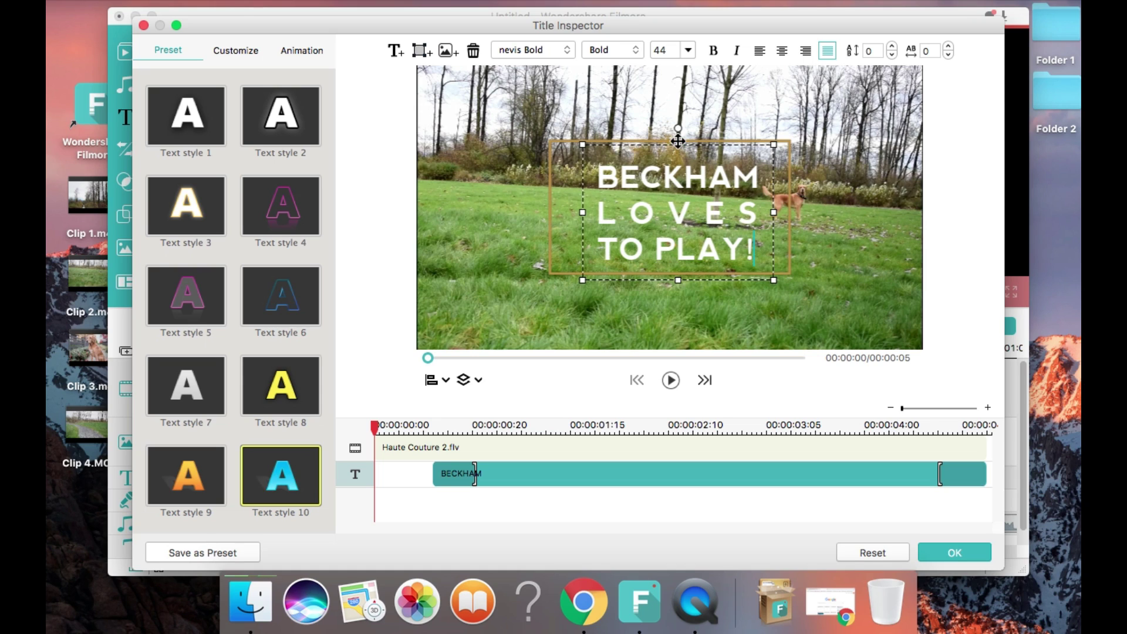
{"action": "left_click_drag", "start_coordinate": [679, 140], "coordinate": [673, 135]}
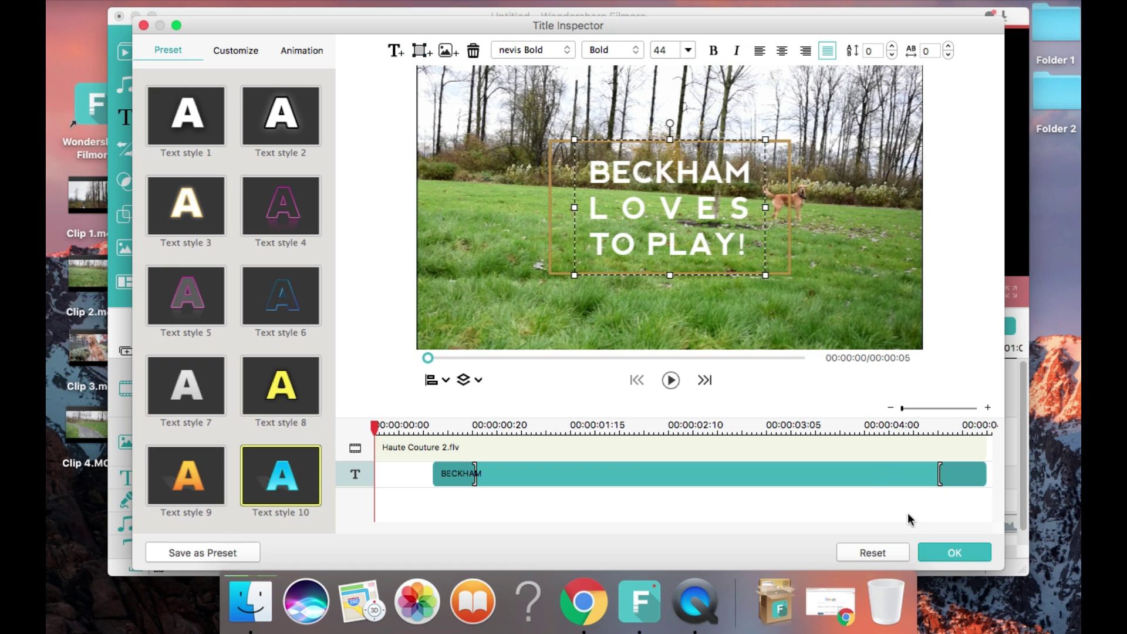
{"action": "left_click", "coordinate": [932, 547]}
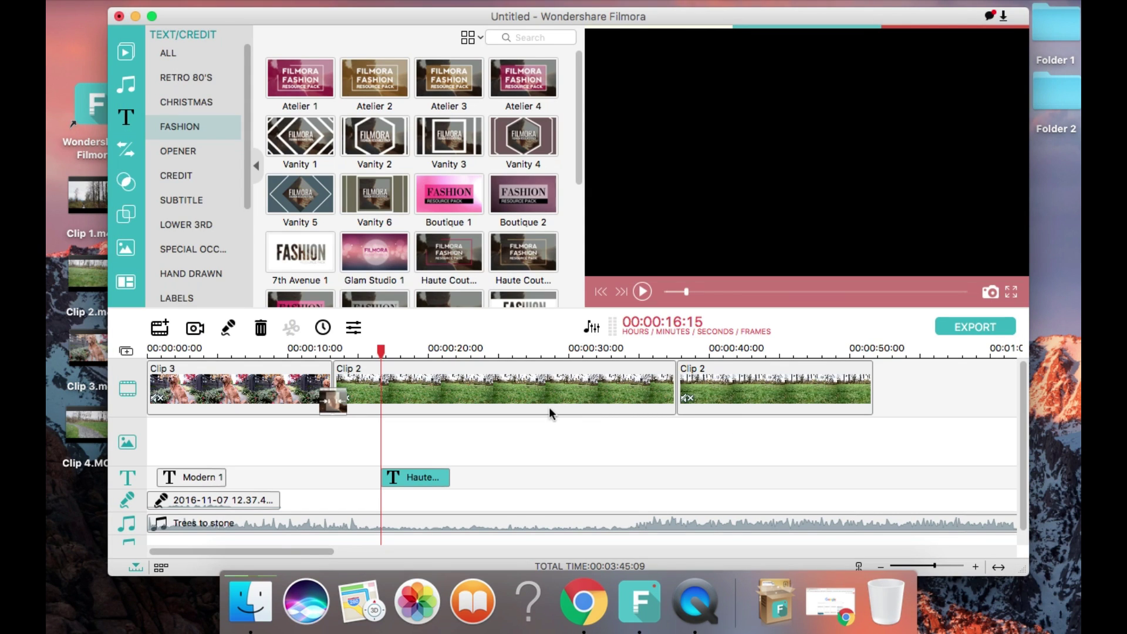
Preview the Haute Couture 2 title and extend its clip to end at 00:00:25
{"action": "key", "text": "space"}
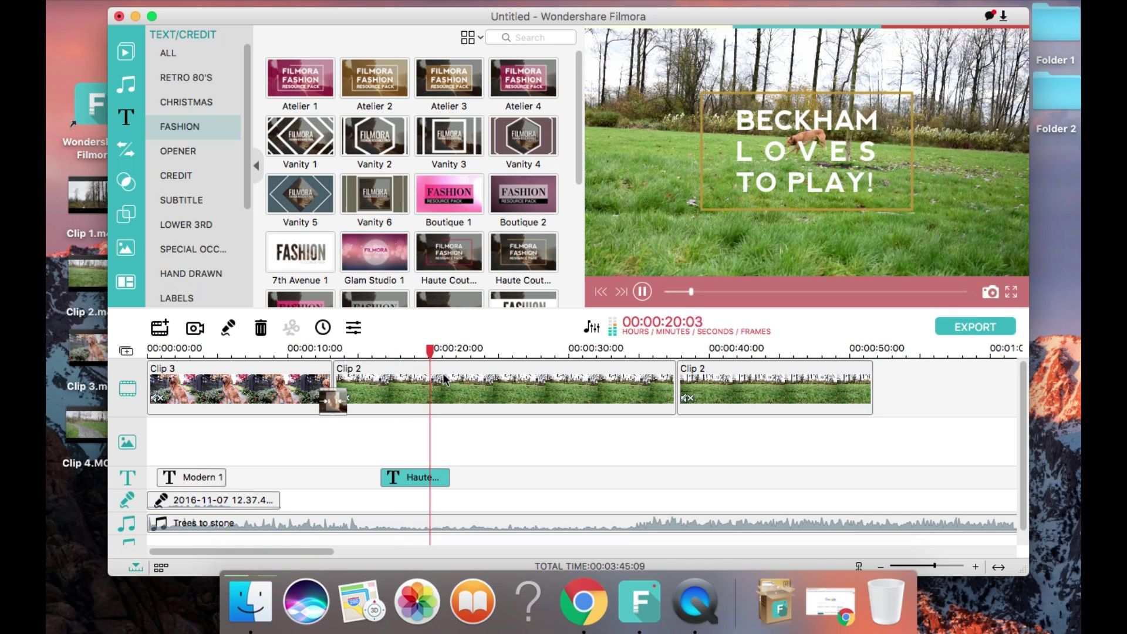
{"action": "key", "text": "space"}
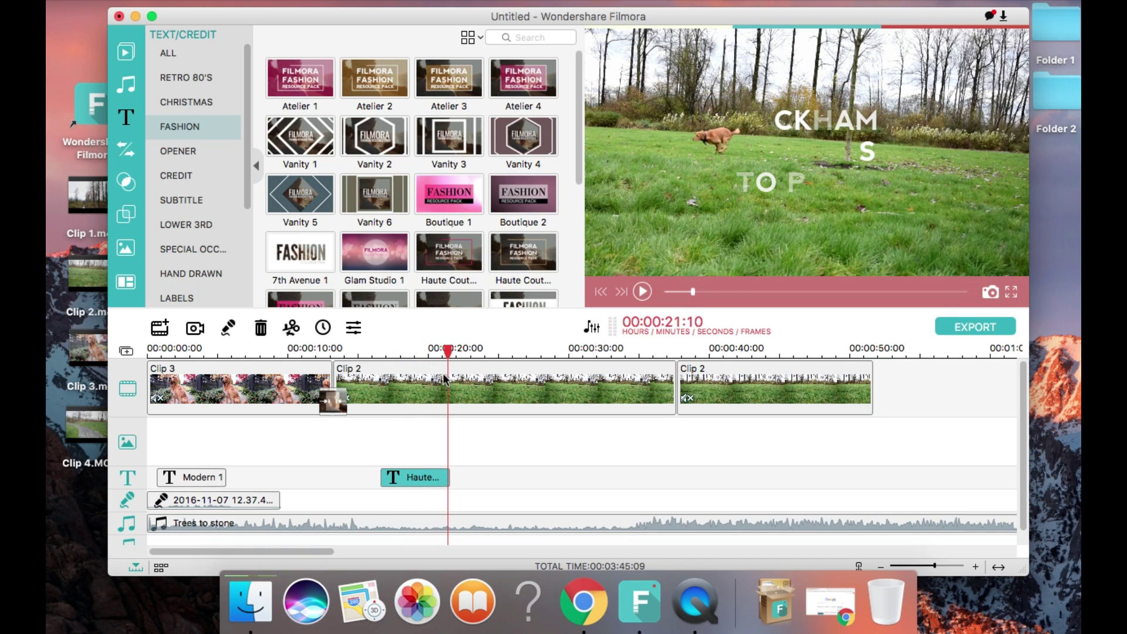
{"action": "left_click_drag", "start_coordinate": [449, 476], "coordinate": [421, 476]}
{"action": "left_click_drag", "start_coordinate": [423, 355], "coordinate": [378, 355]}
{"action": "key", "text": "space"}
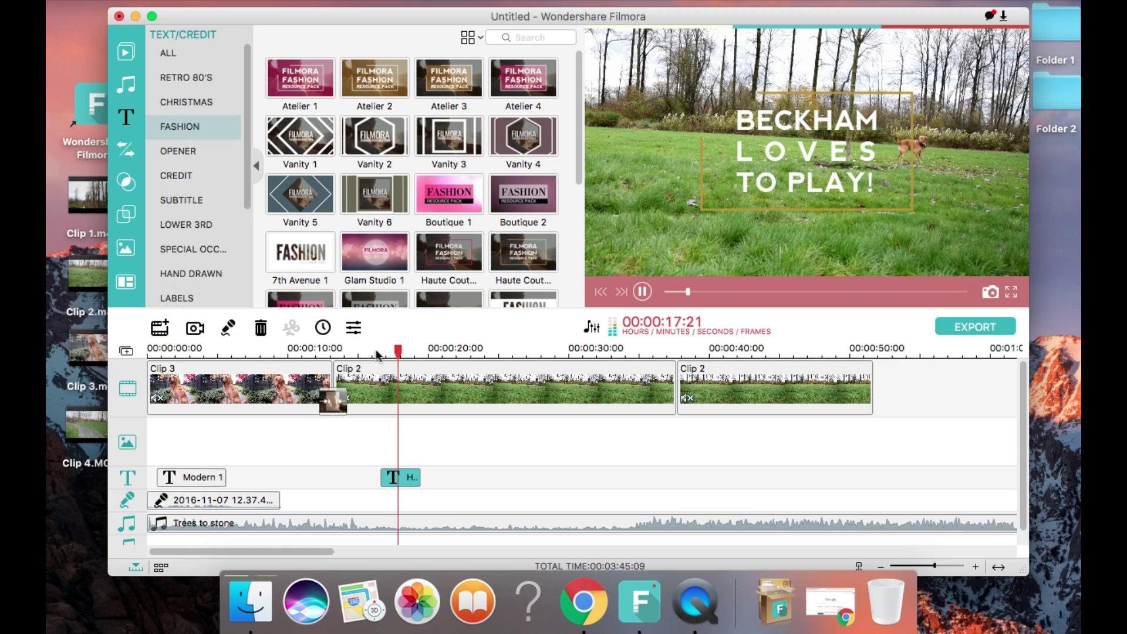
{"action": "key", "text": "space"}
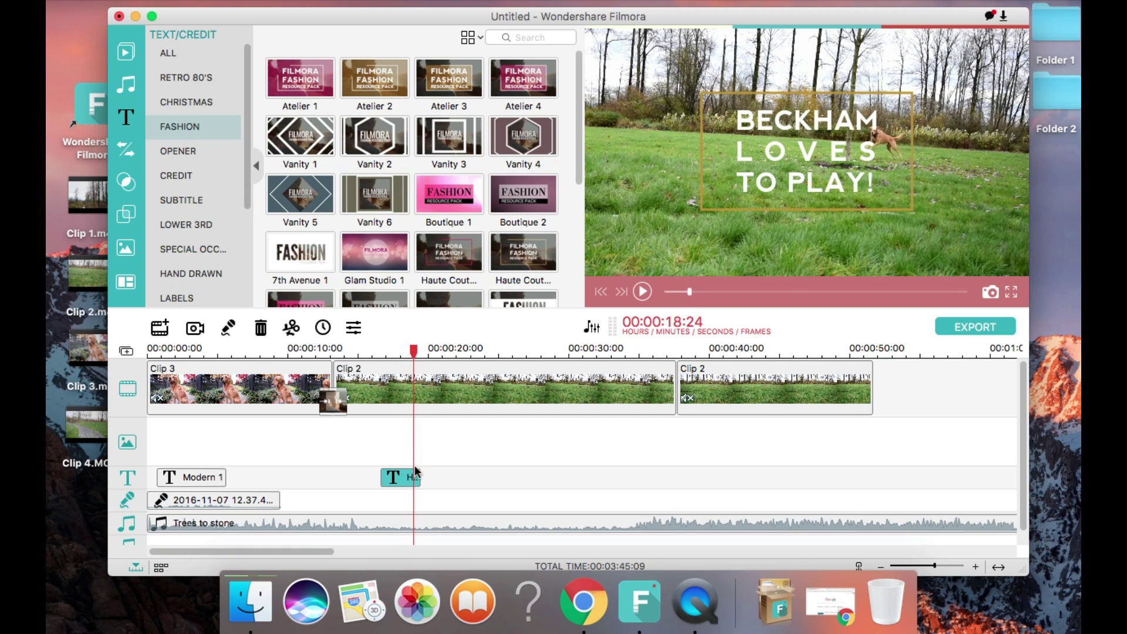
{"action": "left_click_drag", "start_coordinate": [420, 472], "coordinate": [496, 475]}
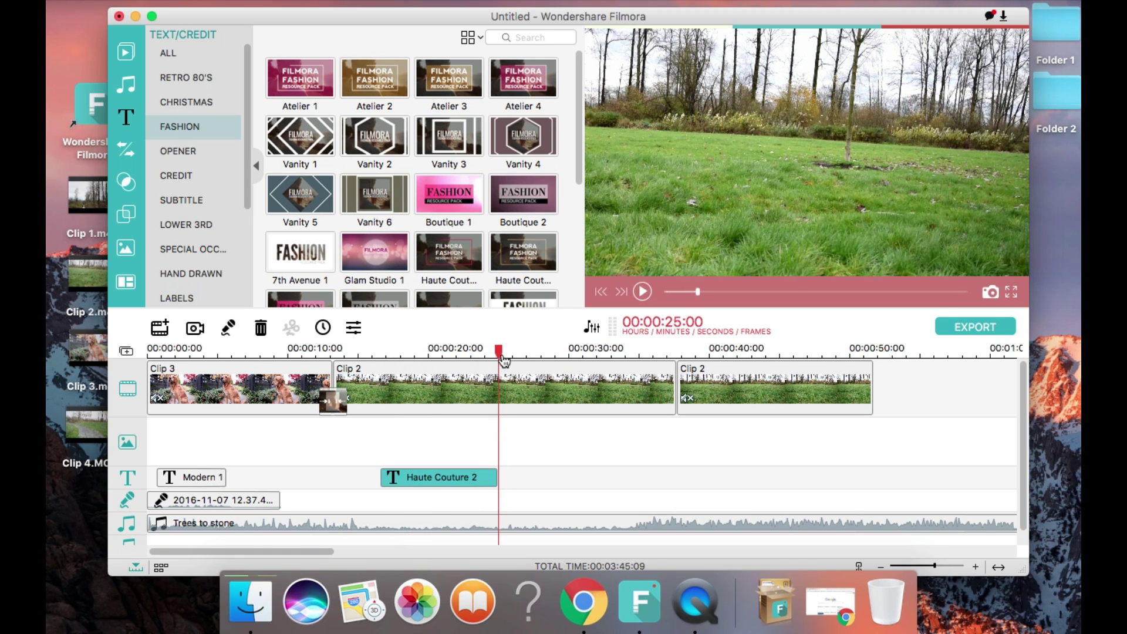
{"action": "left_click", "coordinate": [127, 184]}
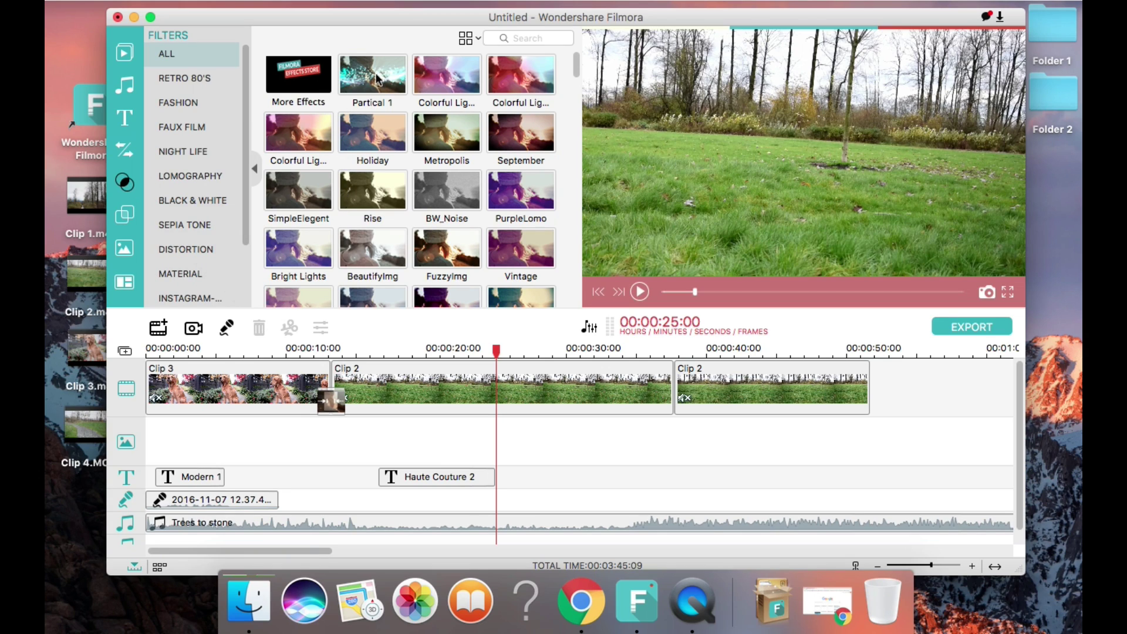
Place Colorful Light Leaks 2 at Clip 2's start, stretch it to 00:00:21, and preview
{"action": "left_click_drag", "start_coordinate": [447, 75], "coordinate": [345, 398]}
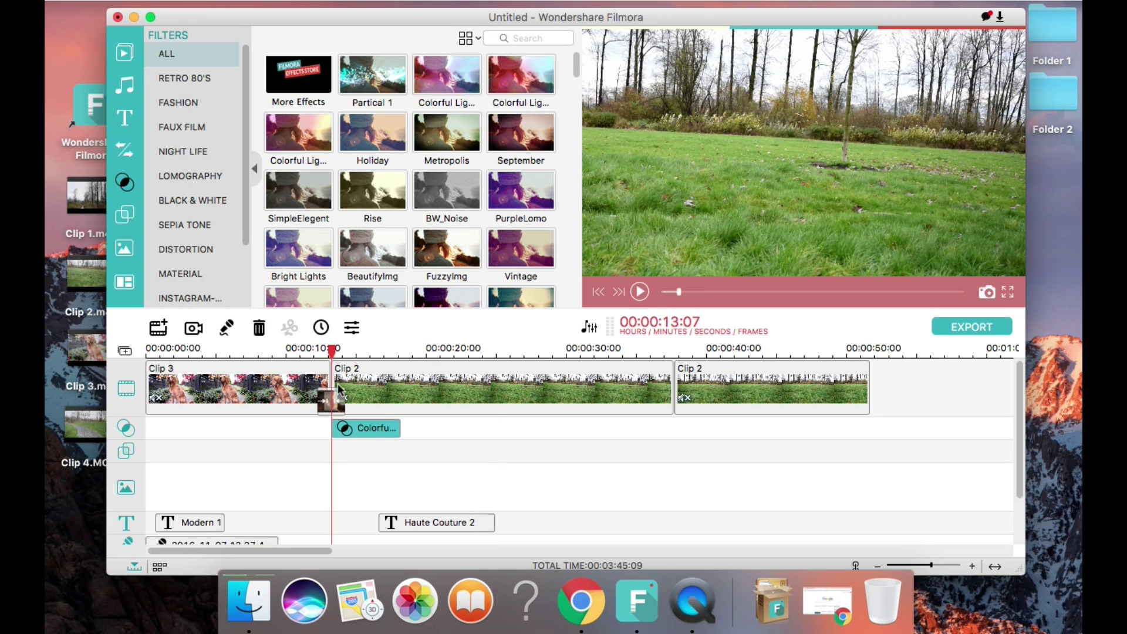
{"action": "left_click_drag", "start_coordinate": [400, 428], "coordinate": [451, 429]}
{"action": "left_click_drag", "start_coordinate": [452, 353], "coordinate": [328, 368]}
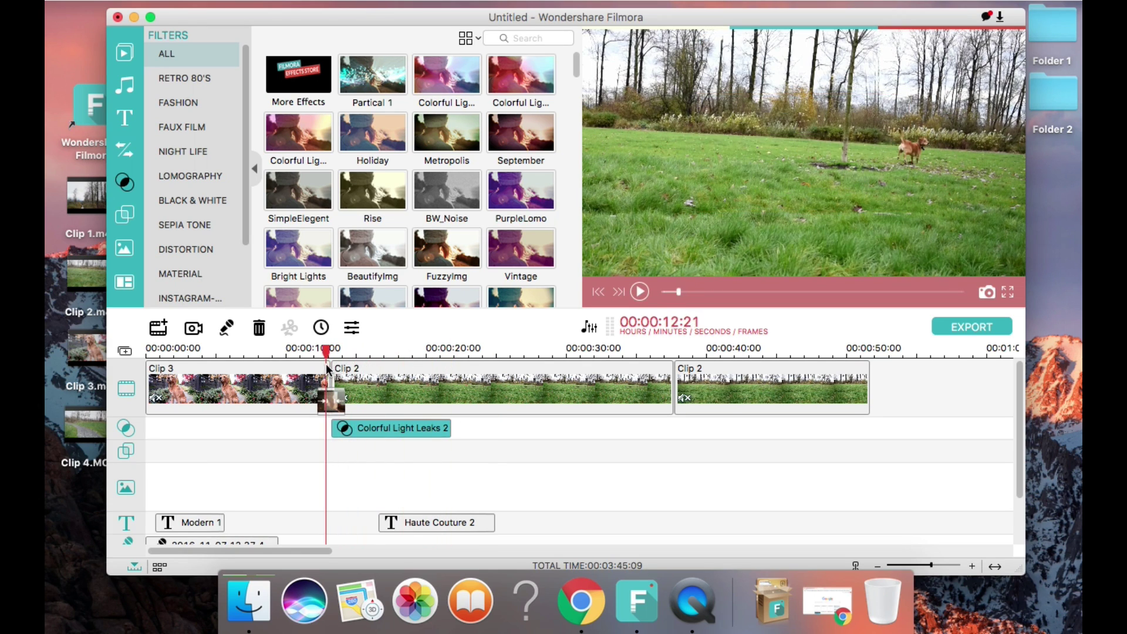
{"action": "key", "text": "space"}
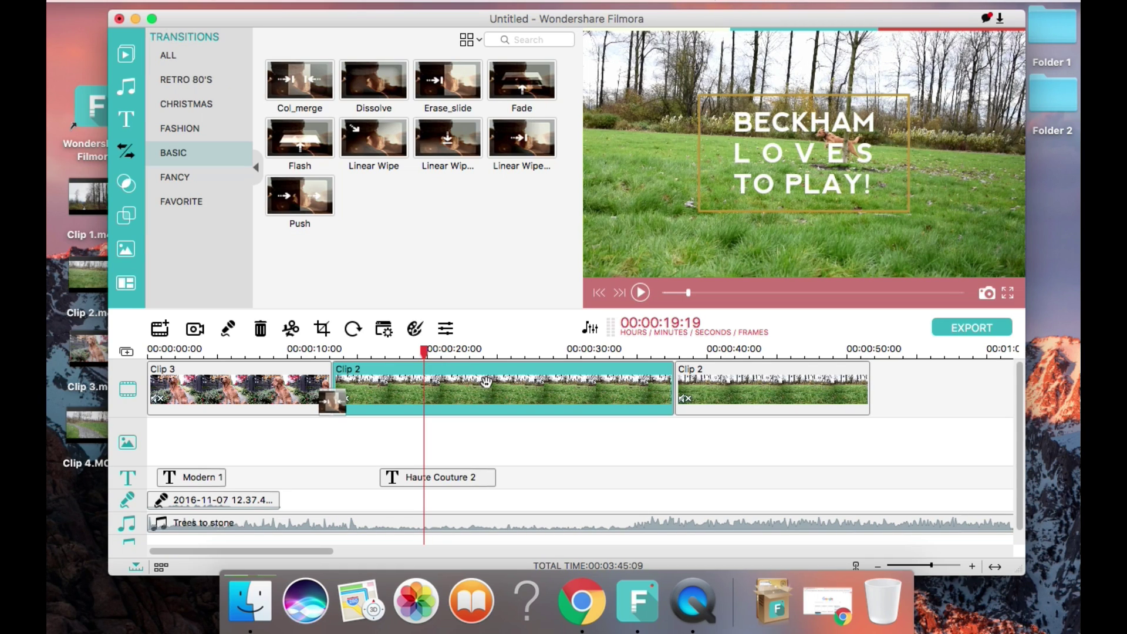
Set Clip 2 to brightness 19, contrast 5 and saturation 5, then stop playback
{"action": "double_click", "coordinate": [485, 381]}
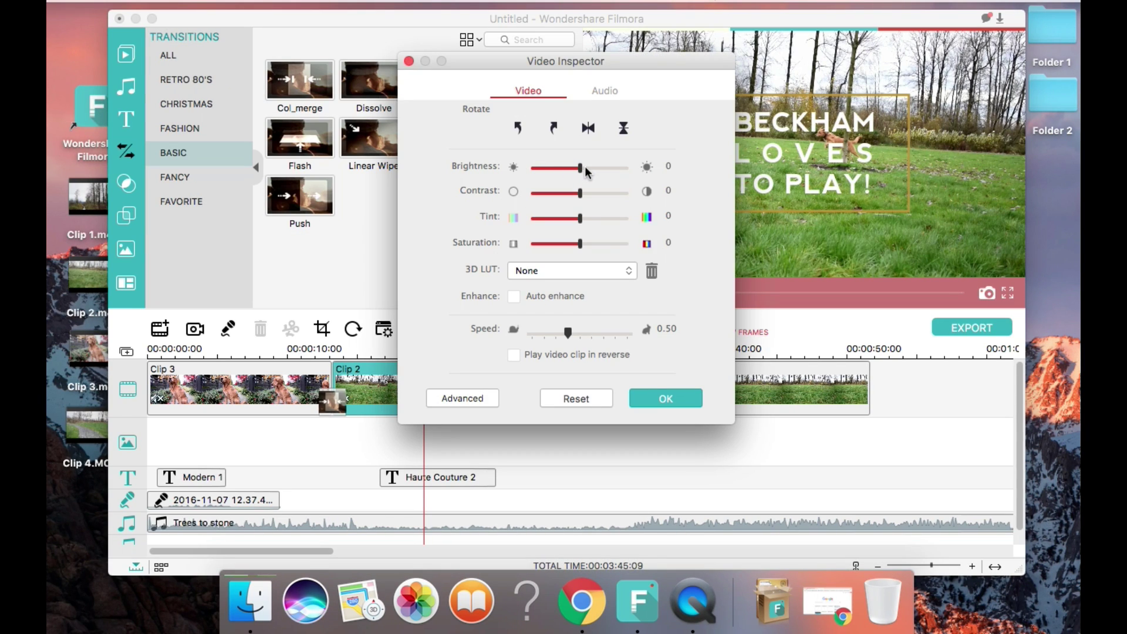
{"action": "left_click_drag", "start_coordinate": [581, 169], "coordinate": [588, 175]}
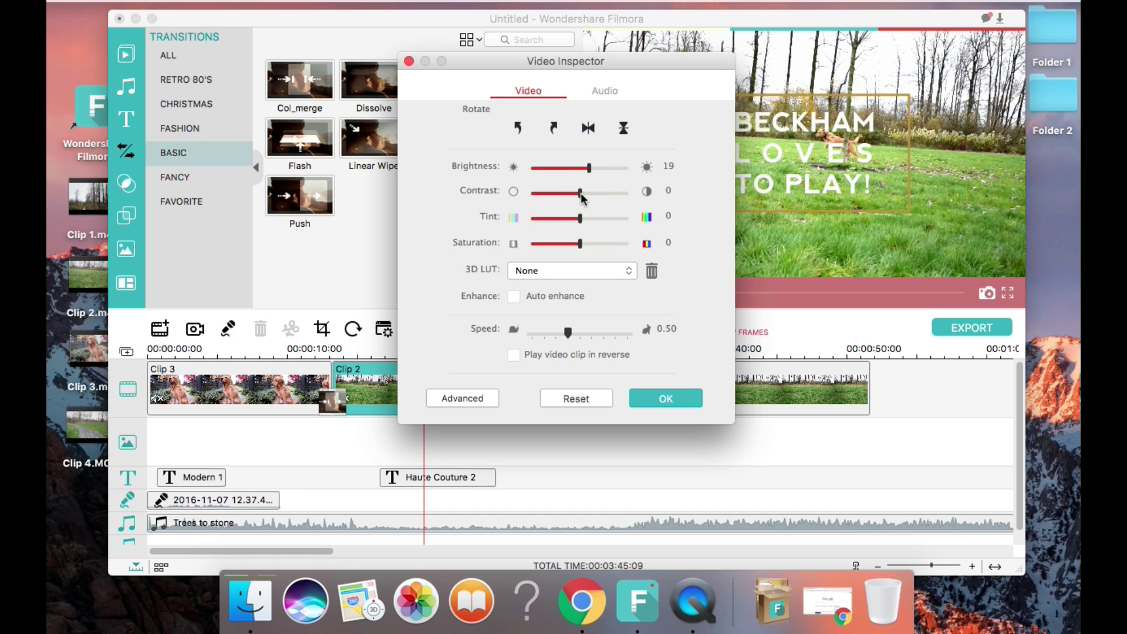
{"action": "left_click_drag", "start_coordinate": [583, 243], "coordinate": [585, 245]}
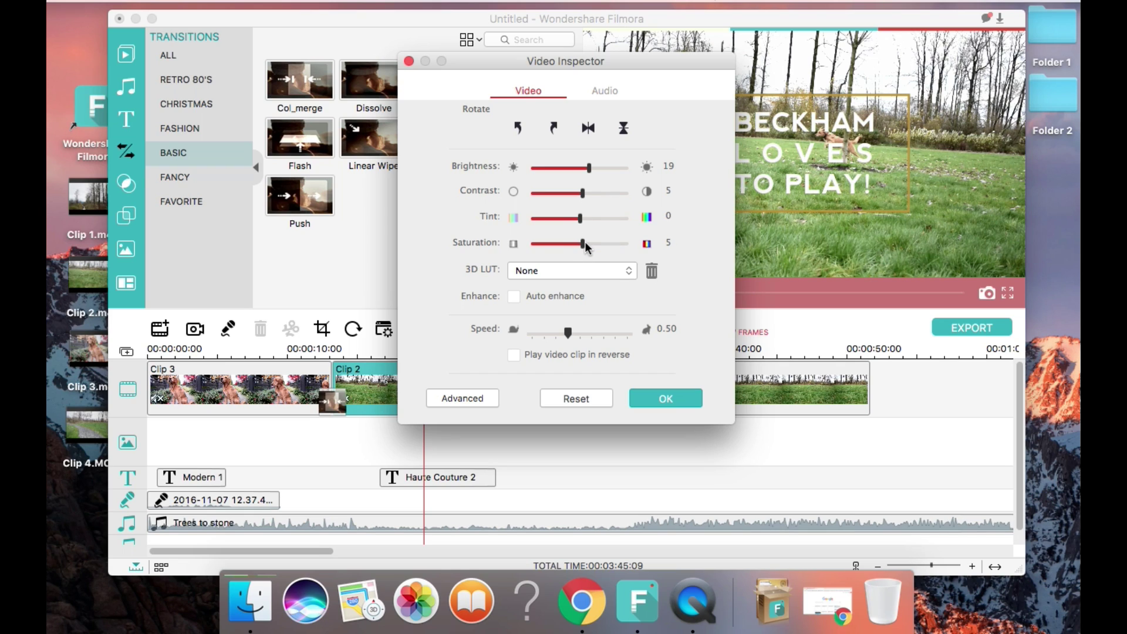
{"action": "left_click", "coordinate": [655, 400]}
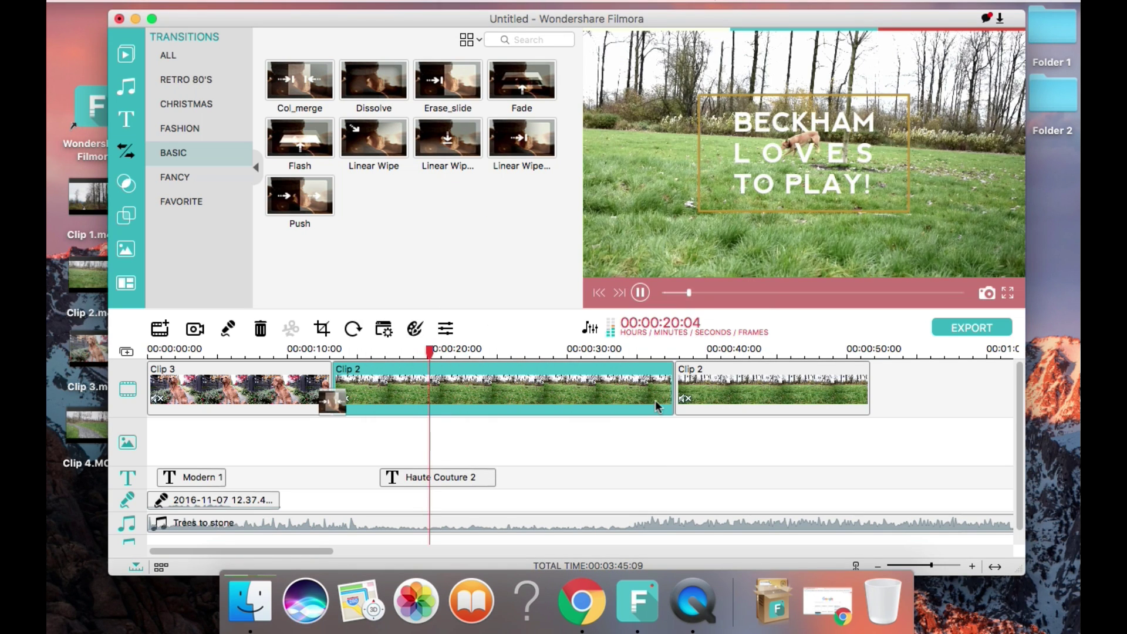
{"action": "key", "text": "space"}
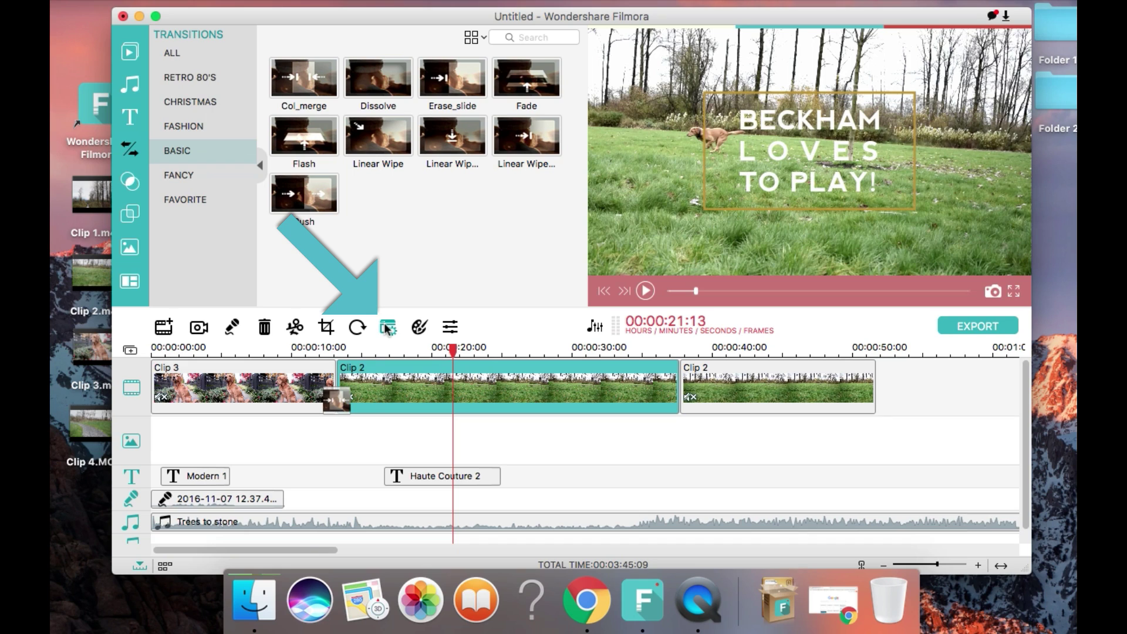
Inspect Clip 2's Mosaic and Face Off power tools, reset them unapplied, and open Advanced Color Tuning
{"action": "left_click", "coordinate": [387, 328]}
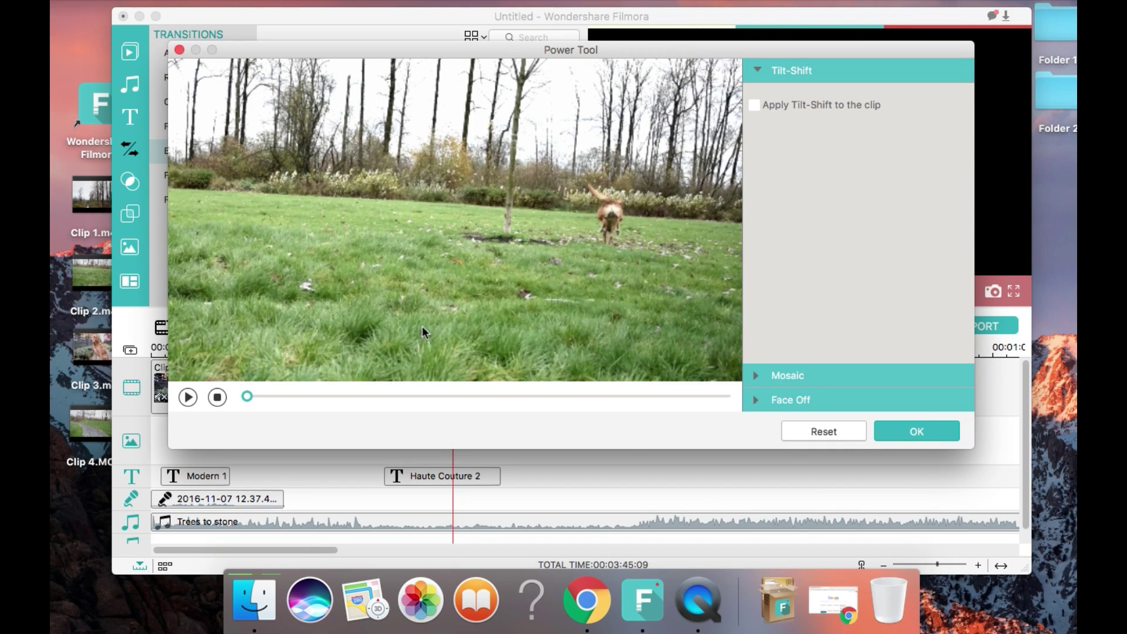
{"action": "left_click", "coordinate": [759, 379]}
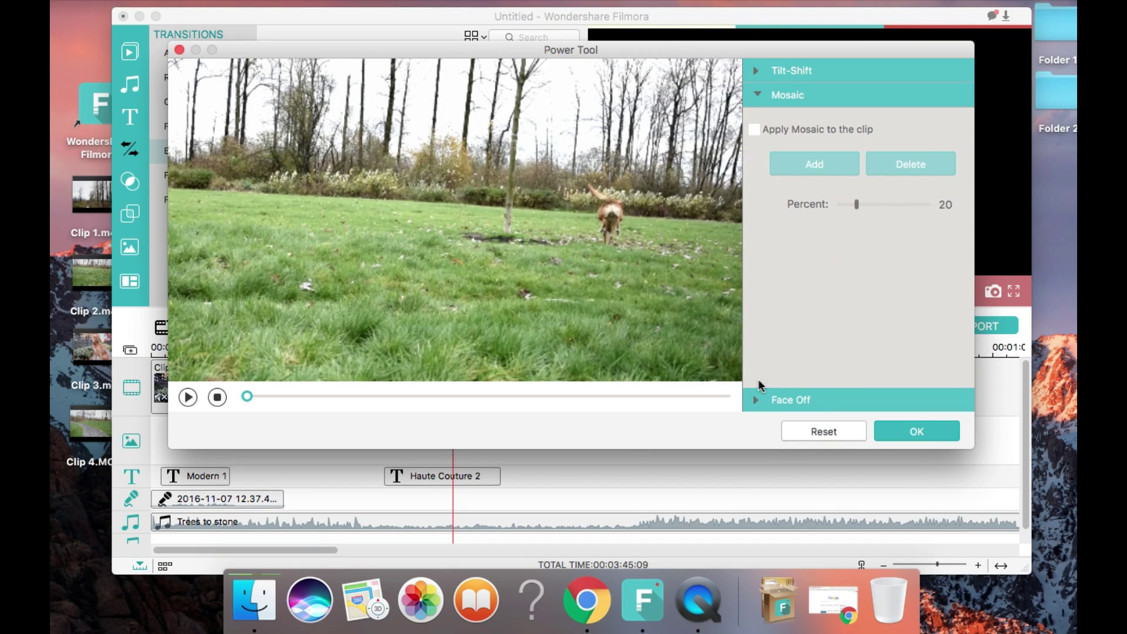
{"action": "left_click", "coordinate": [757, 398]}
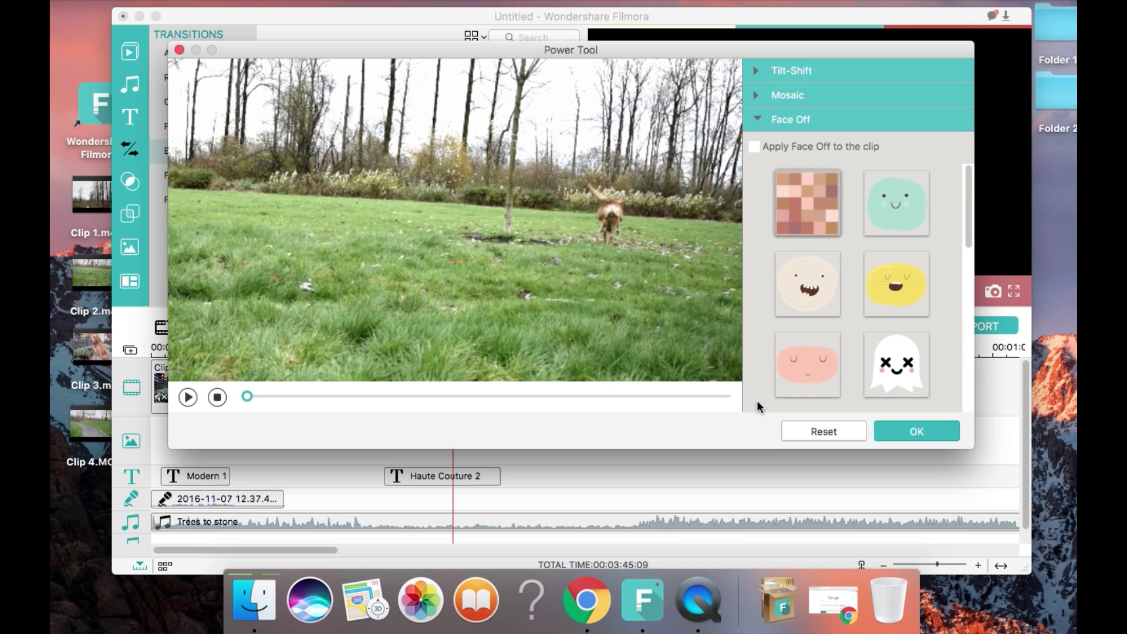
{"action": "left_click", "coordinate": [814, 429]}
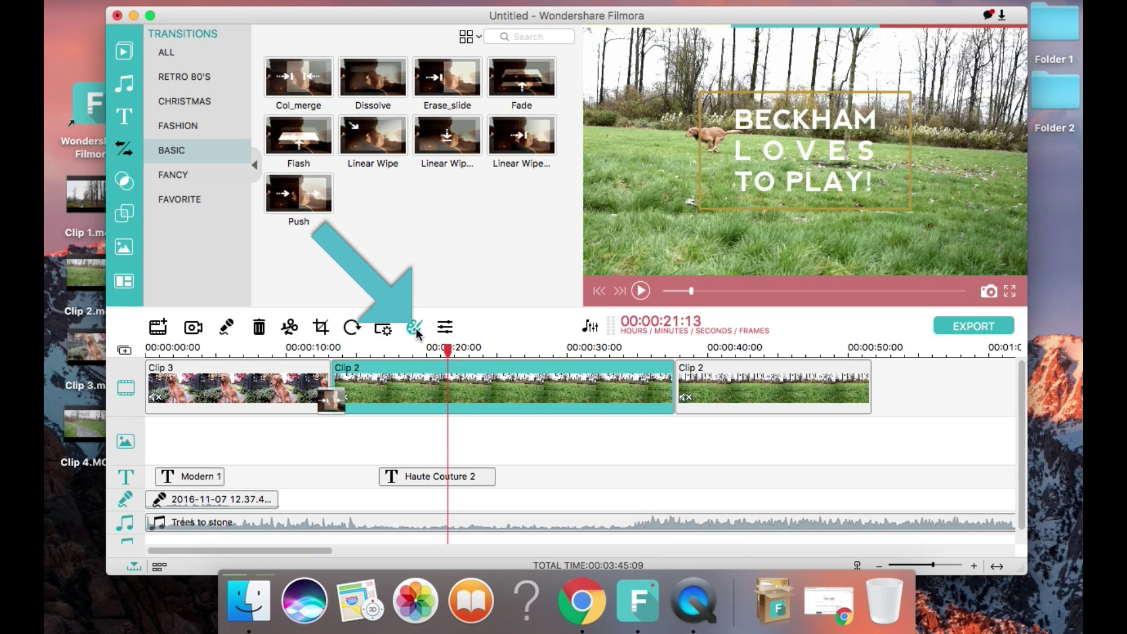
{"action": "left_click", "coordinate": [415, 328]}
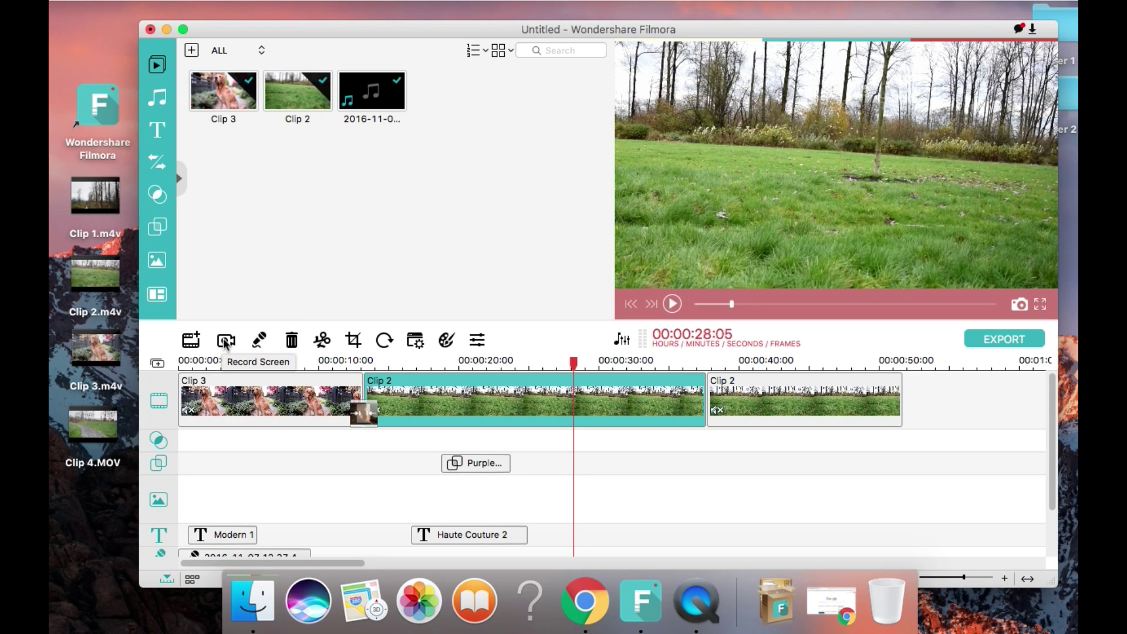
Launch Wondershare Screen Recorder for a full 1280×800 capture with microphone on and system audio off
{"action": "left_click", "coordinate": [226, 341]}
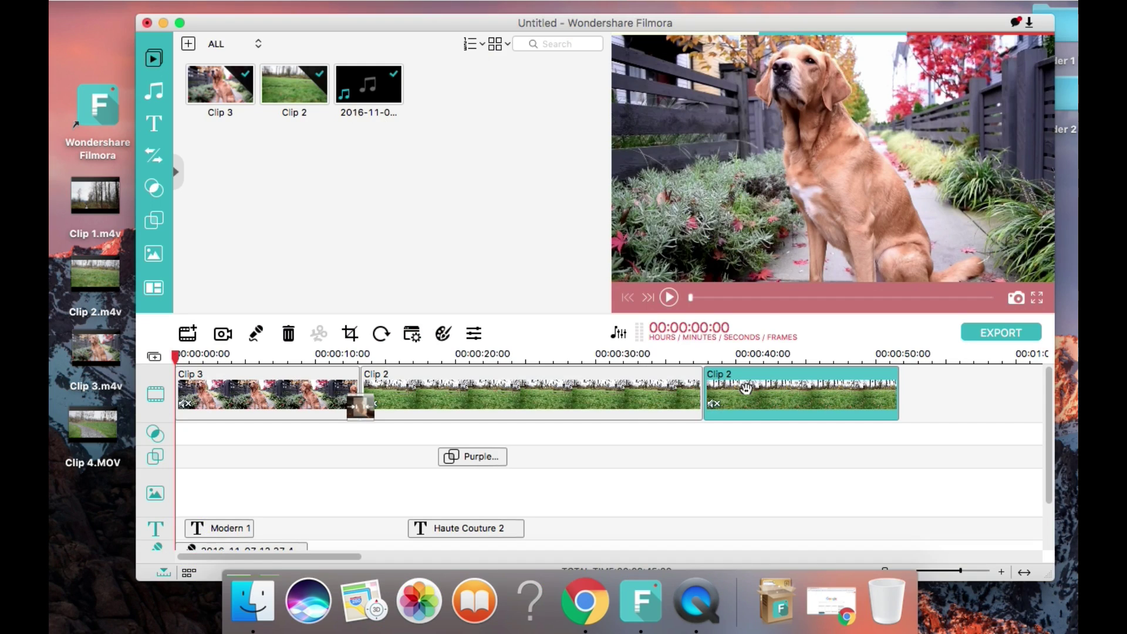
Make the later Clip 2 play in reverse at 0.33 speed, then preview it from about 00:00:36
{"action": "double_click", "coordinate": [745, 387]}
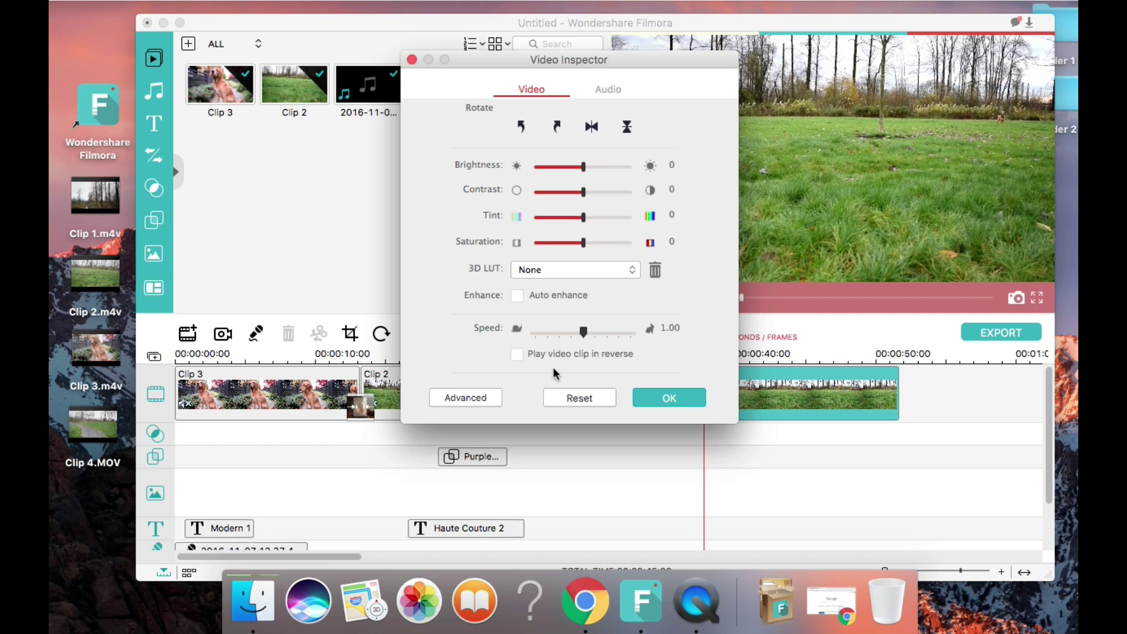
{"action": "left_click", "coordinate": [559, 330]}
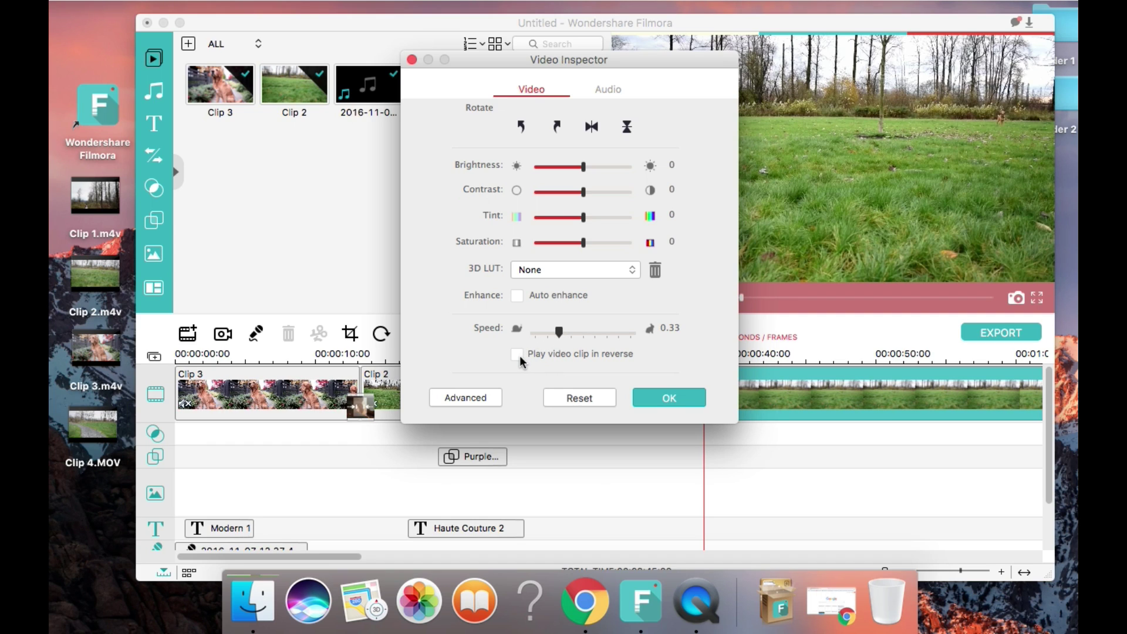
{"action": "left_click", "coordinate": [517, 354]}
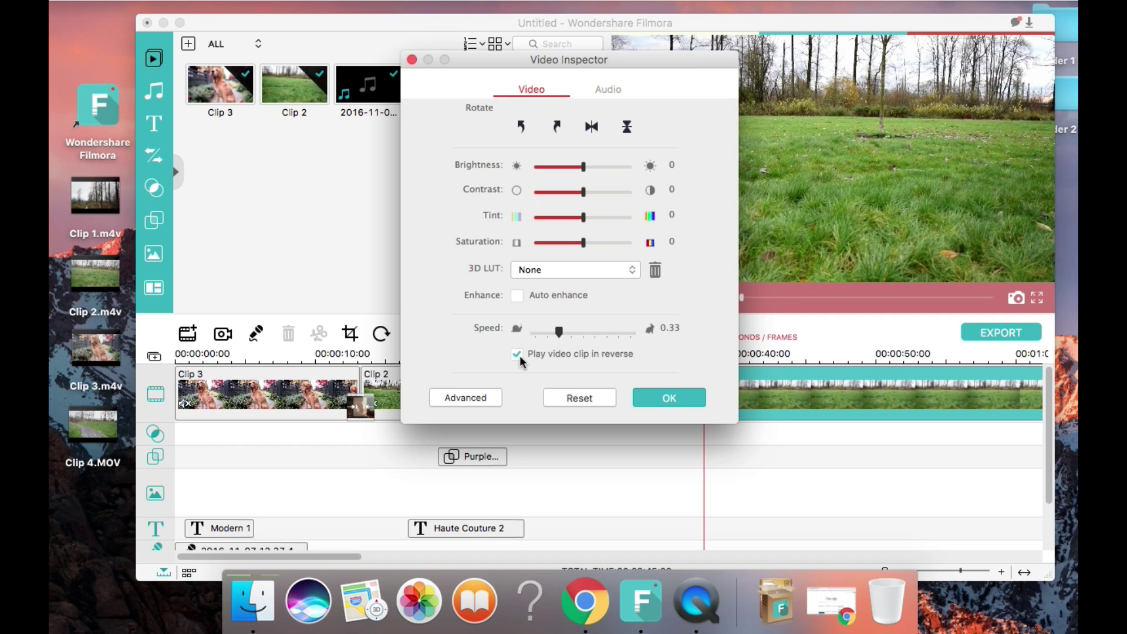
{"action": "left_click", "coordinate": [660, 398]}
{"action": "left_click", "coordinate": [795, 359]}
{"action": "key", "text": "space"}
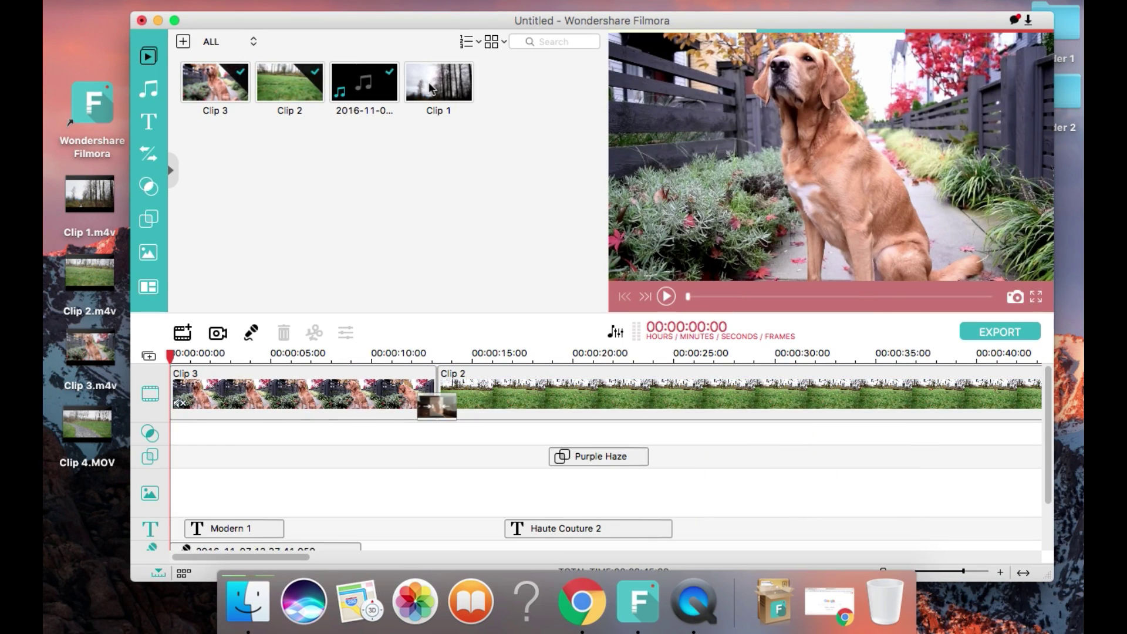
Add Clip 1 as a small top-left picture-in-picture, then place Clip 3 on the PIP track at 00:00:27
{"action": "left_click_drag", "start_coordinate": [432, 89], "coordinate": [182, 490]}
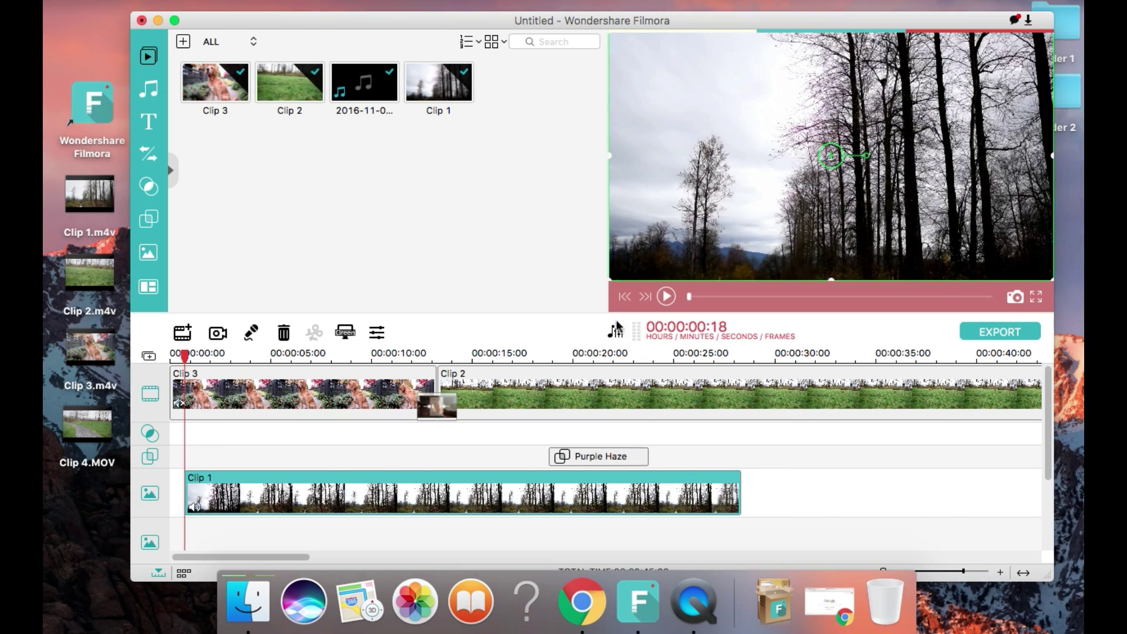
{"action": "double_click", "coordinate": [665, 486]}
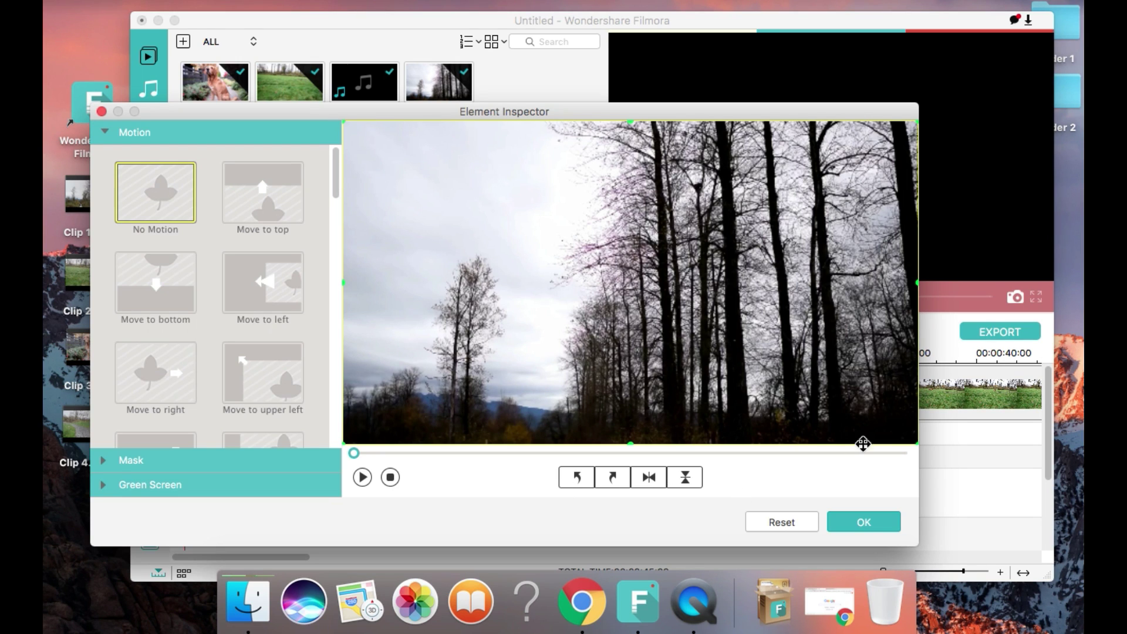
{"action": "left_click_drag", "start_coordinate": [914, 438], "coordinate": [836, 398]}
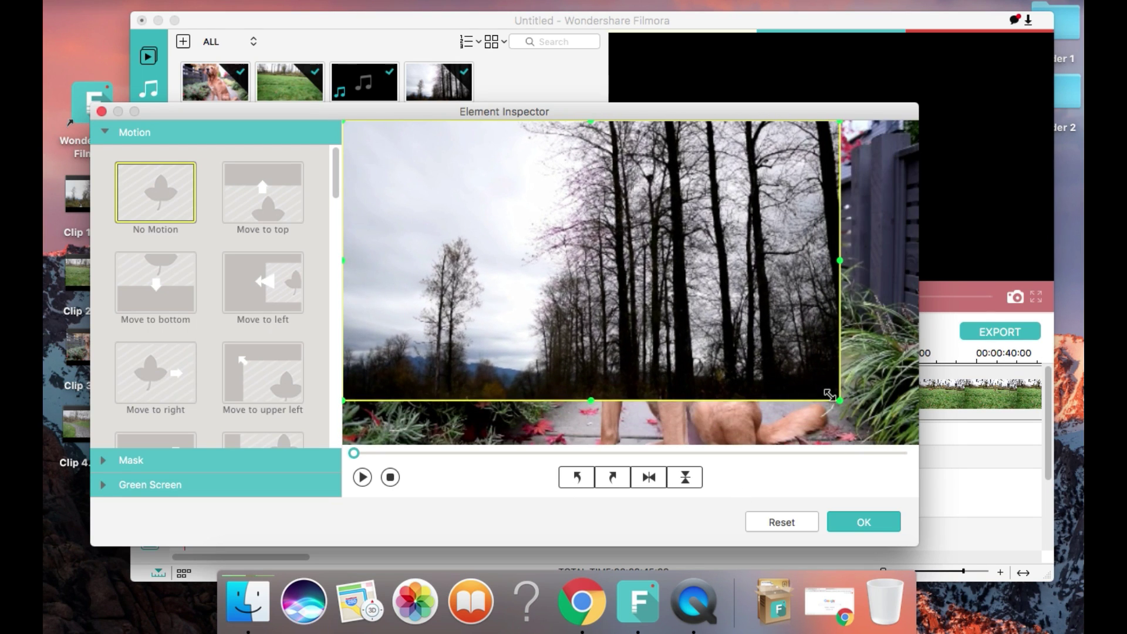
{"action": "left_click_drag", "start_coordinate": [830, 394], "coordinate": [465, 222]}
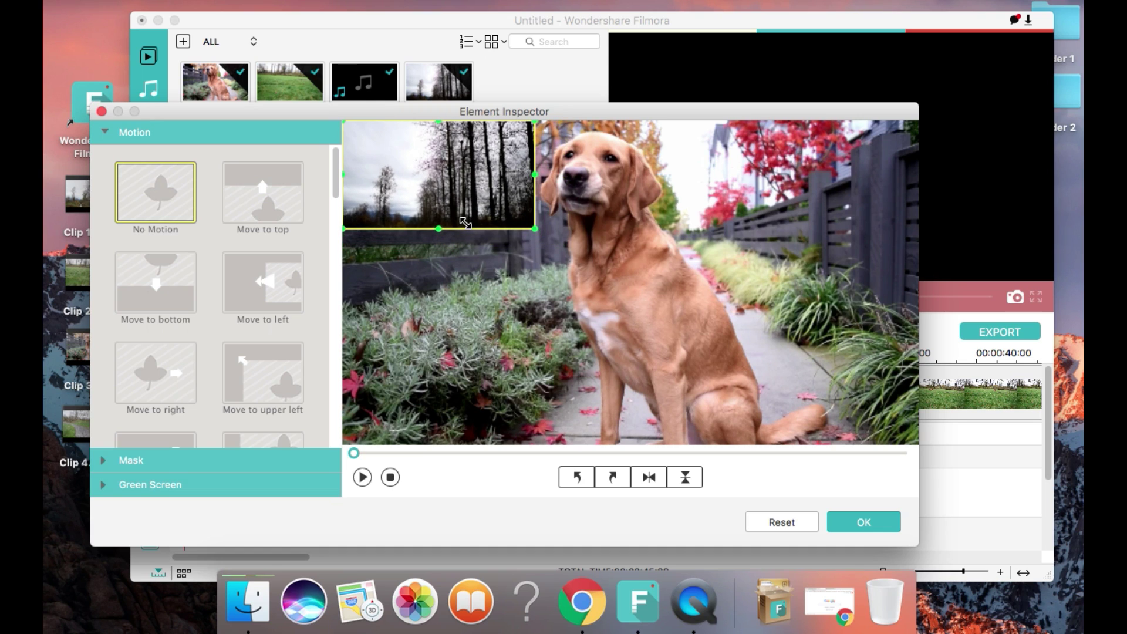
{"action": "left_click", "coordinate": [843, 526]}
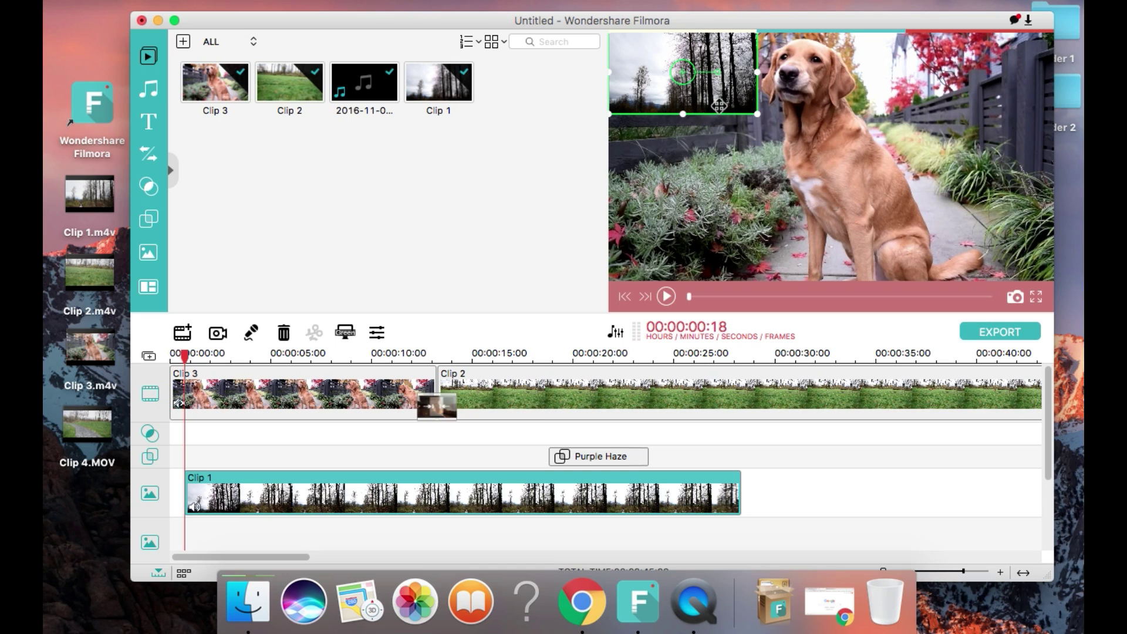
{"action": "left_click_drag", "start_coordinate": [207, 503], "coordinate": [722, 440]}
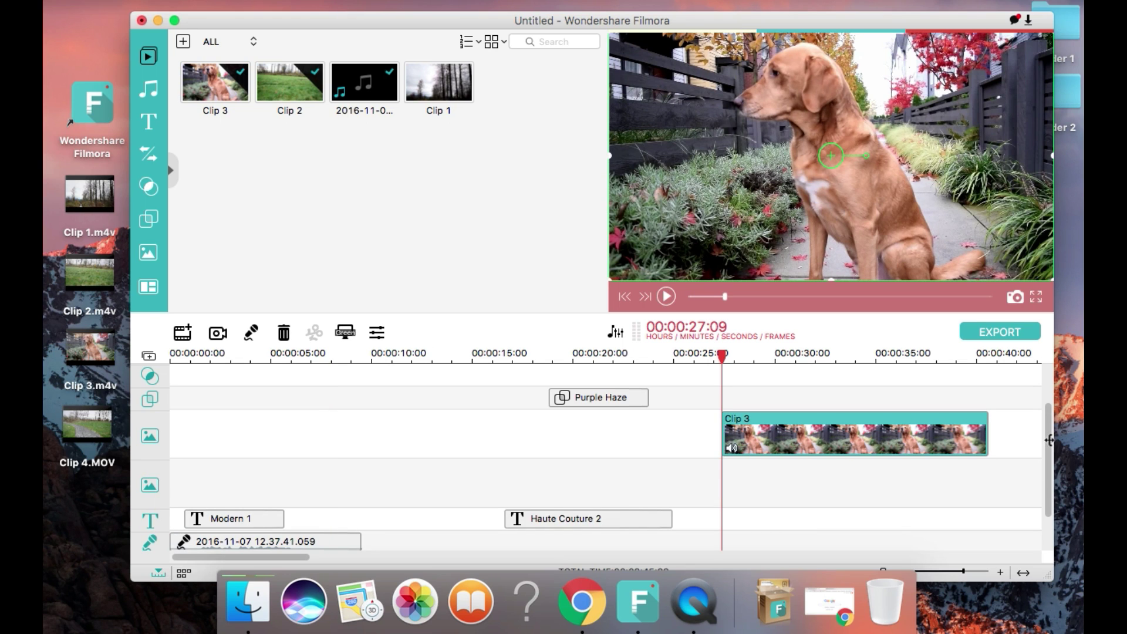
Resize the Clip 3 dog overlay into a small top-right box and play to check it
{"action": "scroll", "coordinate": [1049, 423], "scroll_direction": "up", "scroll_amount": 2}
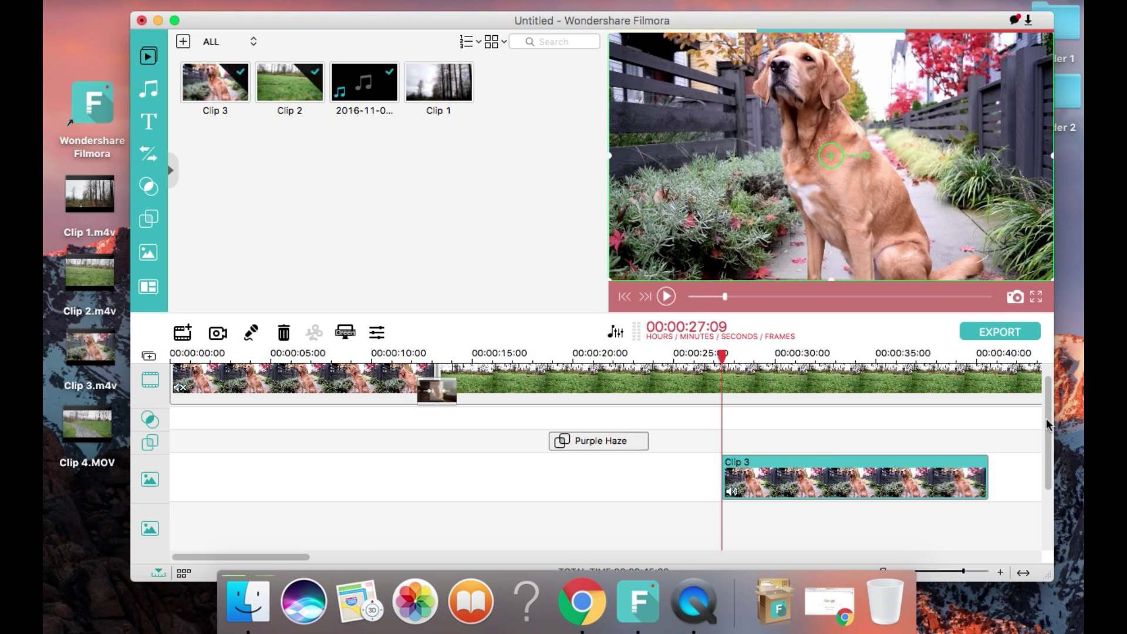
{"action": "double_click", "coordinate": [816, 475]}
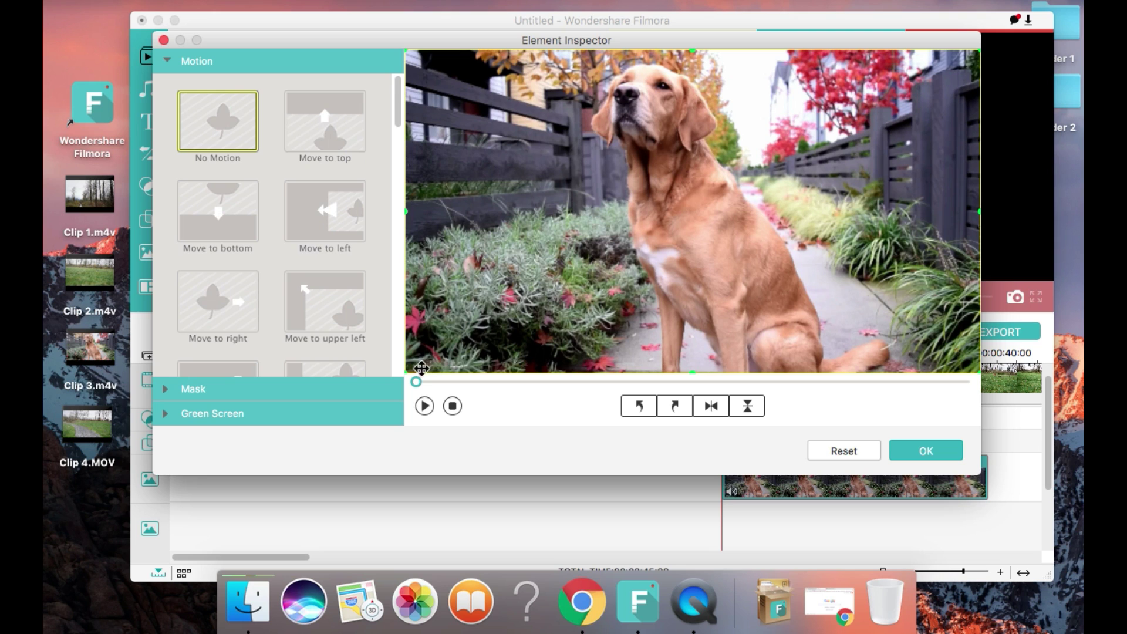
{"action": "left_click_drag", "start_coordinate": [409, 373], "coordinate": [761, 116]}
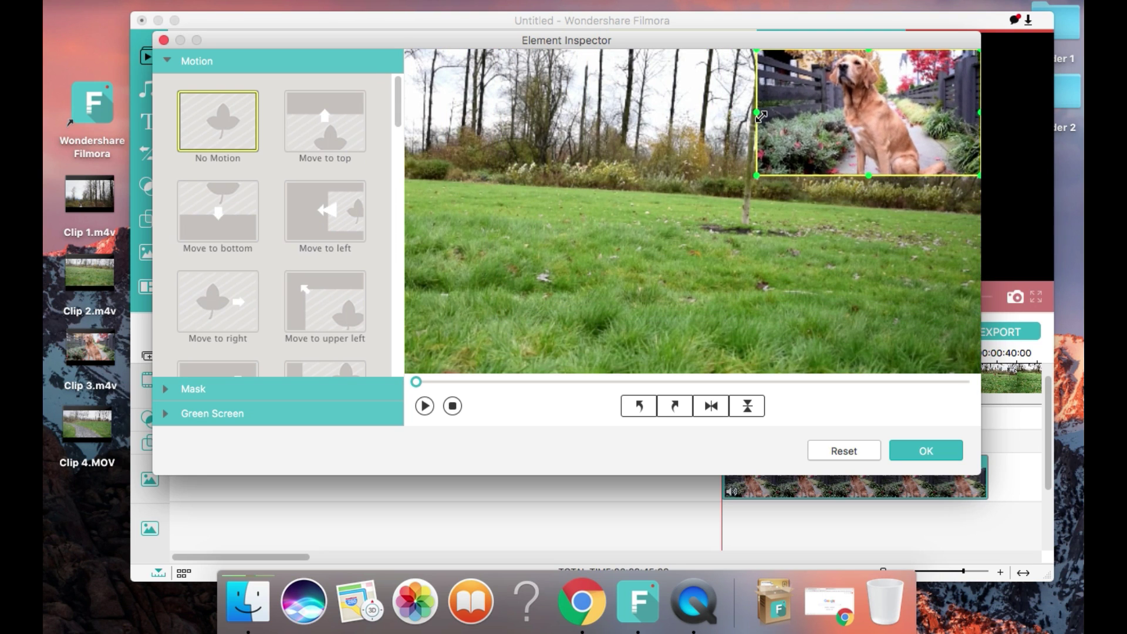
{"action": "left_click", "coordinate": [916, 452]}
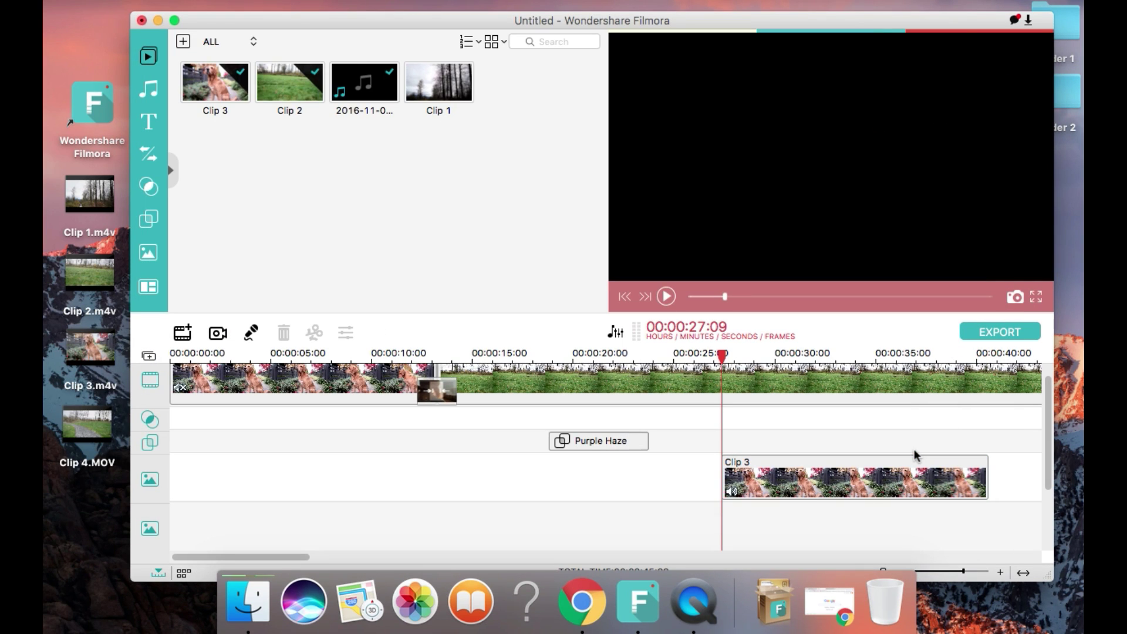
{"action": "key", "text": "space"}
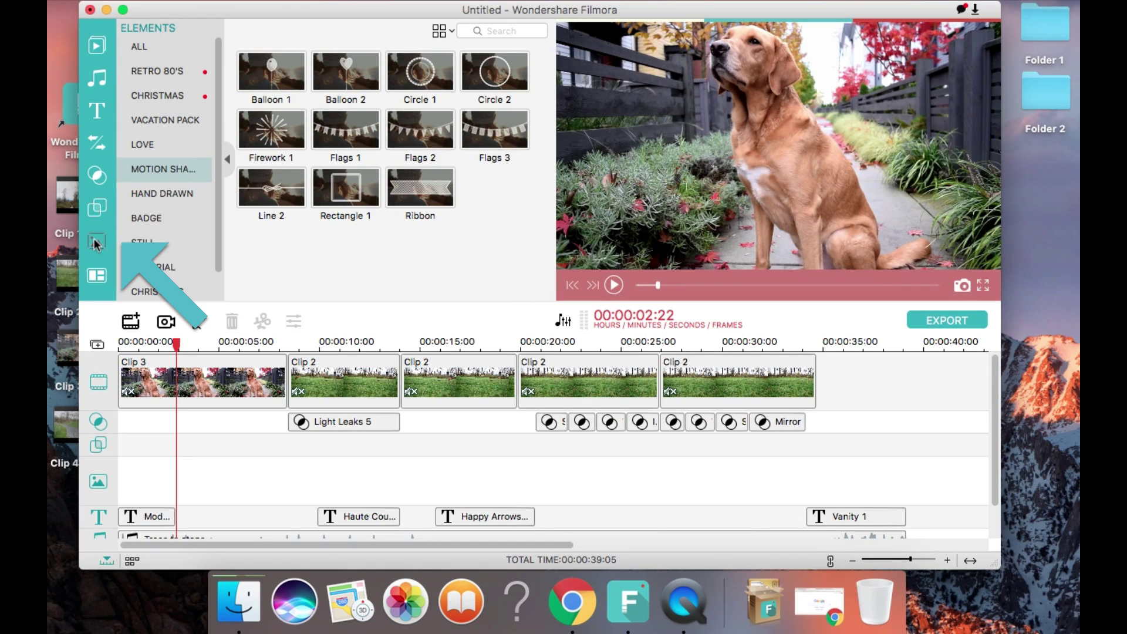
{"action": "mouse_move", "coordinate": [270, 69]}
{"action": "left_click_drag", "start_coordinate": [210, 292], "coordinate": [195, 487]}
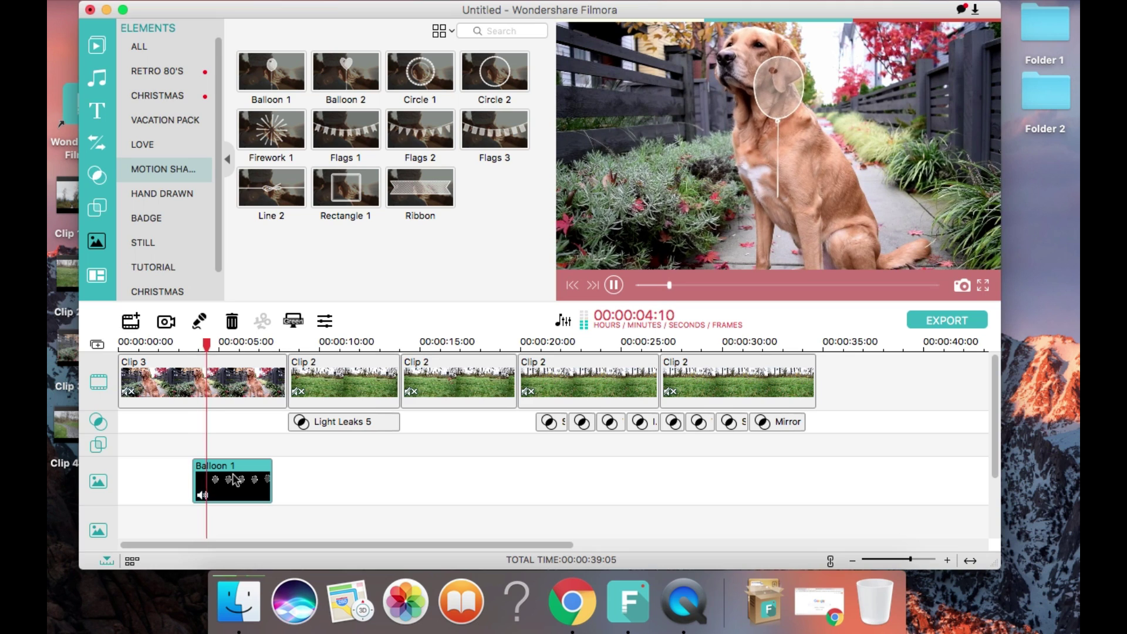
{"action": "left_click", "coordinate": [233, 480]}
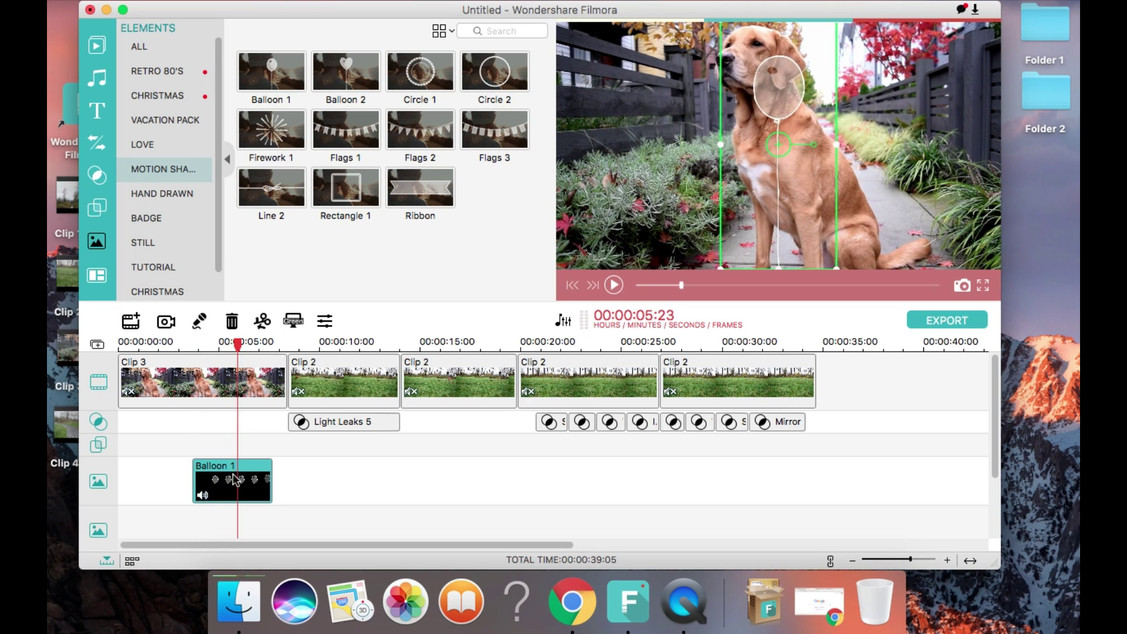
{"action": "key", "text": "Delete"}
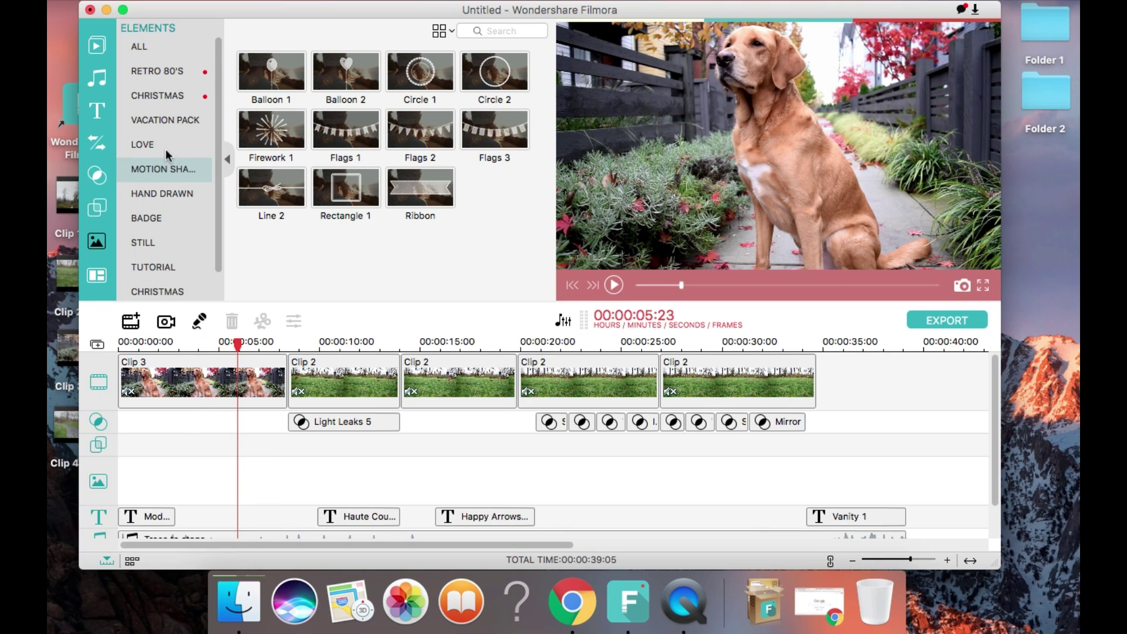
{"action": "mouse_move", "coordinate": [263, 128]}
{"action": "left_click_drag", "start_coordinate": [172, 397], "coordinate": [210, 451]}
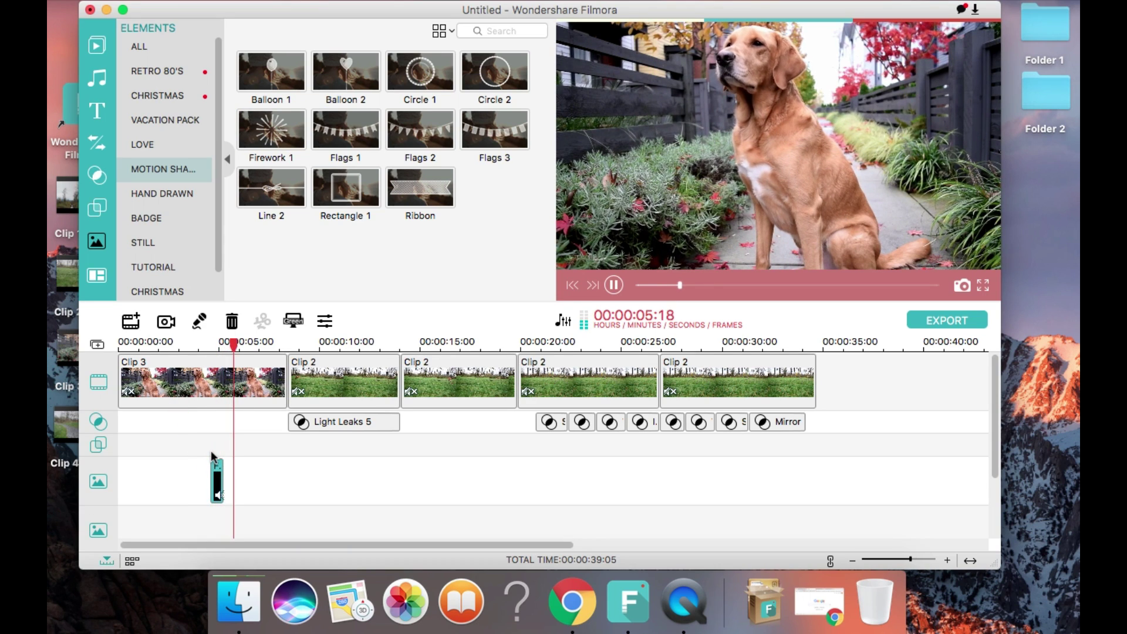
{"action": "key", "text": "space"}
{"action": "key", "text": "Delete"}
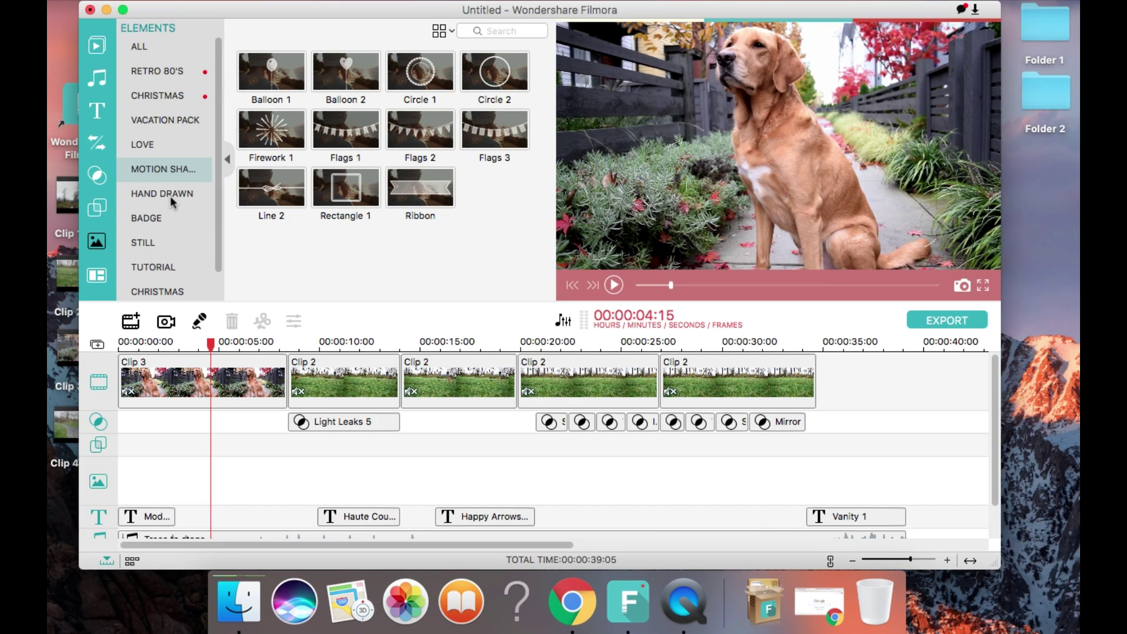
Add the Heart 3 love element to the overlay track at about 4 seconds and play it
{"action": "left_click", "coordinate": [160, 144]}
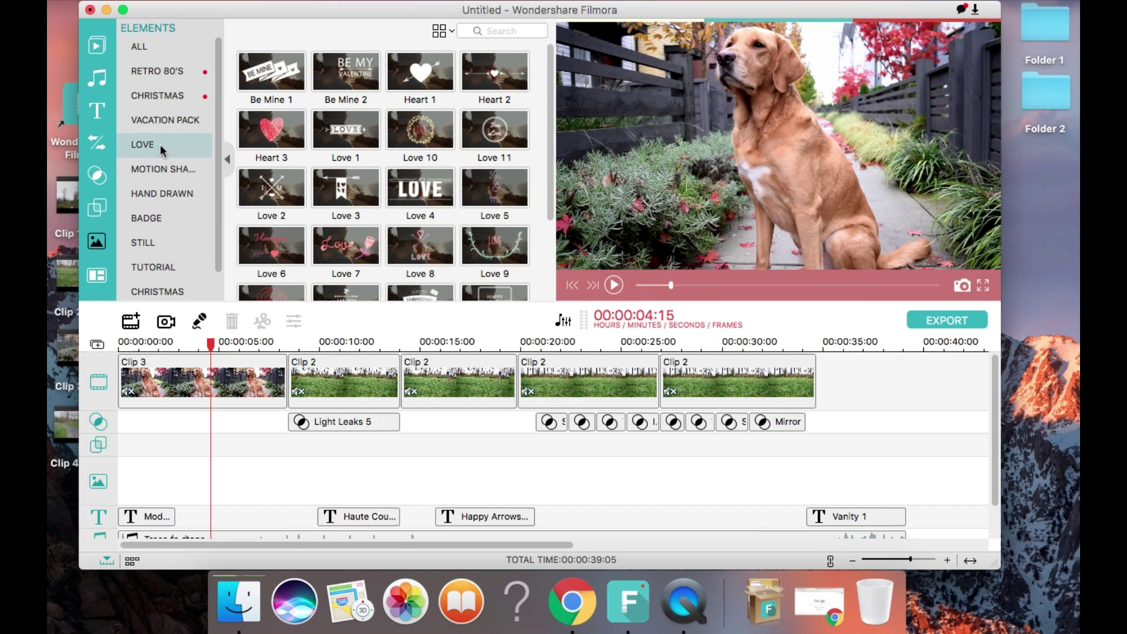
{"action": "left_click_drag", "start_coordinate": [272, 139], "coordinate": [203, 457]}
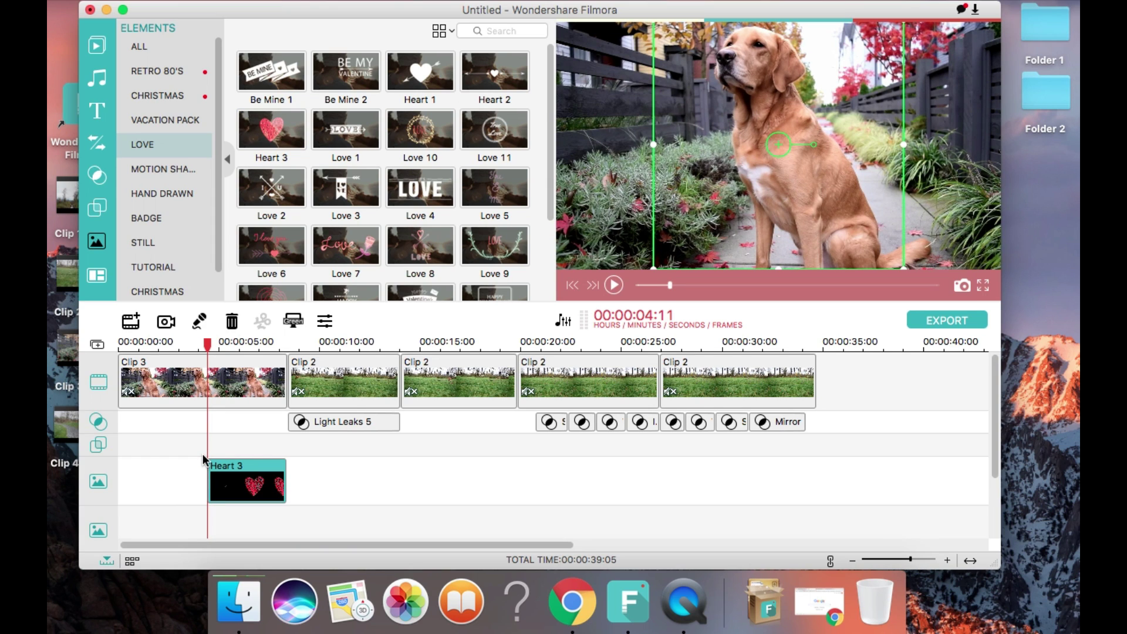
{"action": "key", "text": "space"}
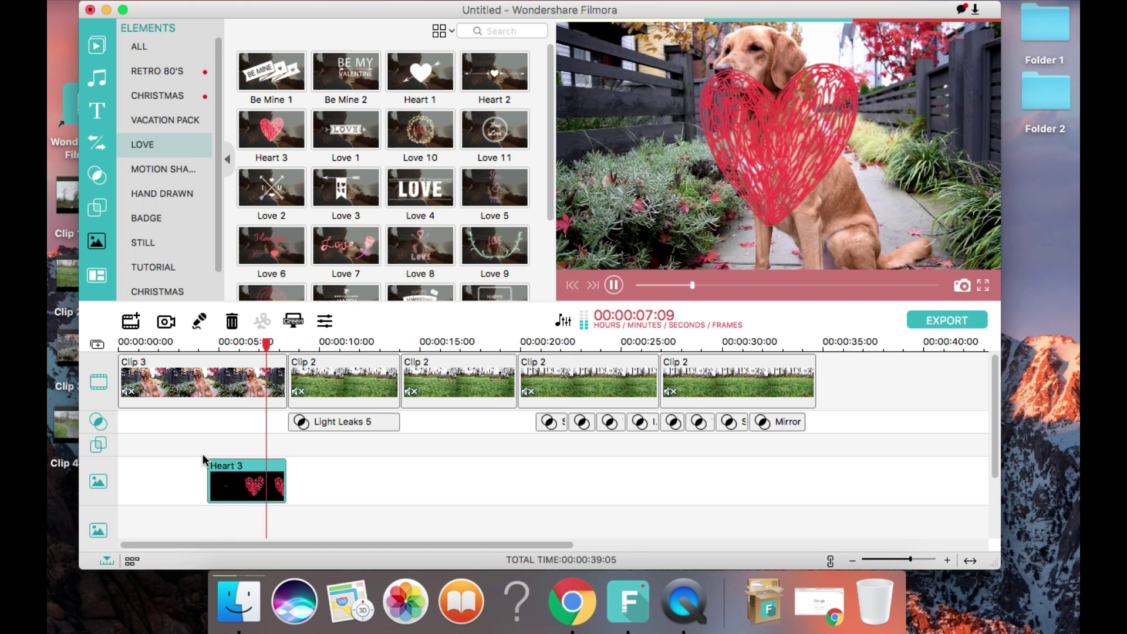
Review Heart 3's Green Screen, Border, Shadow and Mask settings unchanged, then replay from just before it
{"action": "double_click", "coordinate": [238, 481]}
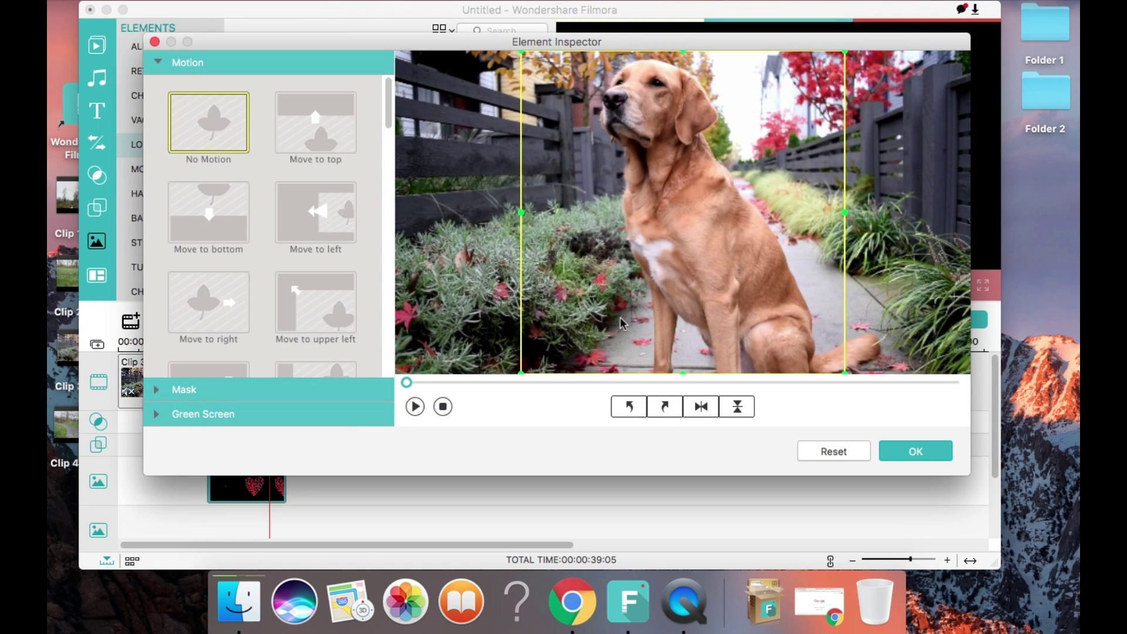
{"action": "left_click", "coordinate": [155, 417]}
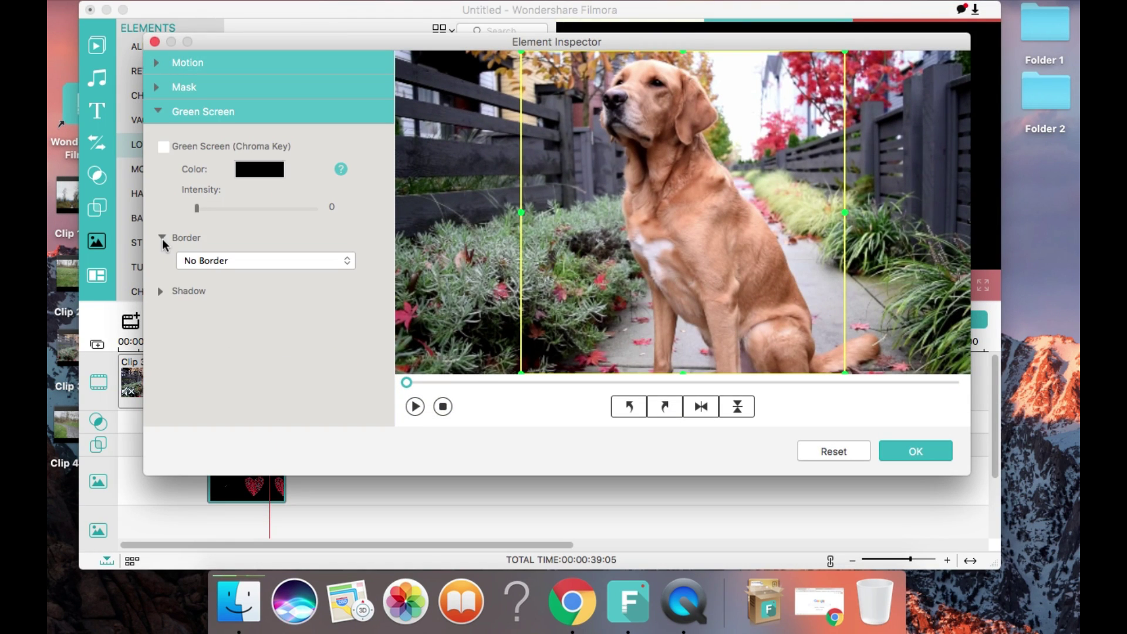
{"action": "left_click", "coordinate": [160, 238]}
{"action": "left_click", "coordinate": [162, 265]}
{"action": "left_click", "coordinate": [162, 265]}
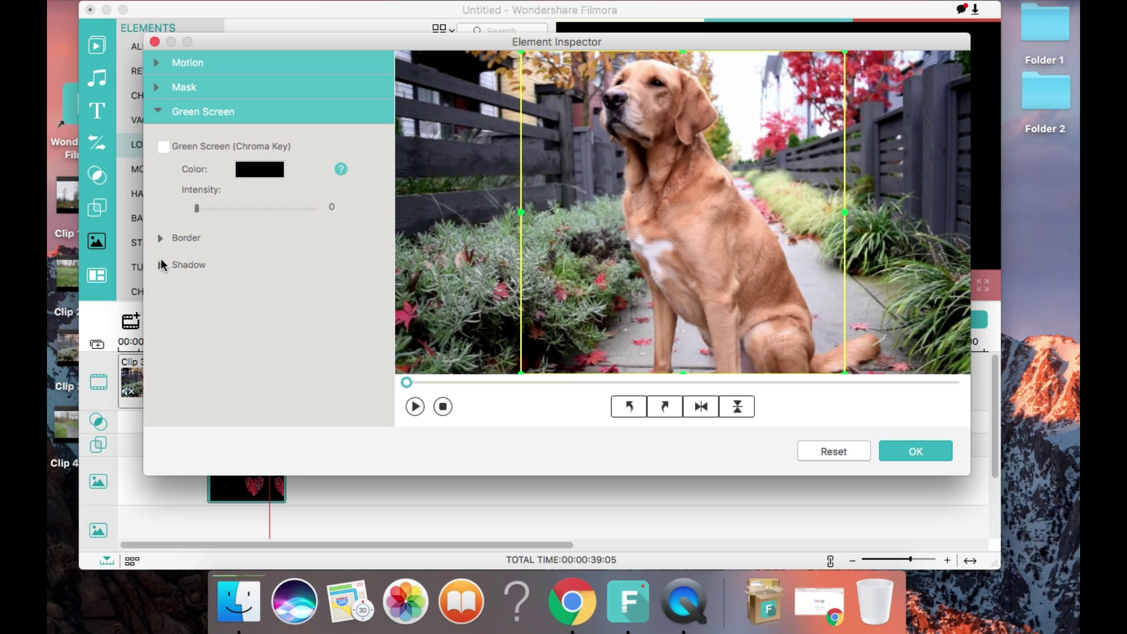
{"action": "left_click", "coordinate": [156, 89]}
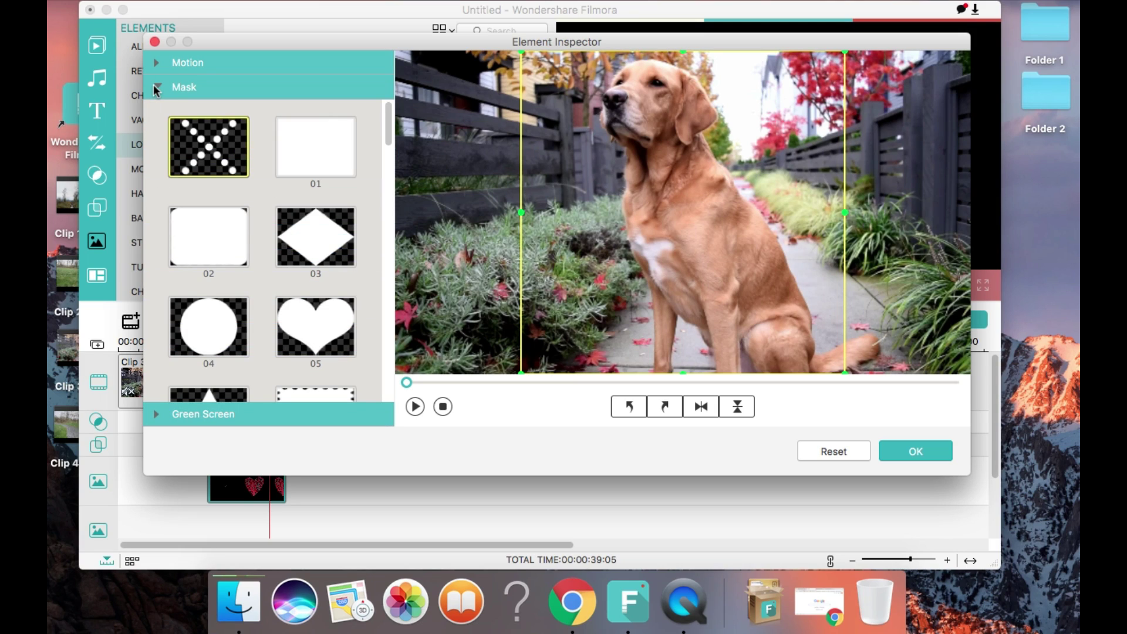
{"action": "left_click", "coordinate": [156, 89]}
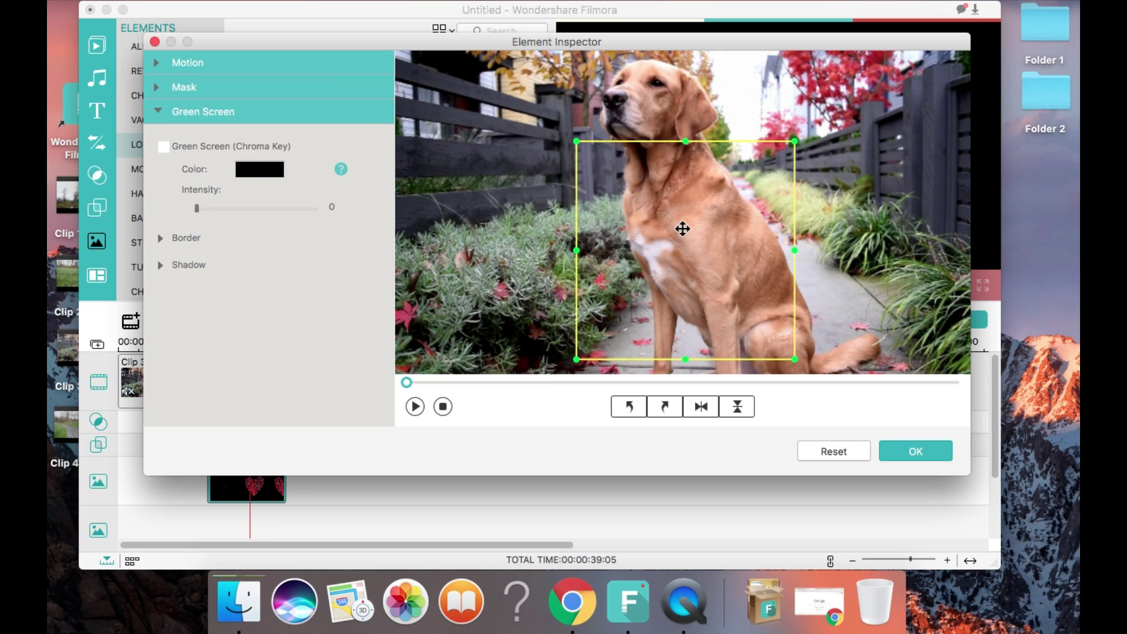
{"action": "left_click", "coordinate": [903, 452]}
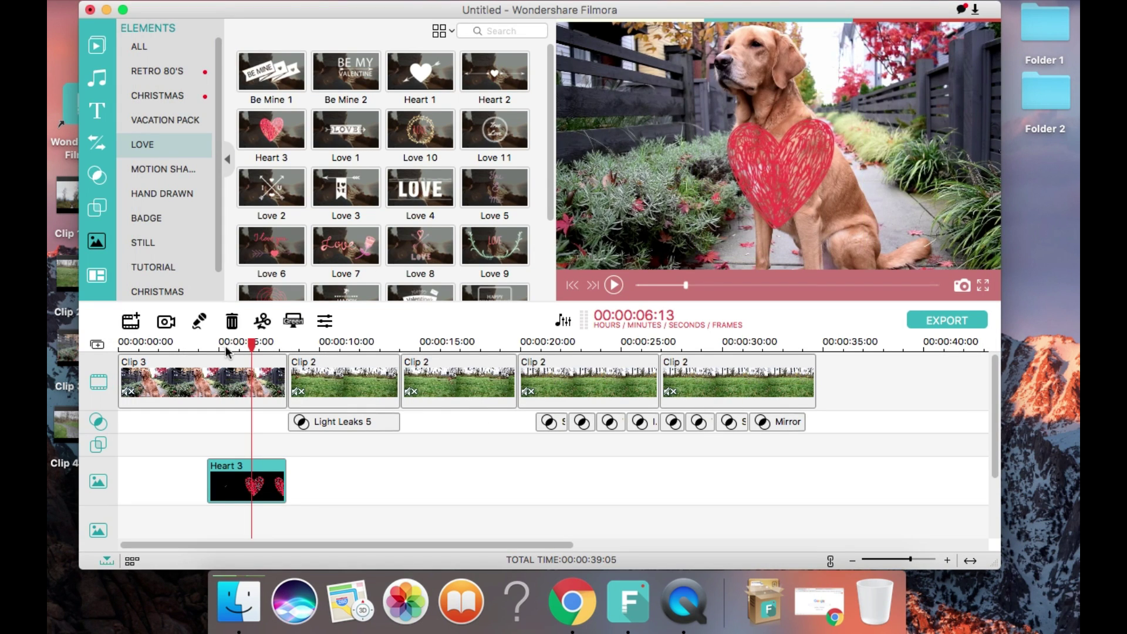
{"action": "left_click_drag", "start_coordinate": [255, 348], "coordinate": [196, 348]}
{"action": "key", "text": "space"}
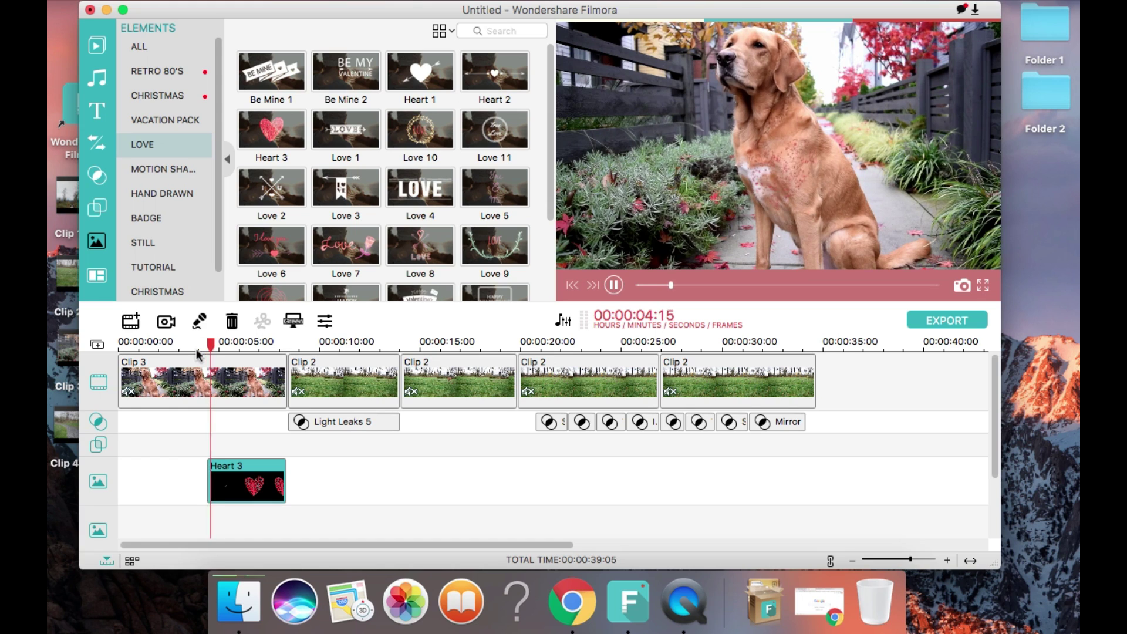